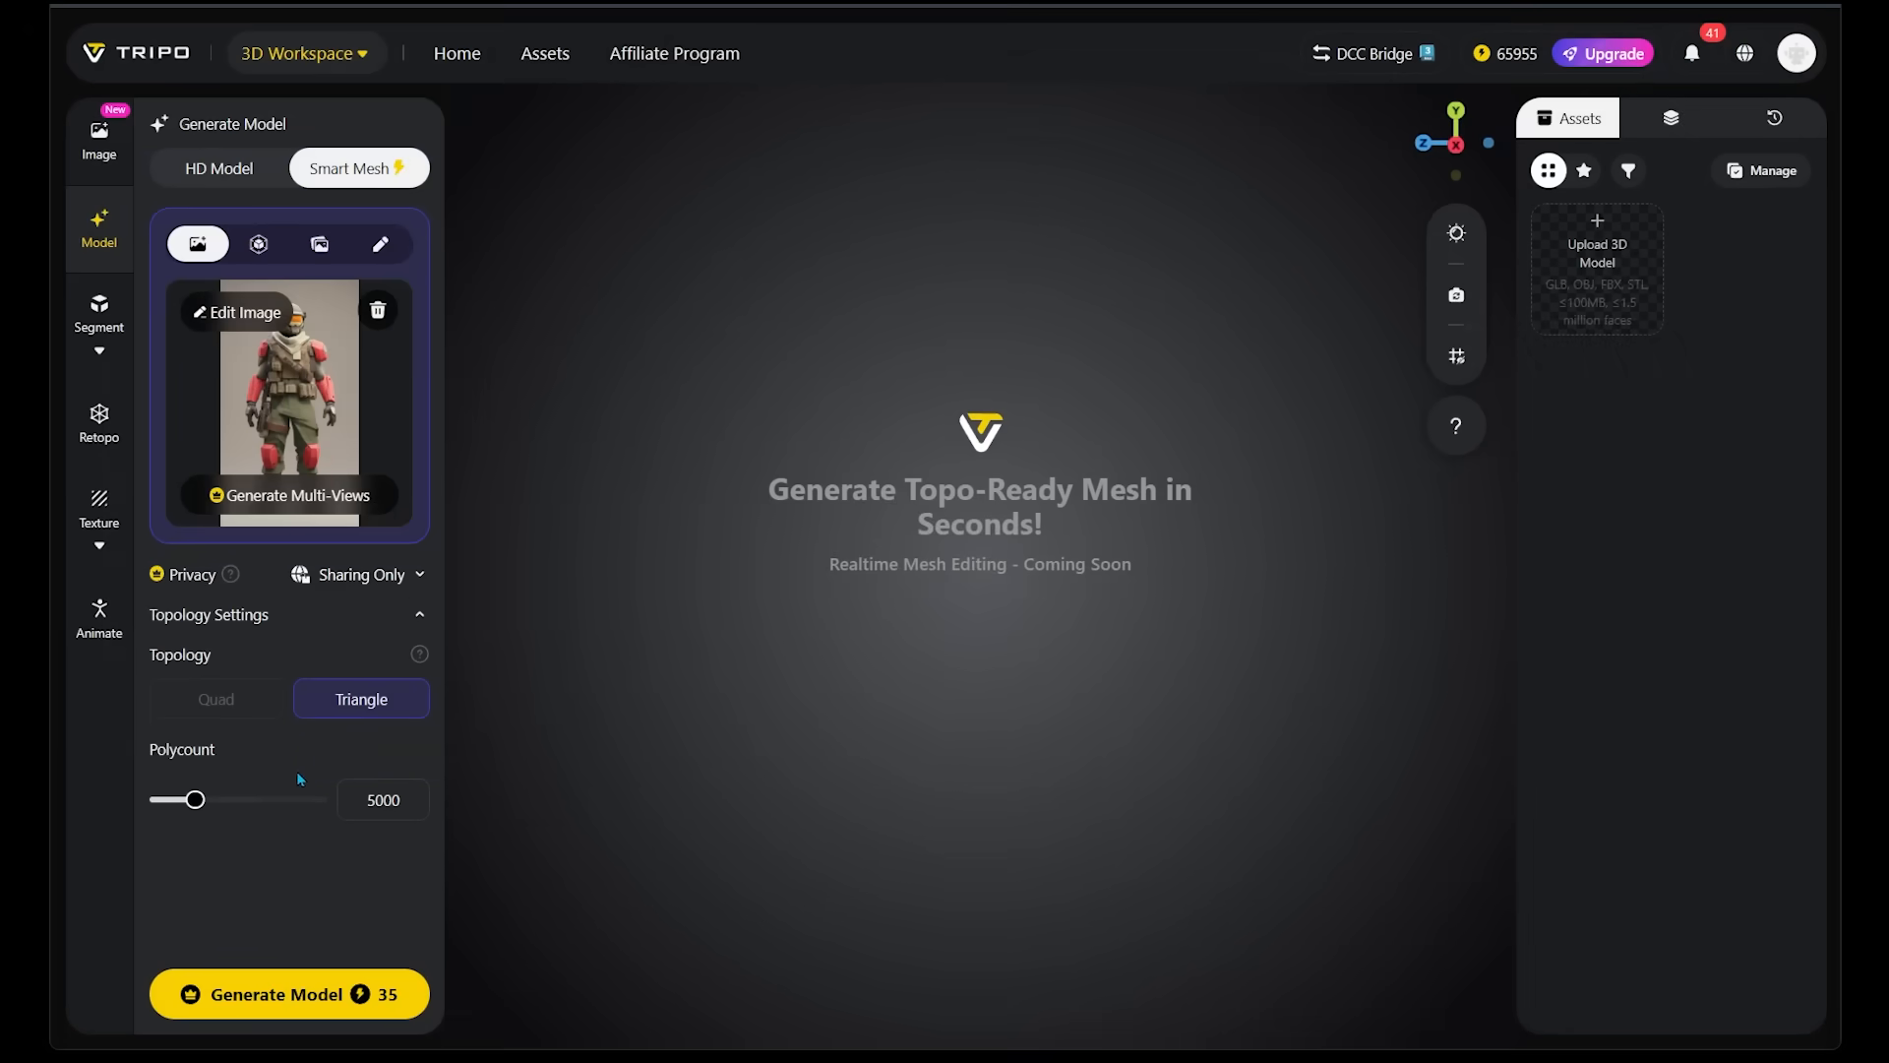
Generate a Smart Mesh model of the soldier image with triangle topology and a polycount of 5000, and inspect the mesh
left_click(263, 992)
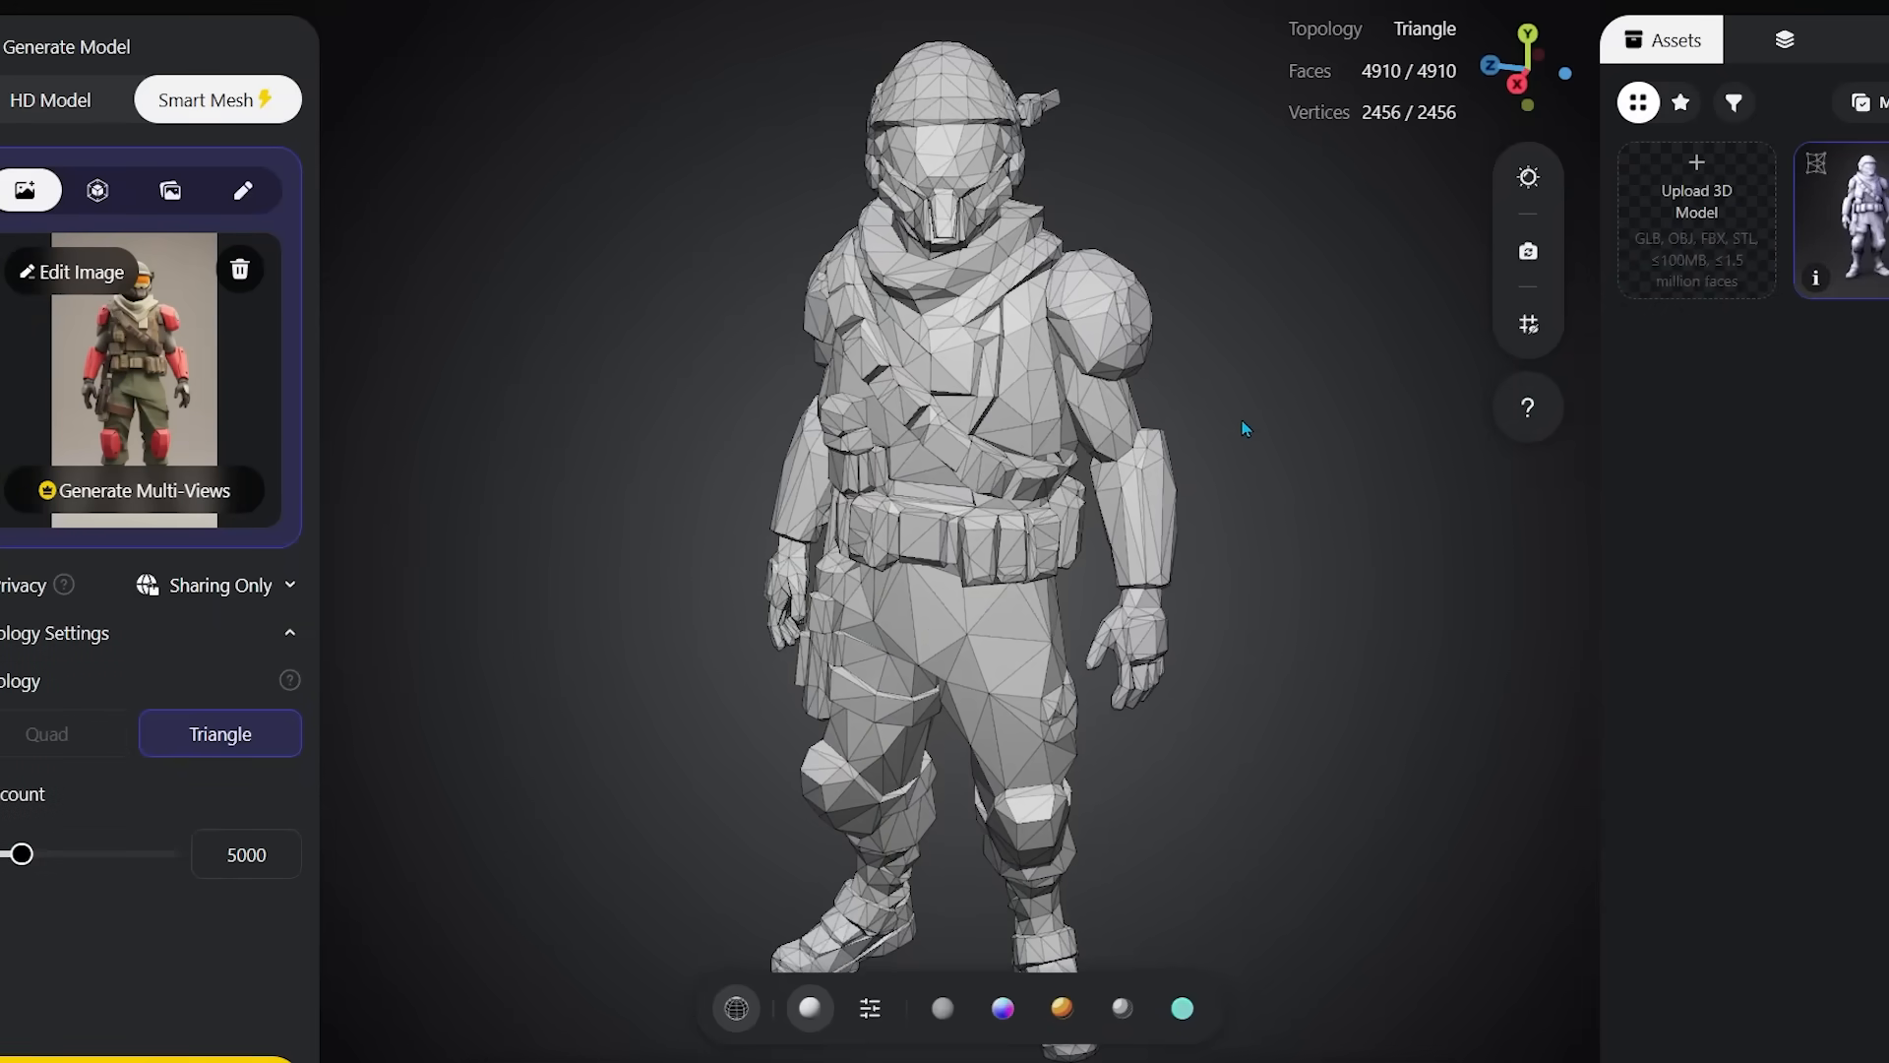
left_click_drag(1245, 428, 1273, 271)
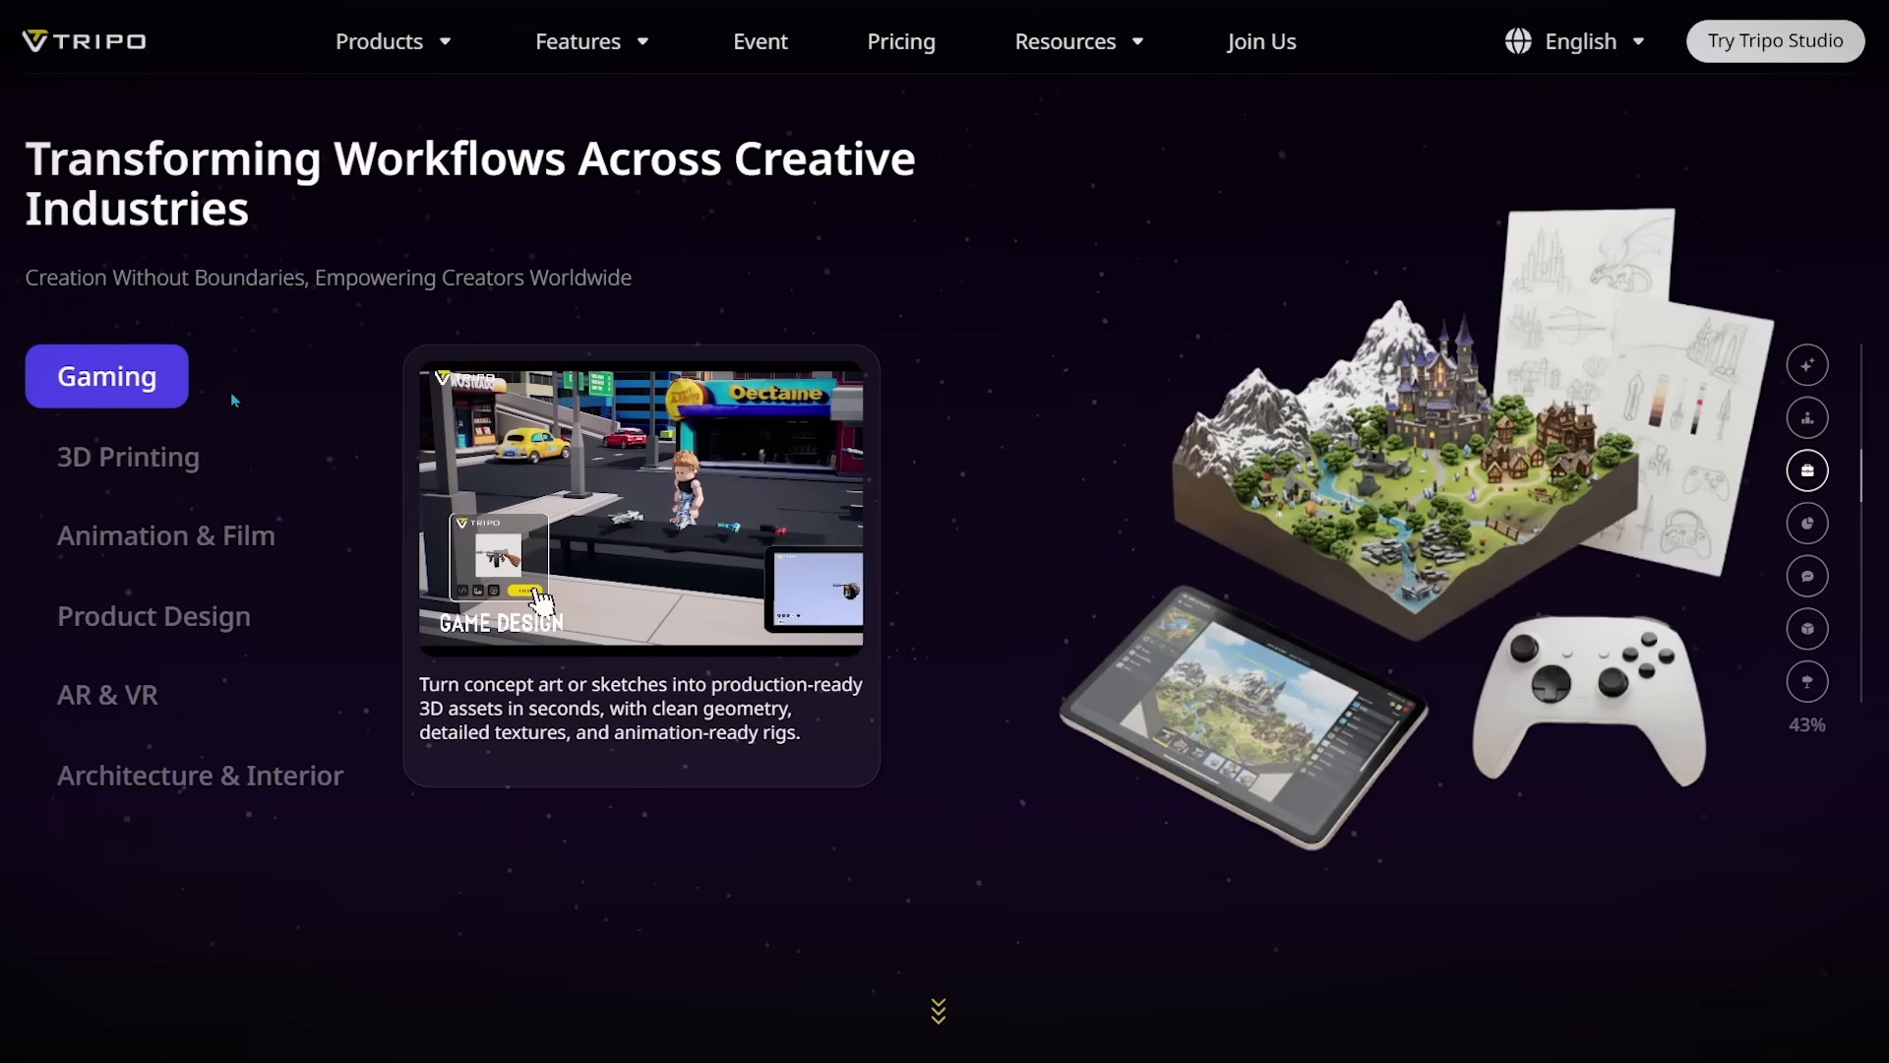
View the 3D Printing and Animation & Film use cases on the Tripo website
left_click(174, 458)
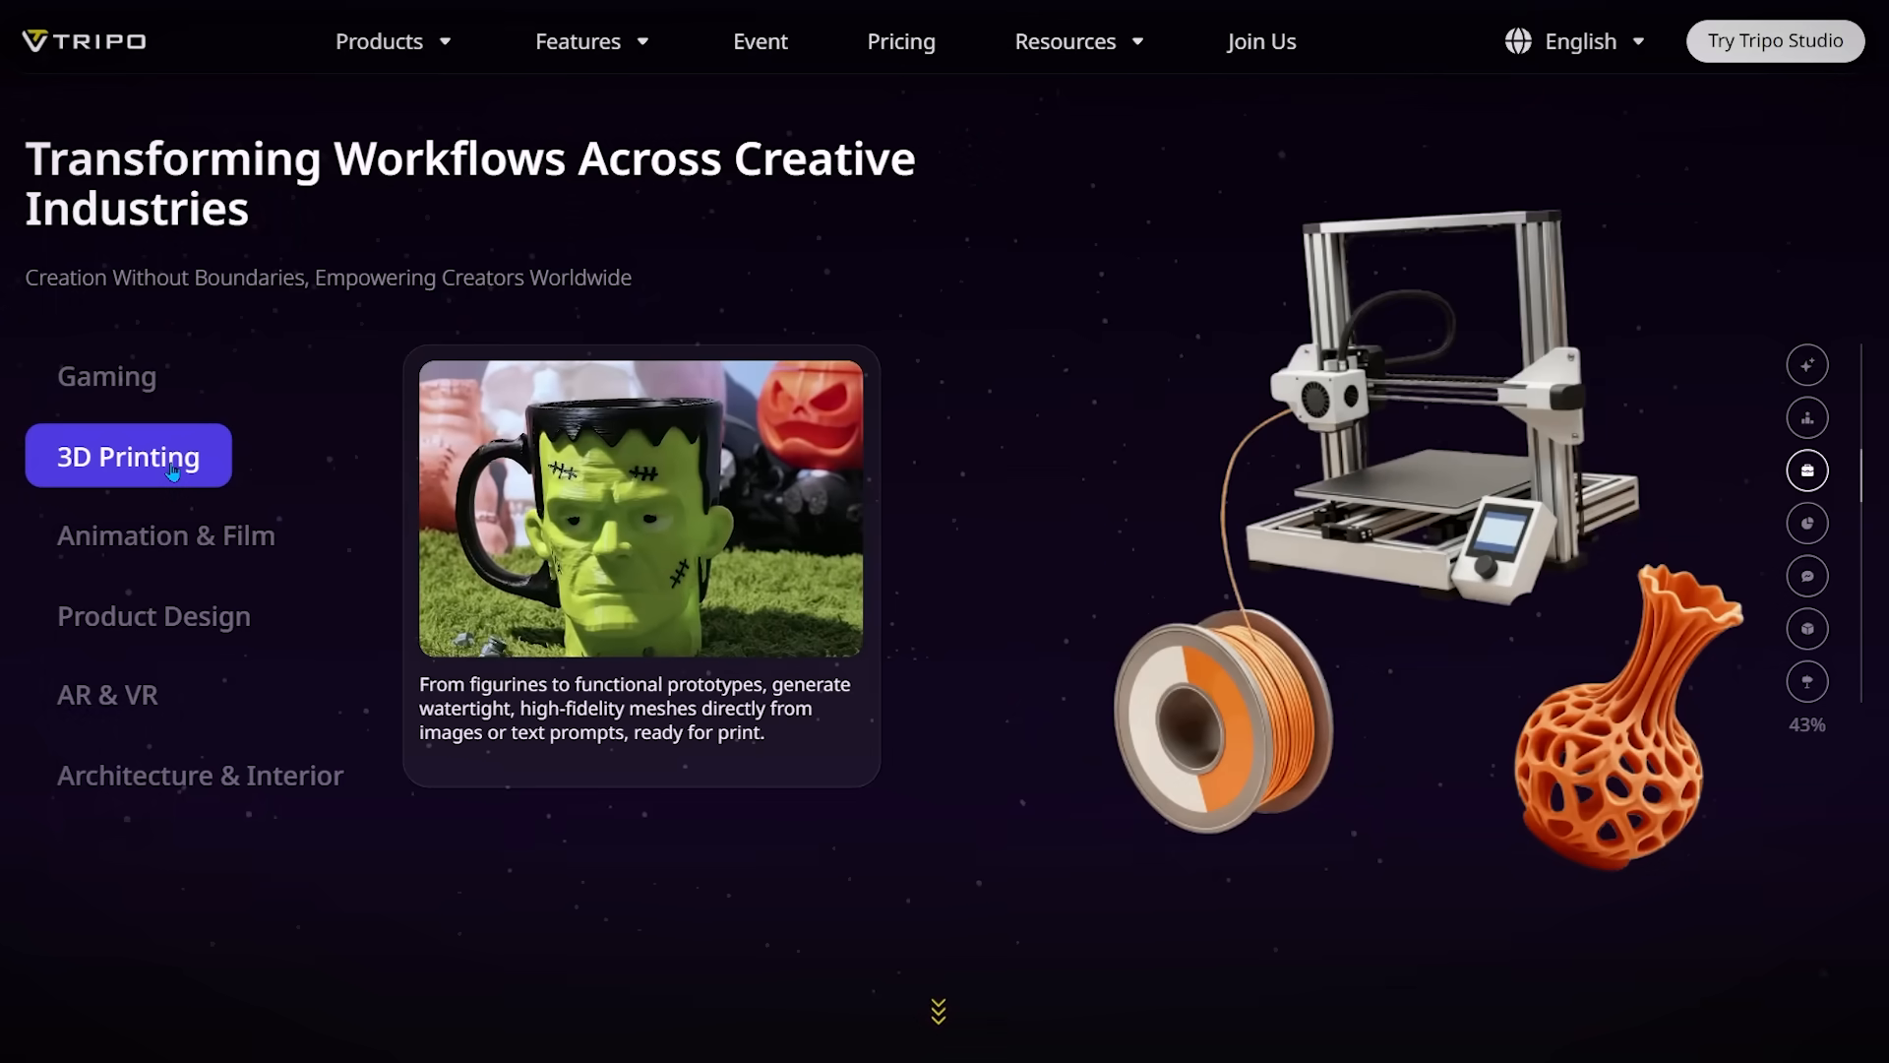
left_click(241, 535)
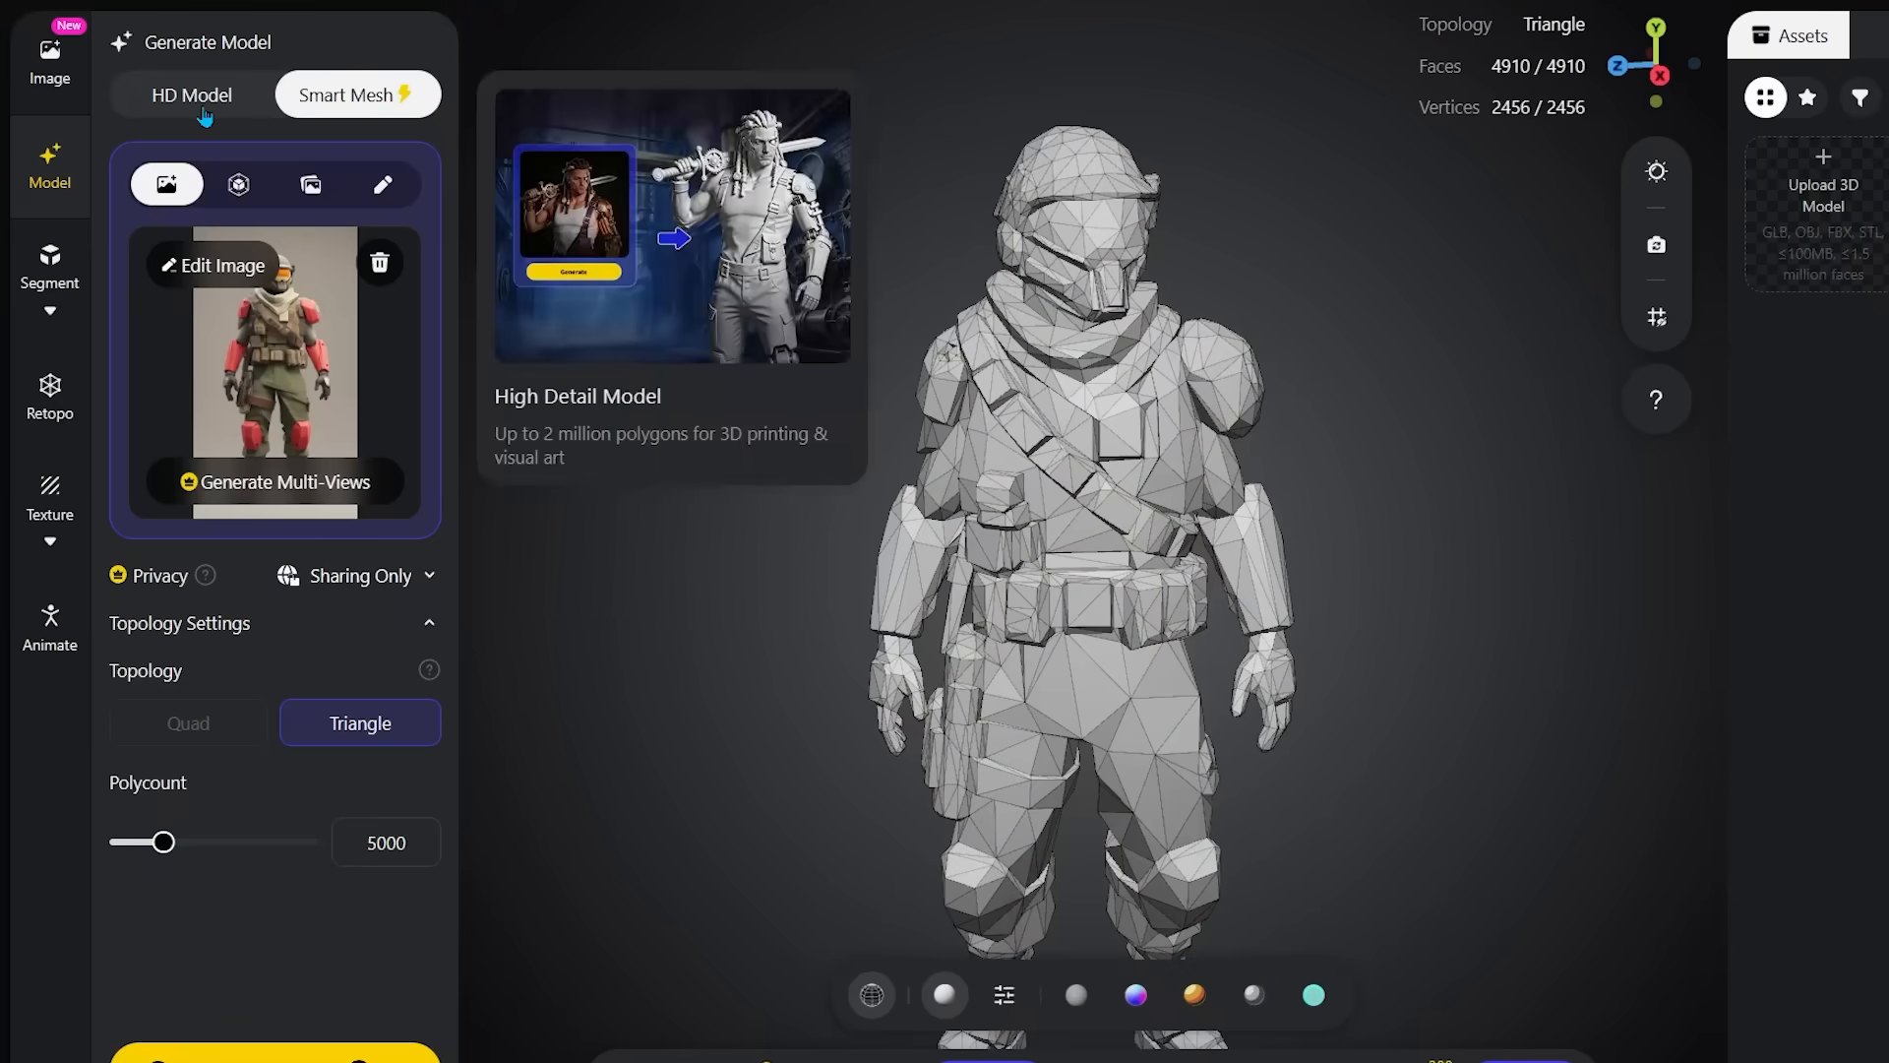
Switch the soldier's model generation to HD Model and review the Make Image Better and Generate in Parts options
left_click(205, 114)
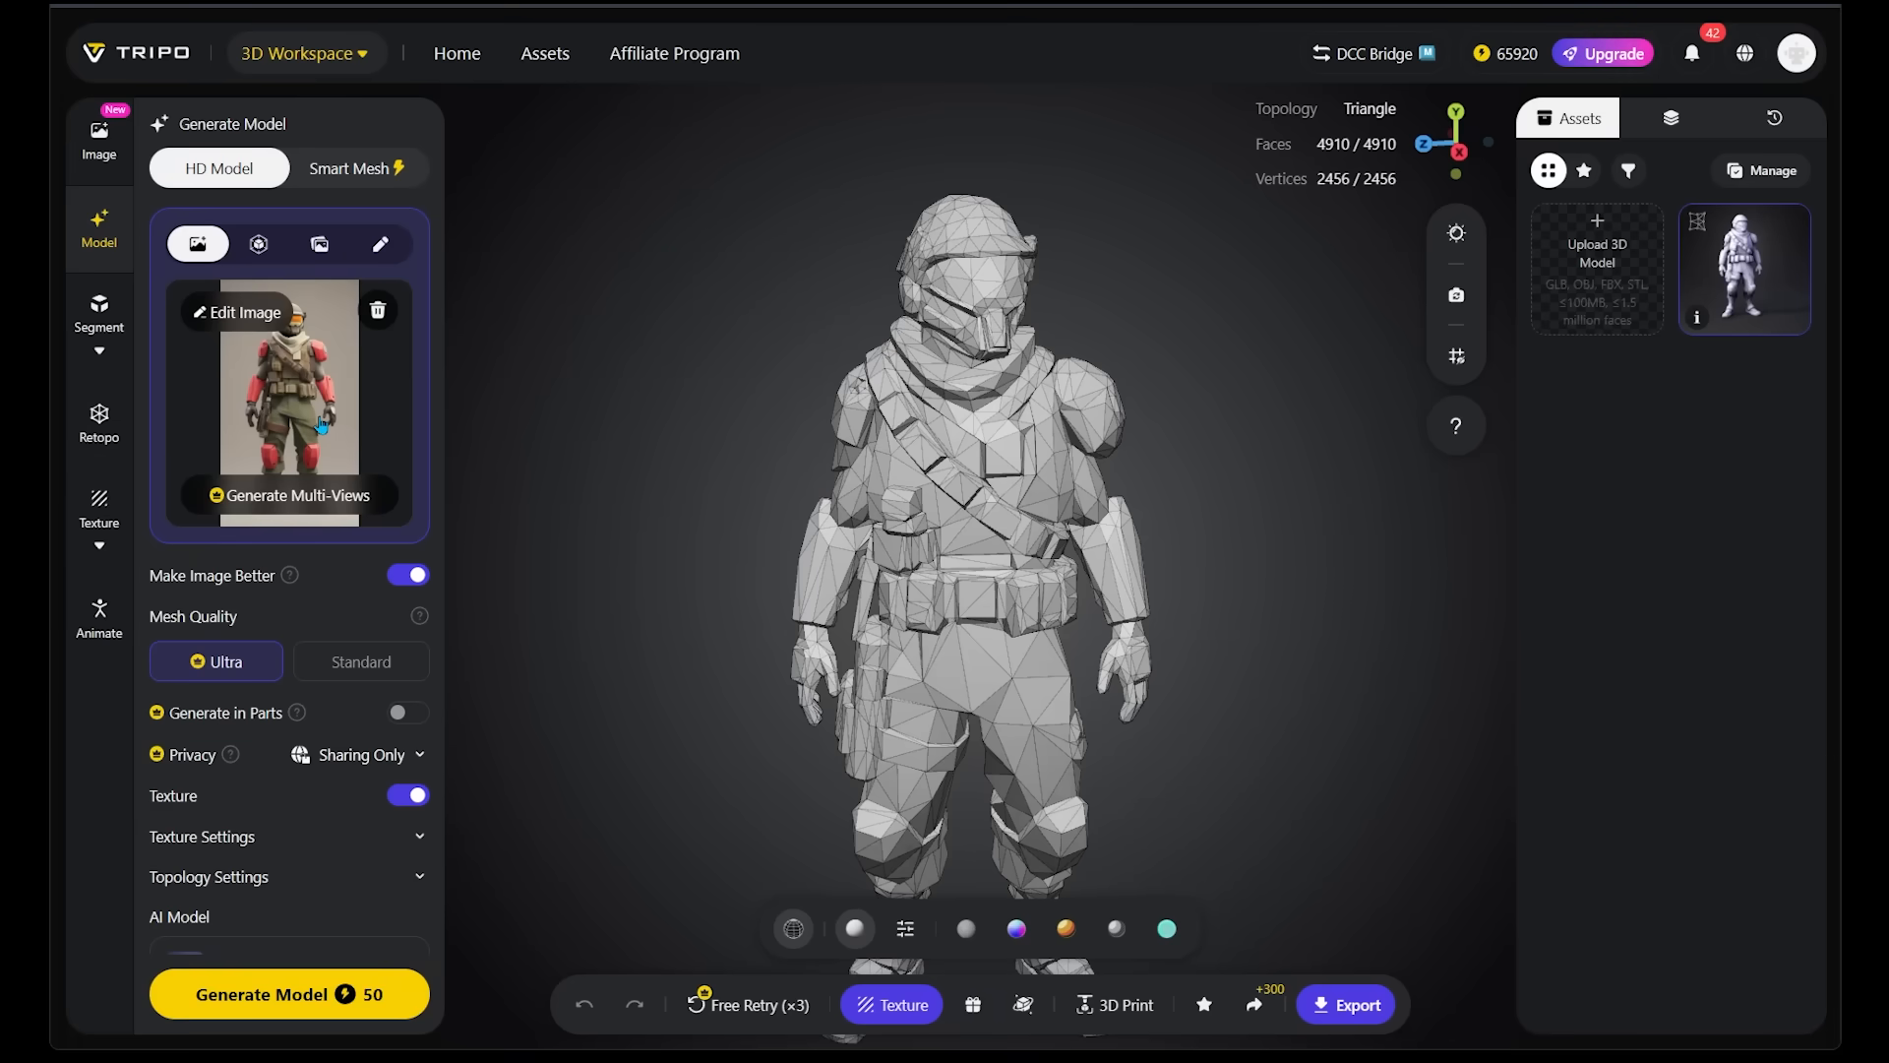
scroll(320, 426, "down", 1)
mouse_move(287, 525)
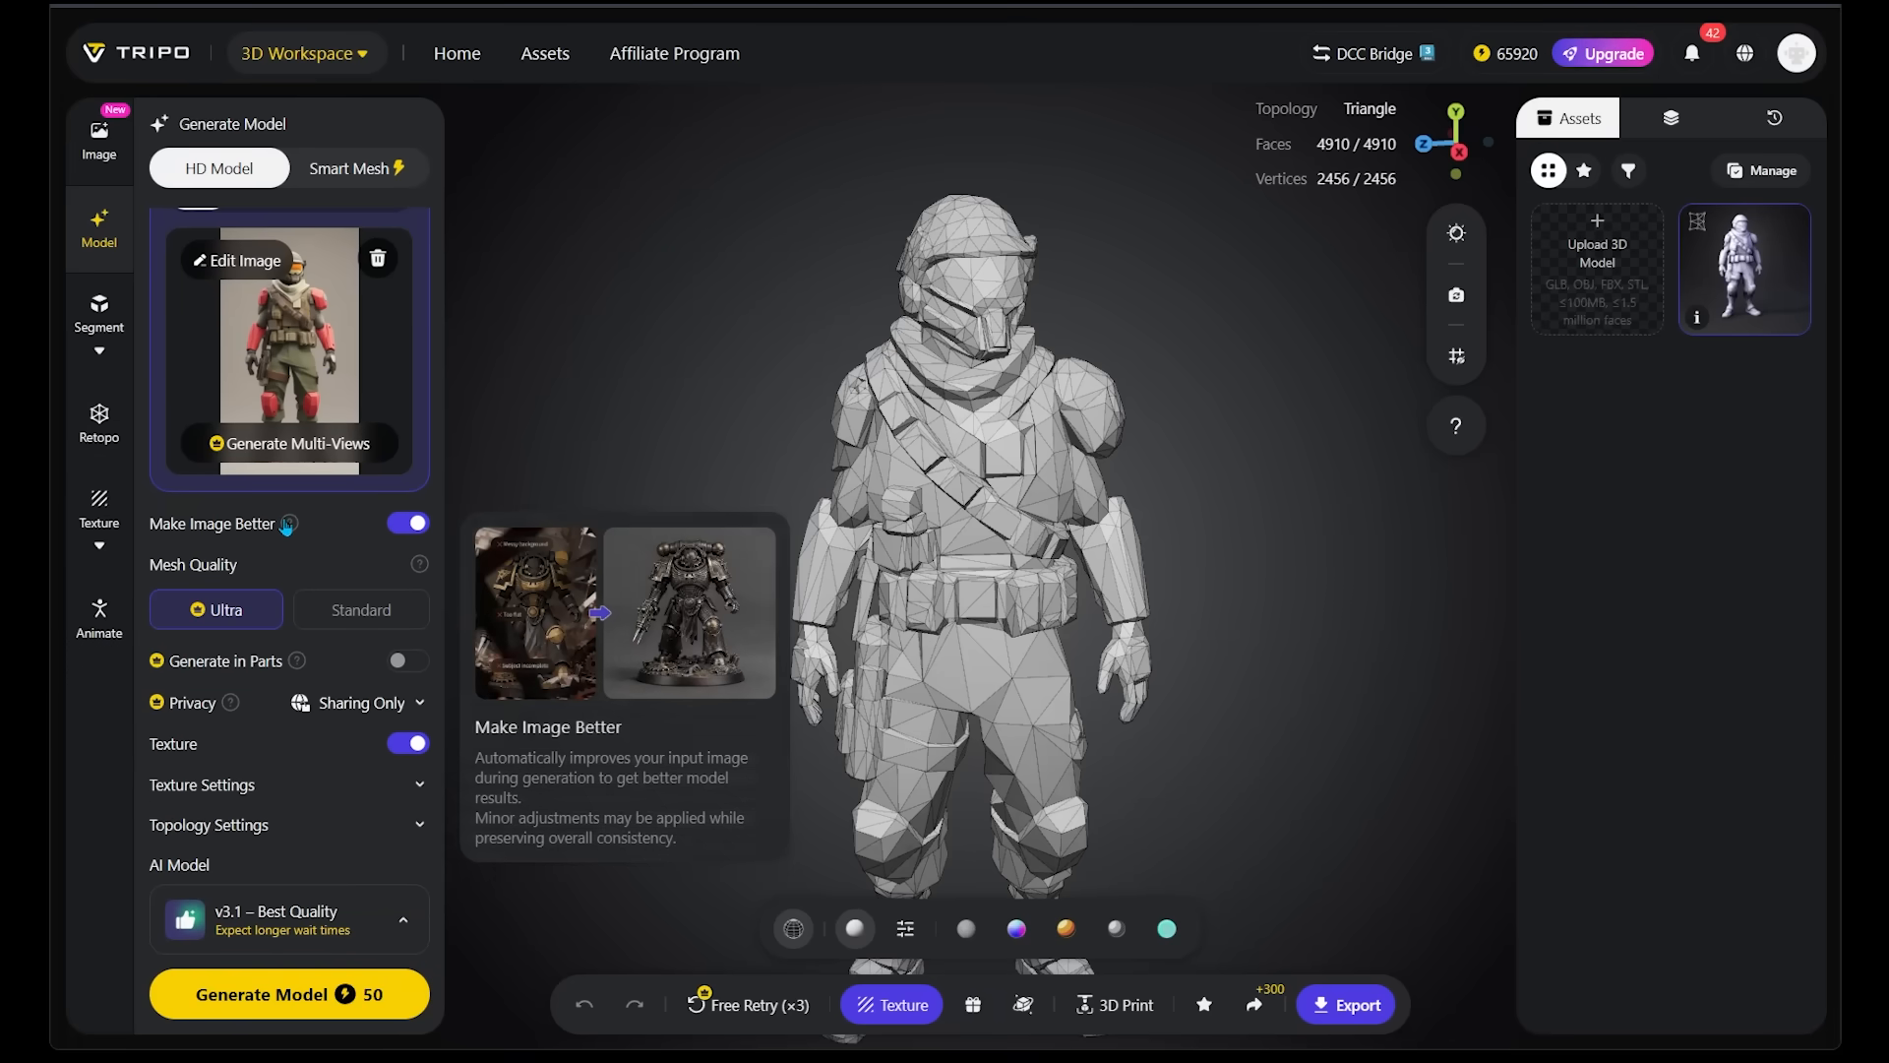
left_click(407, 526)
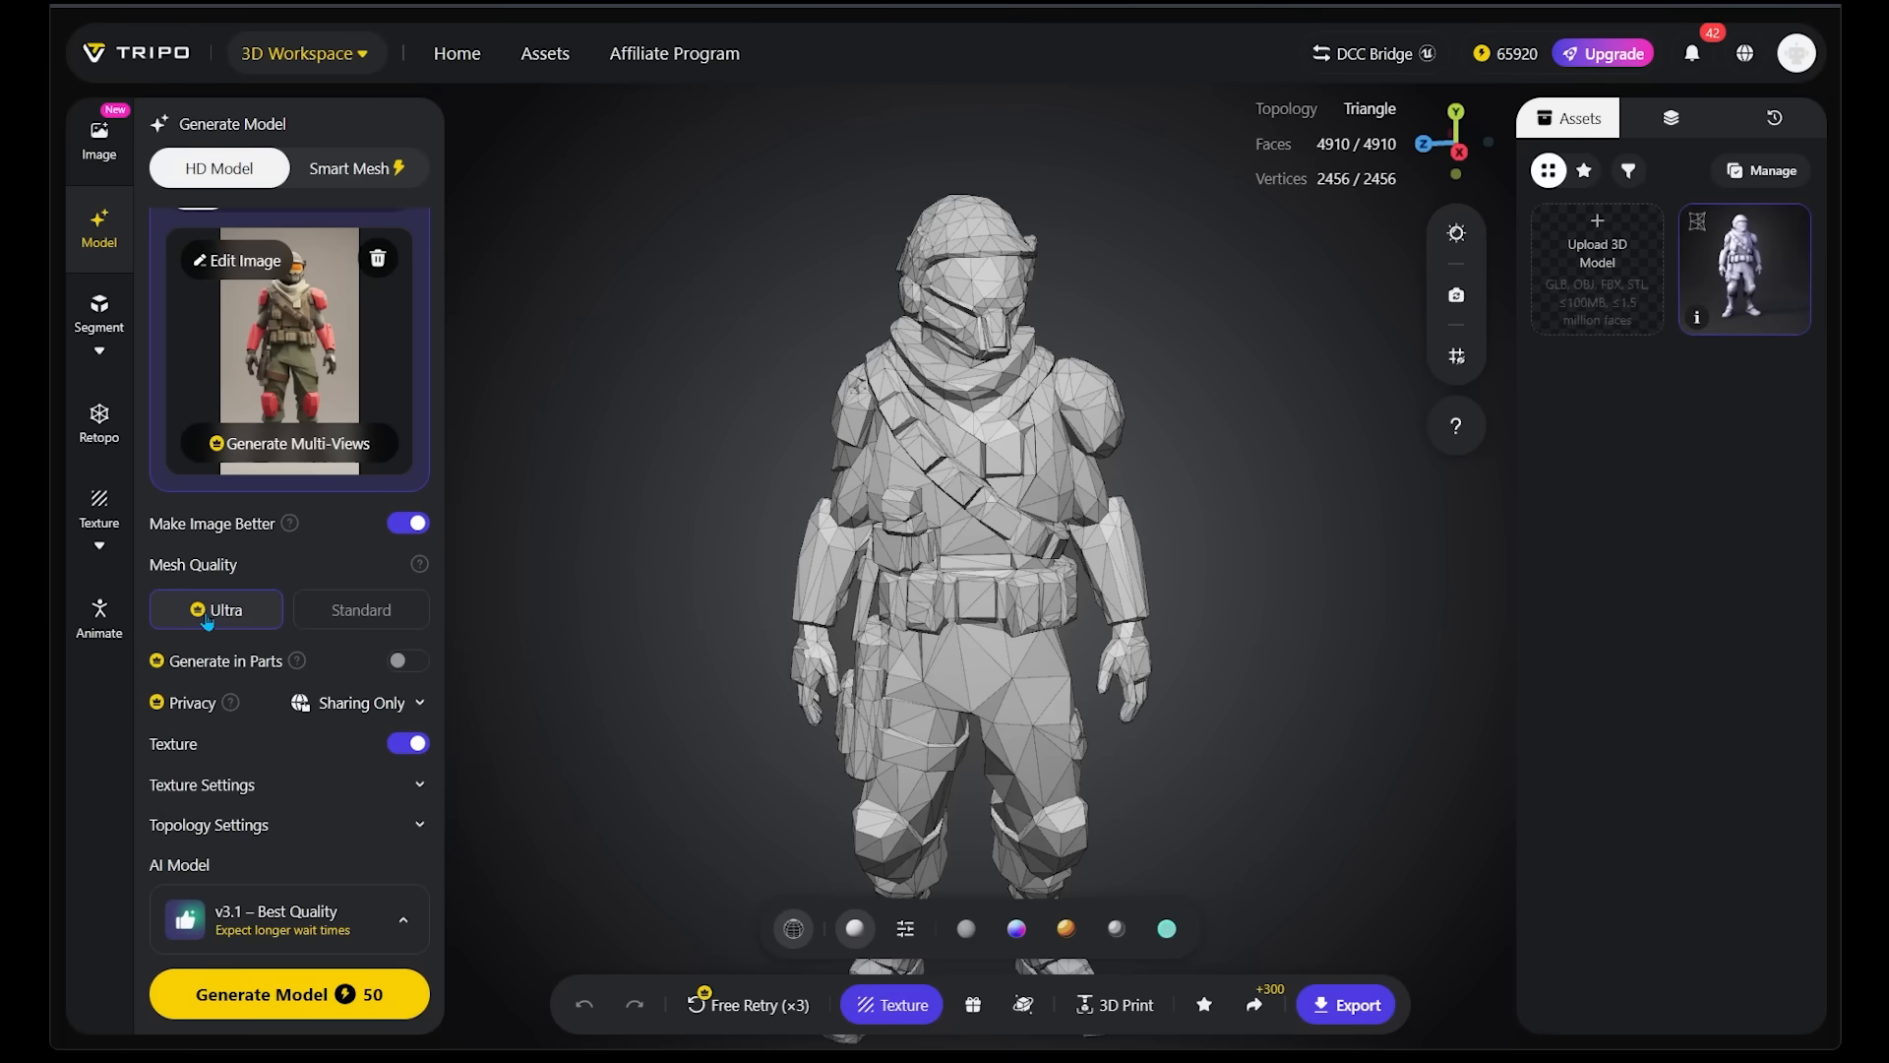
mouse_move(413, 673)
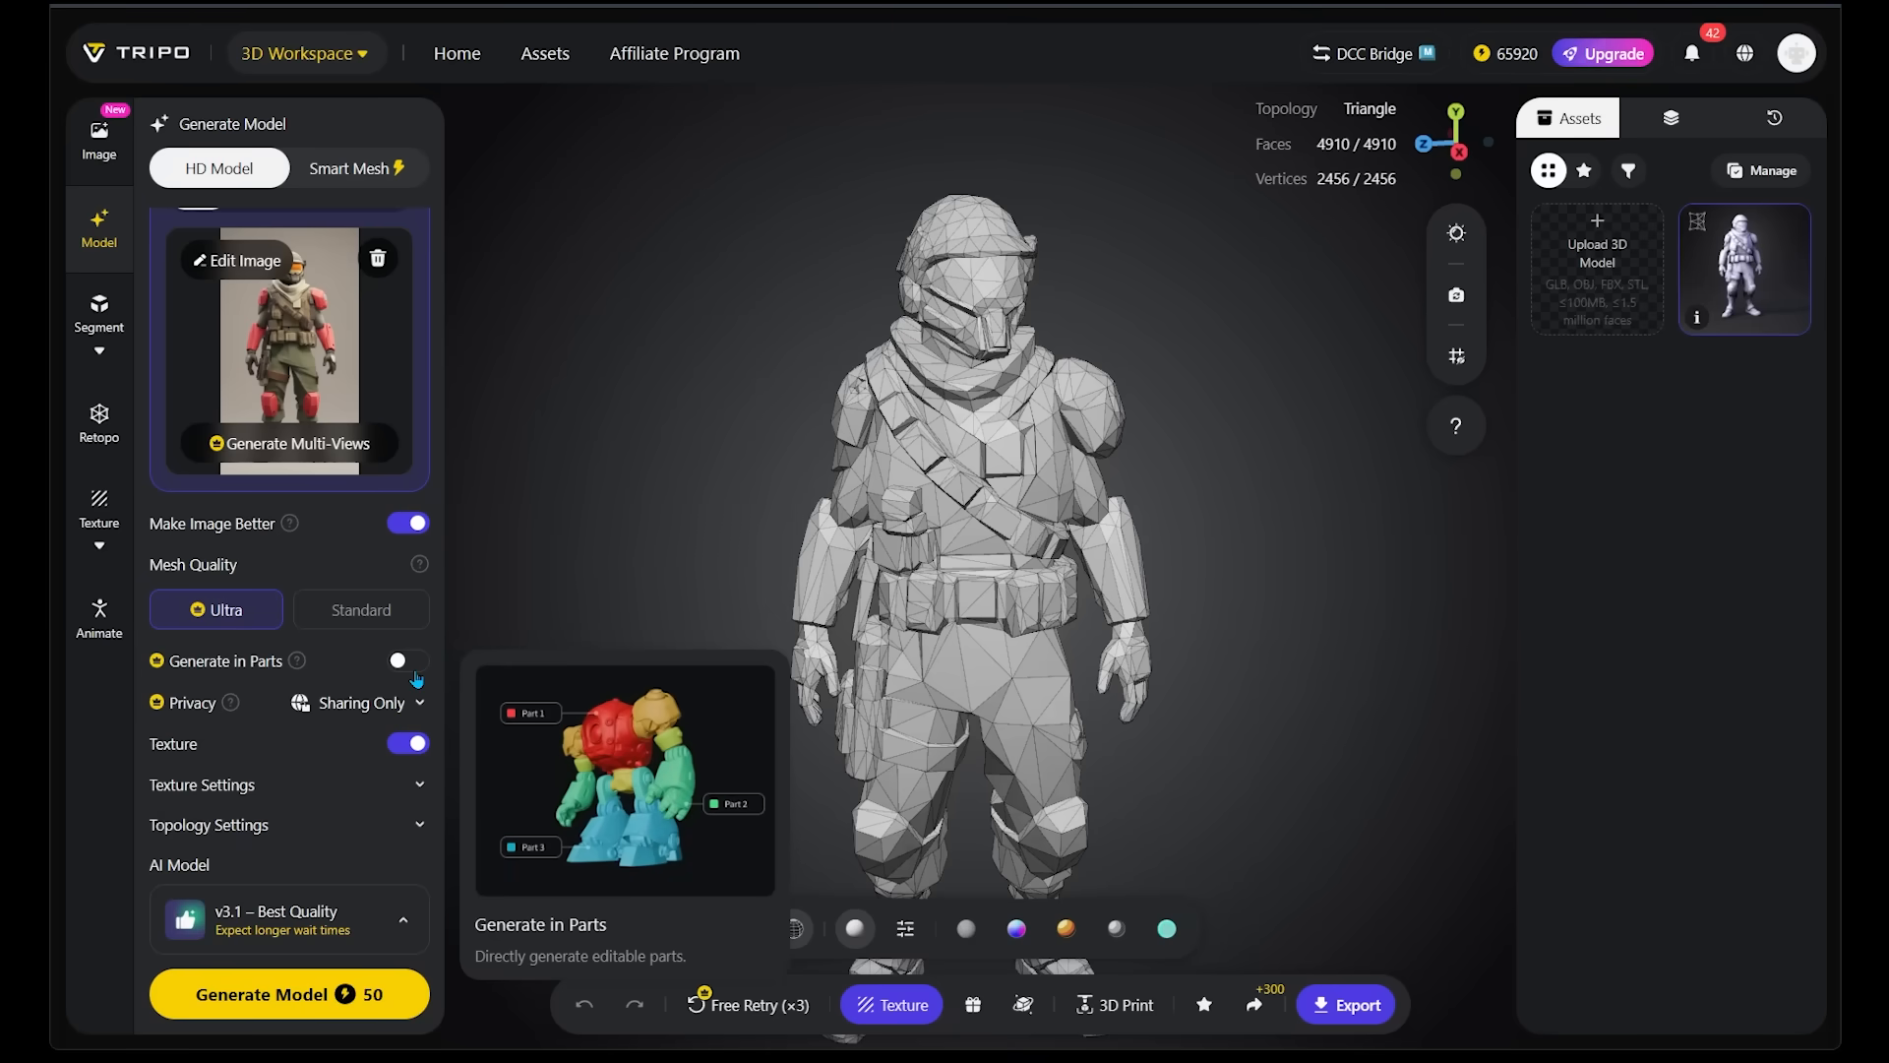
Examine the texture settings and the topology settings for the HD model, collapsing each group again
scroll(416, 678, "down", 1)
left_click(414, 675)
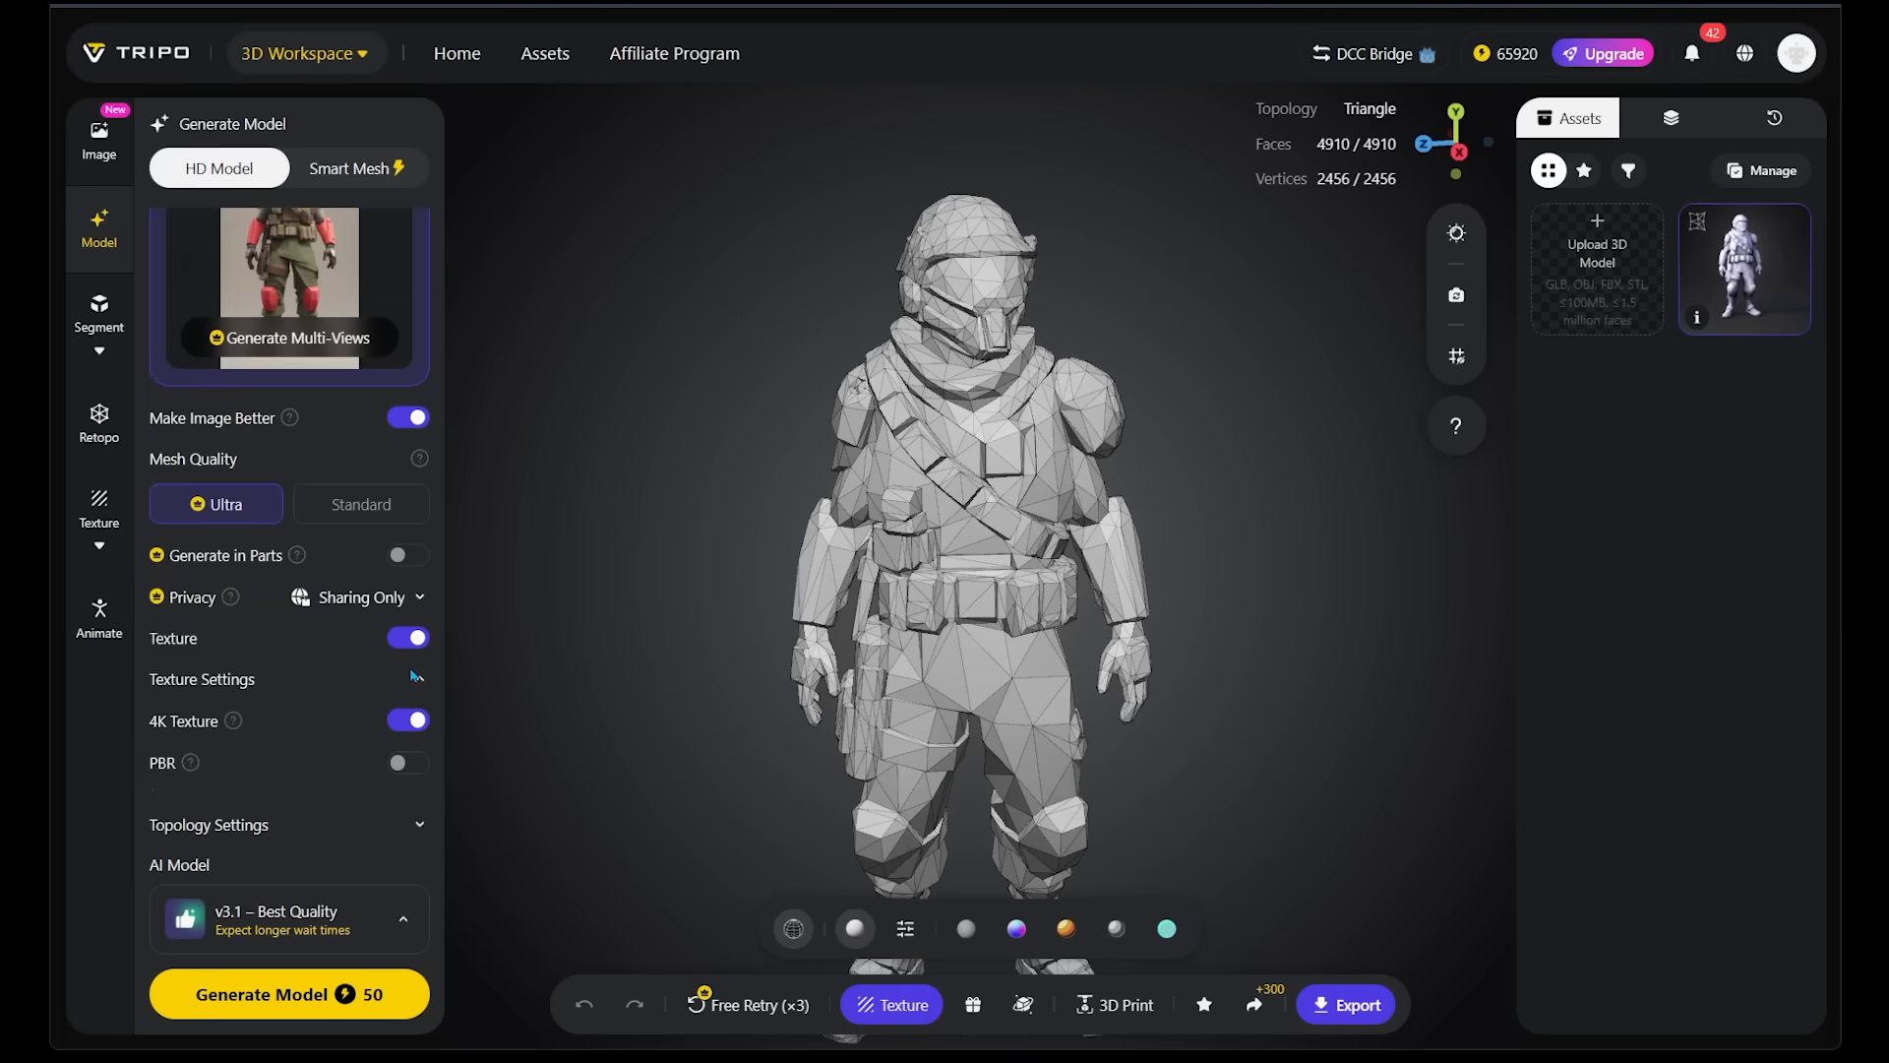
left_click(416, 682)
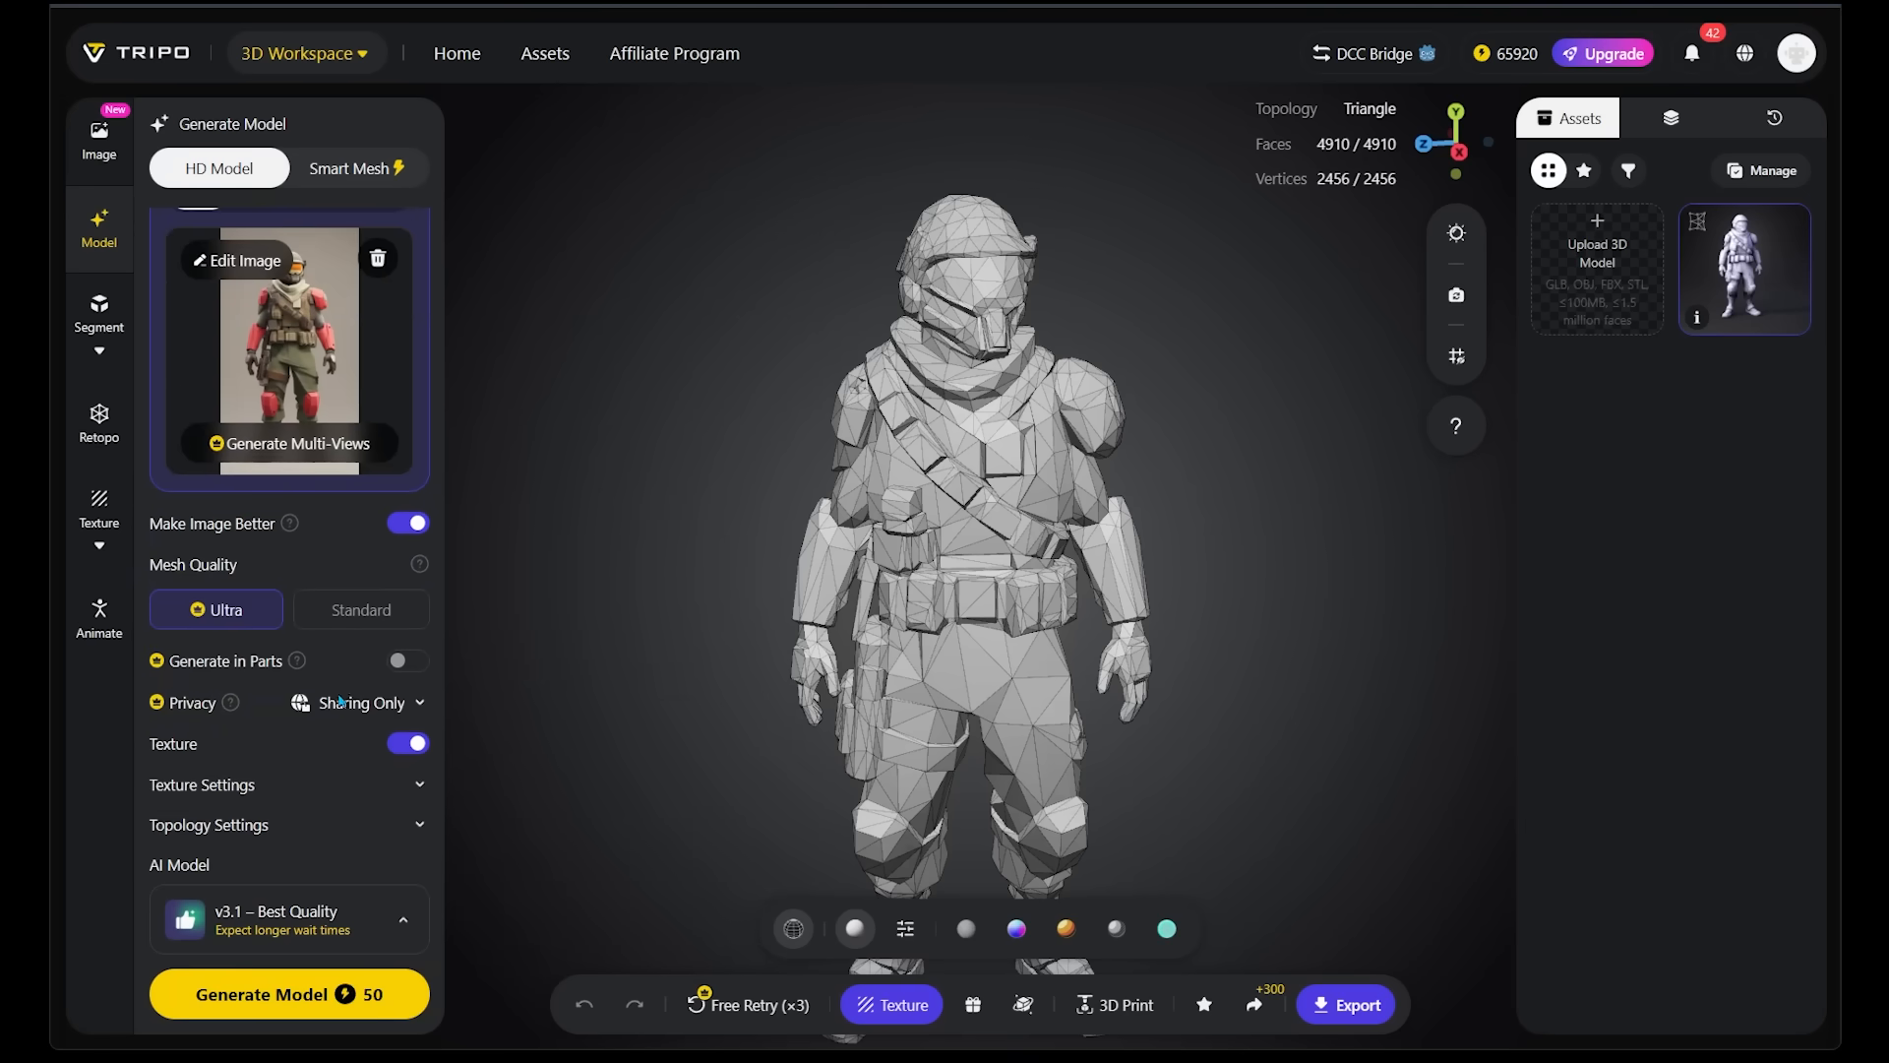
left_click(417, 823)
scroll(405, 777, "down", 3)
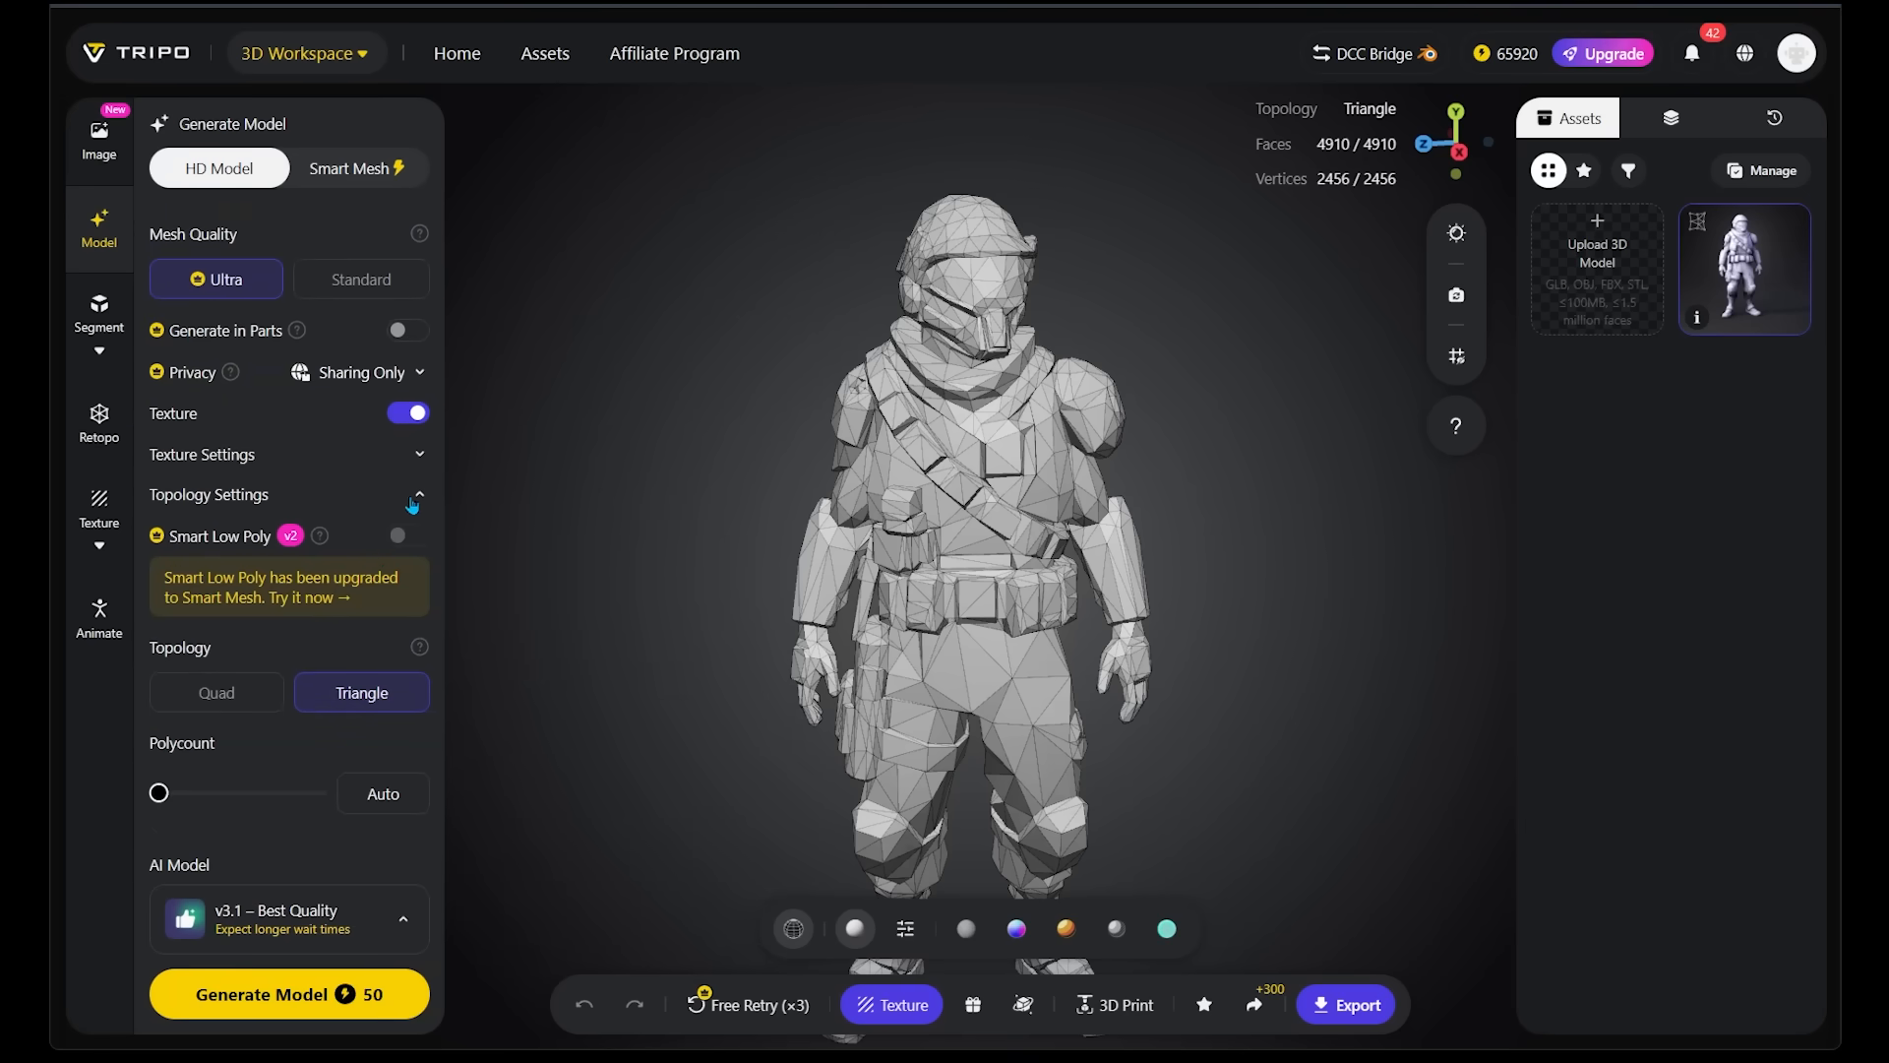
left_click(421, 497)
Generate the textured HD soldier model with Ultra mesh quality and the v3.1 – Best Quality AI model, and inspect it
mouse_move(294, 933)
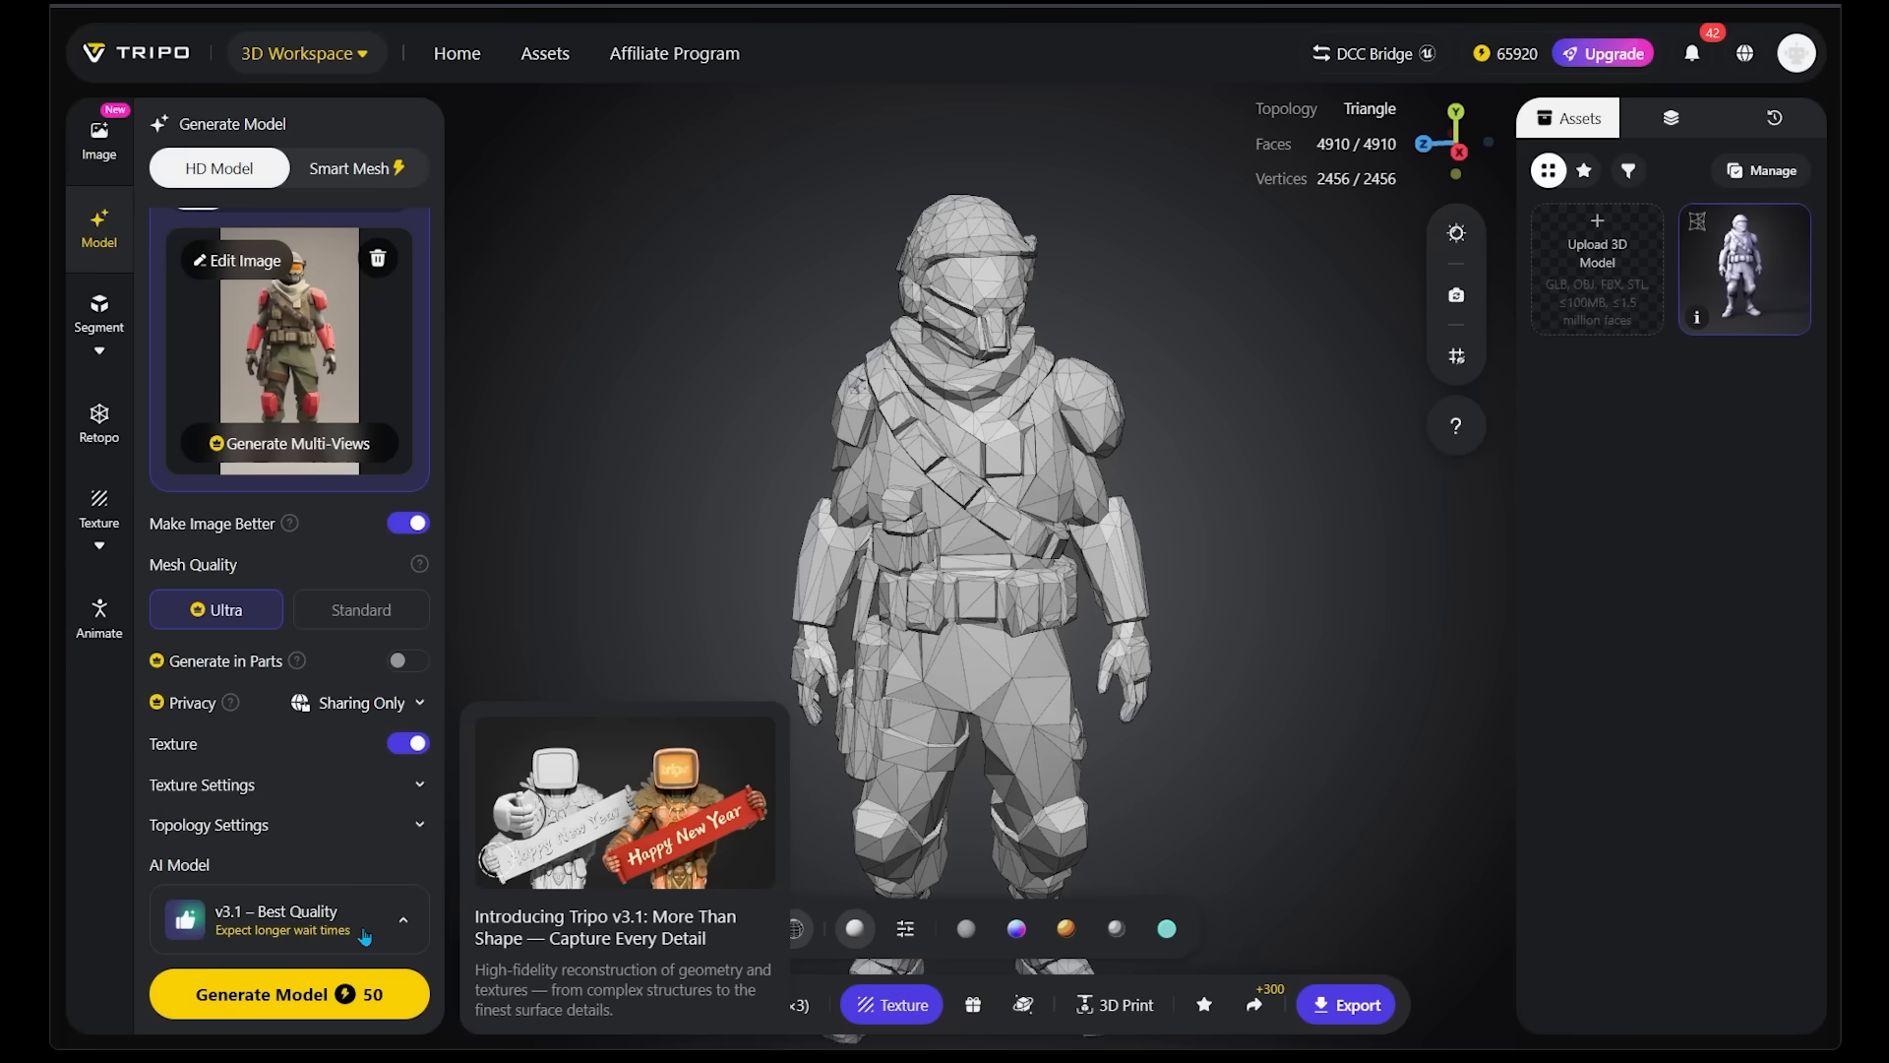
left_click(315, 996)
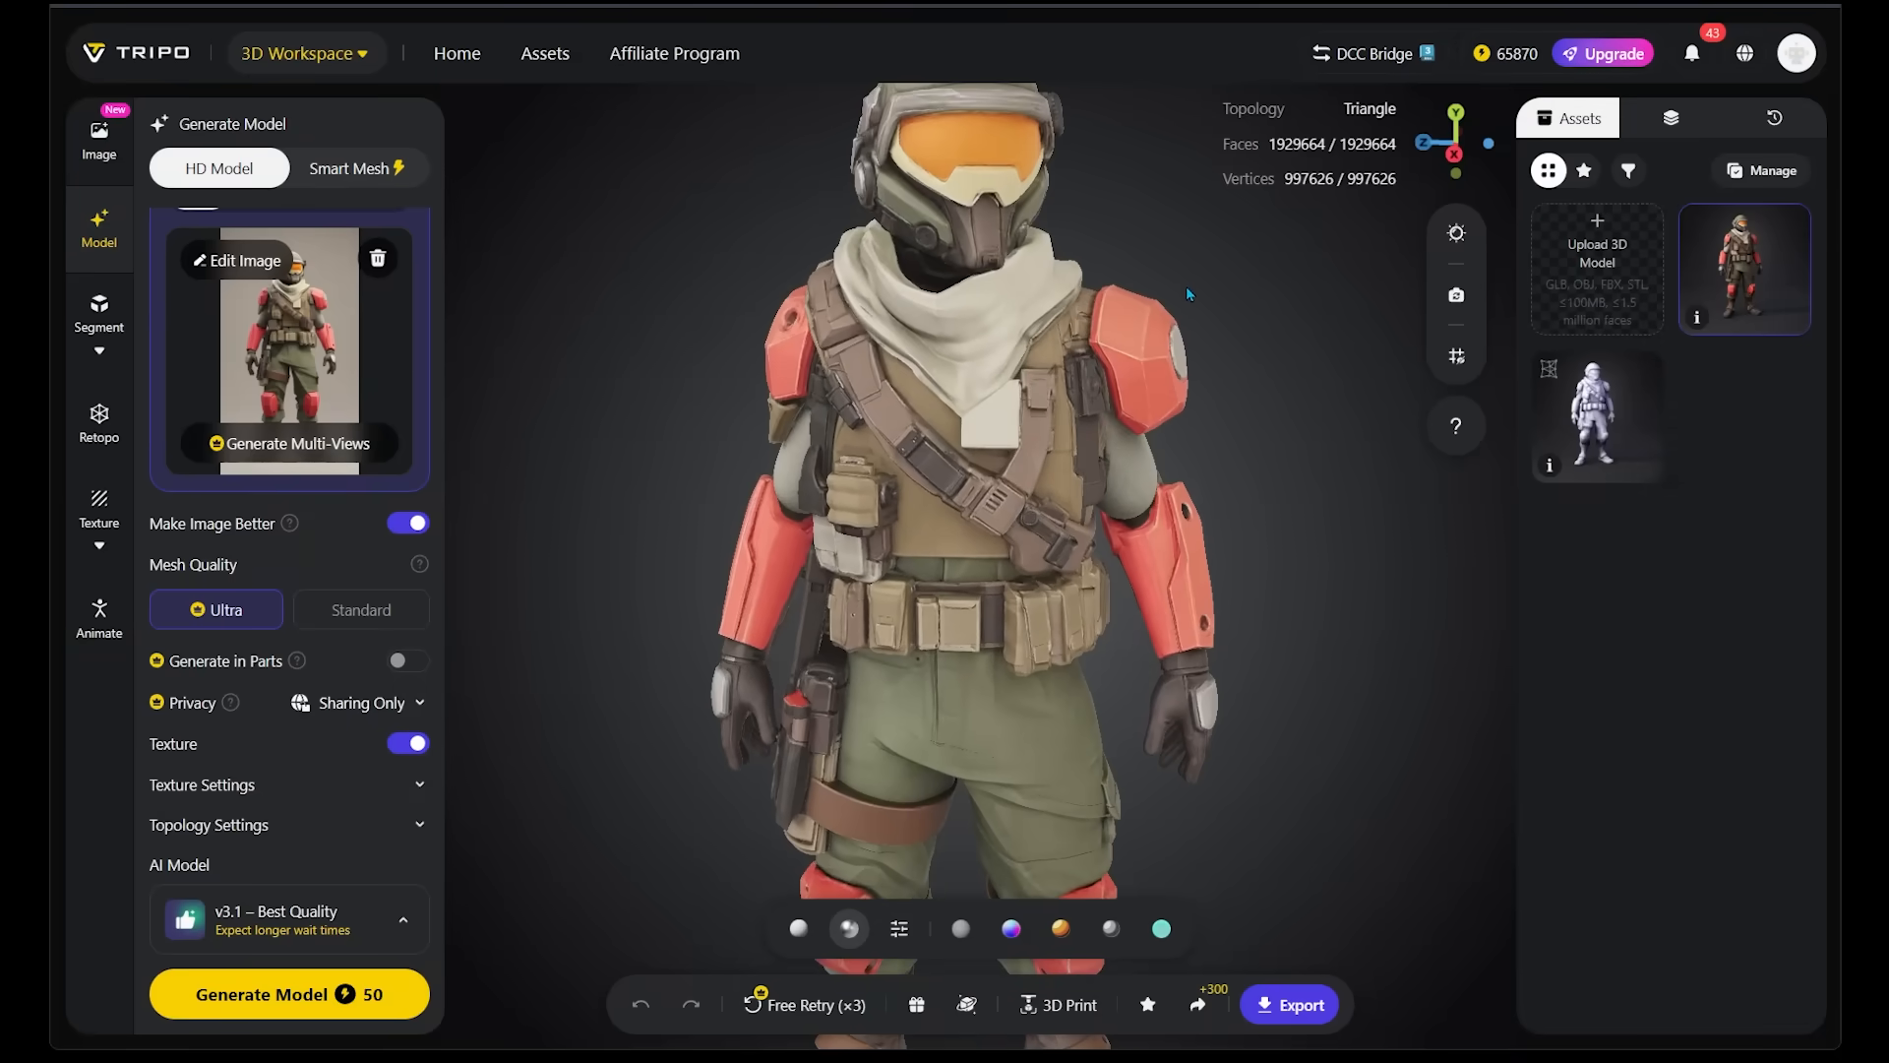
scroll(1173, 301, "up", 2)
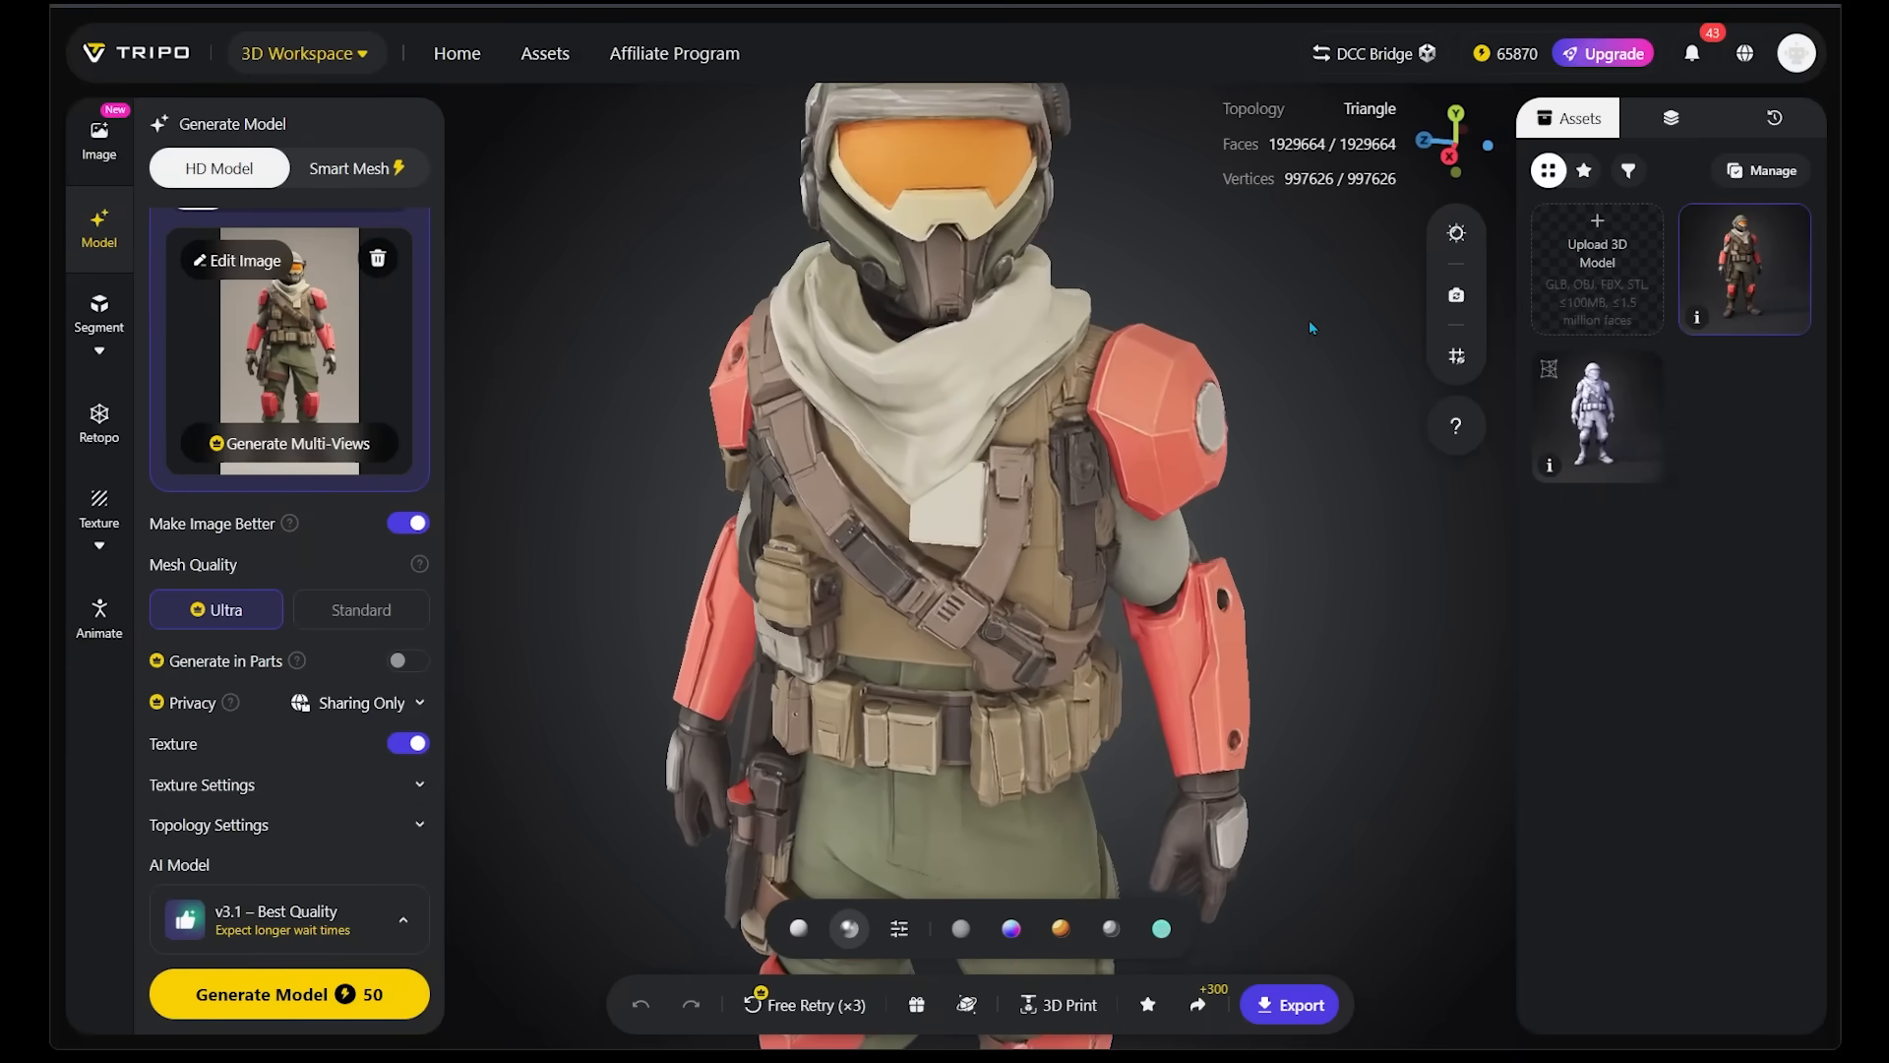
left_click_drag(1308, 321, 1247, 314)
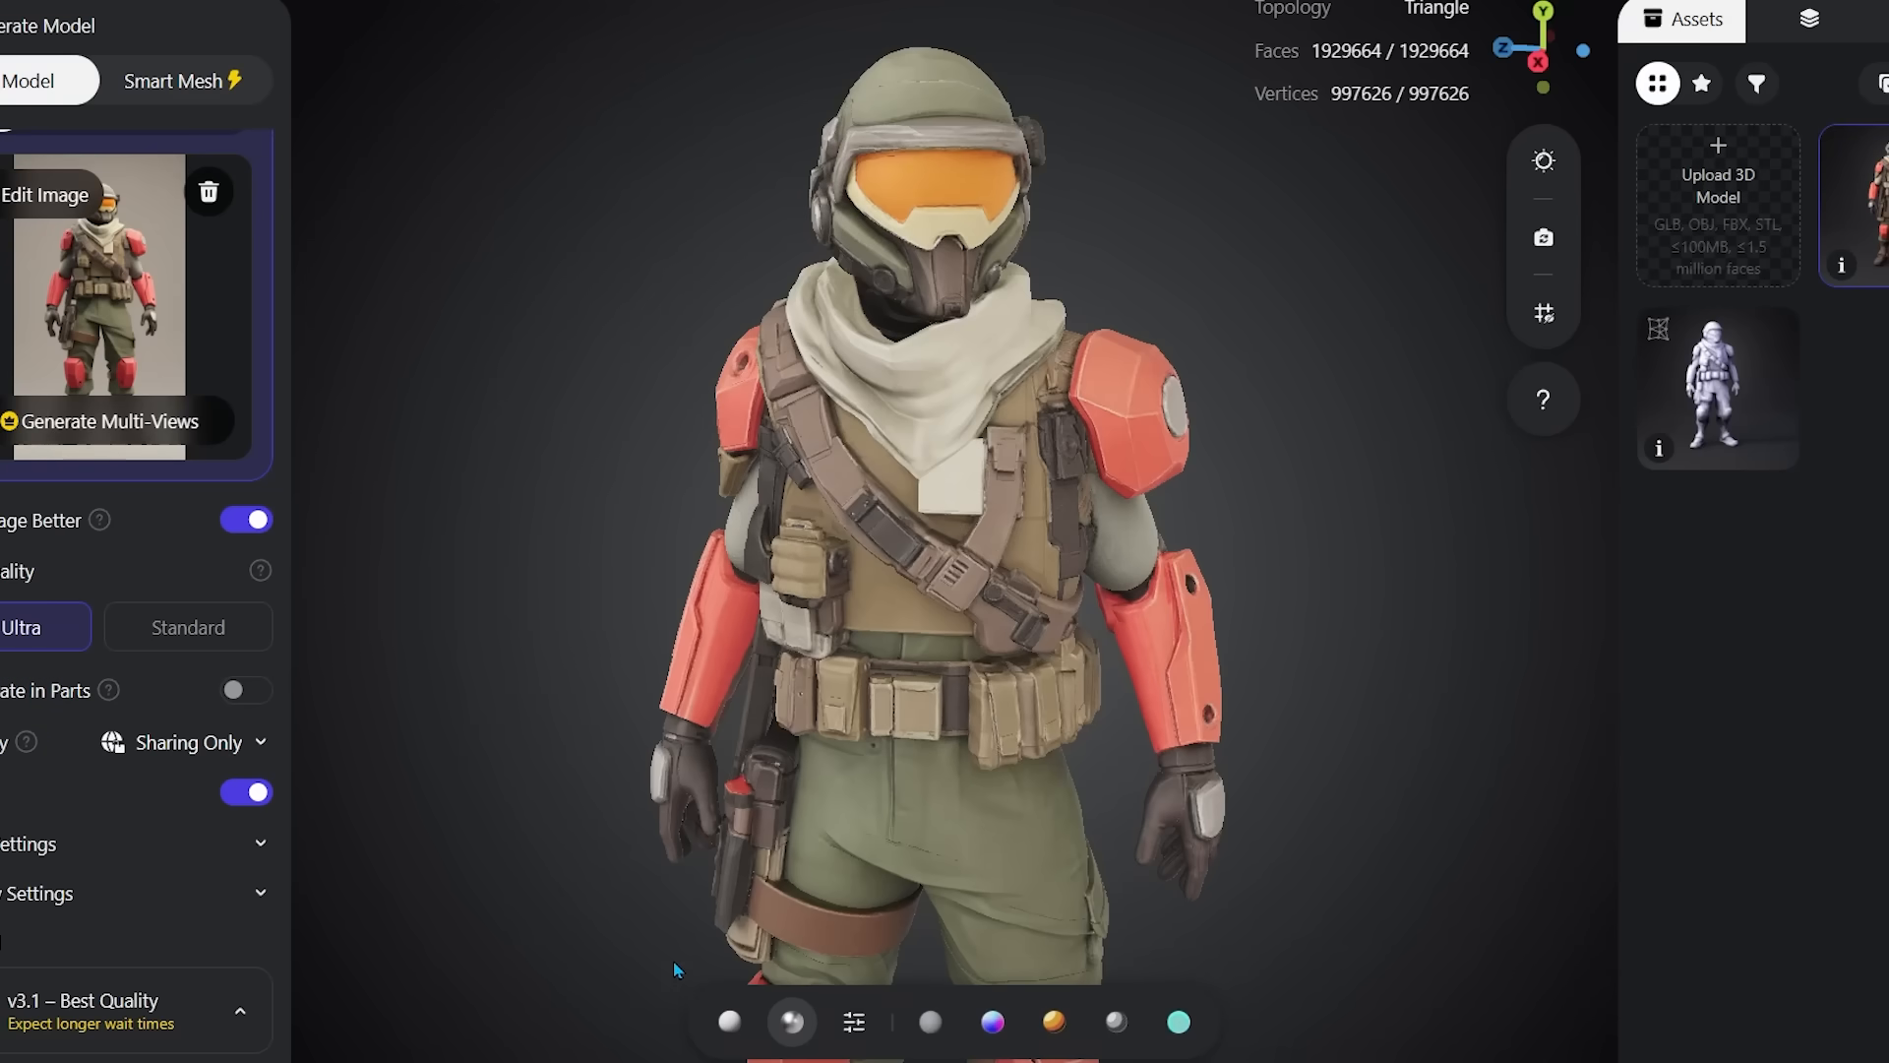
Compare the soldier model's untextured geometry with its textured look
left_click(730, 1023)
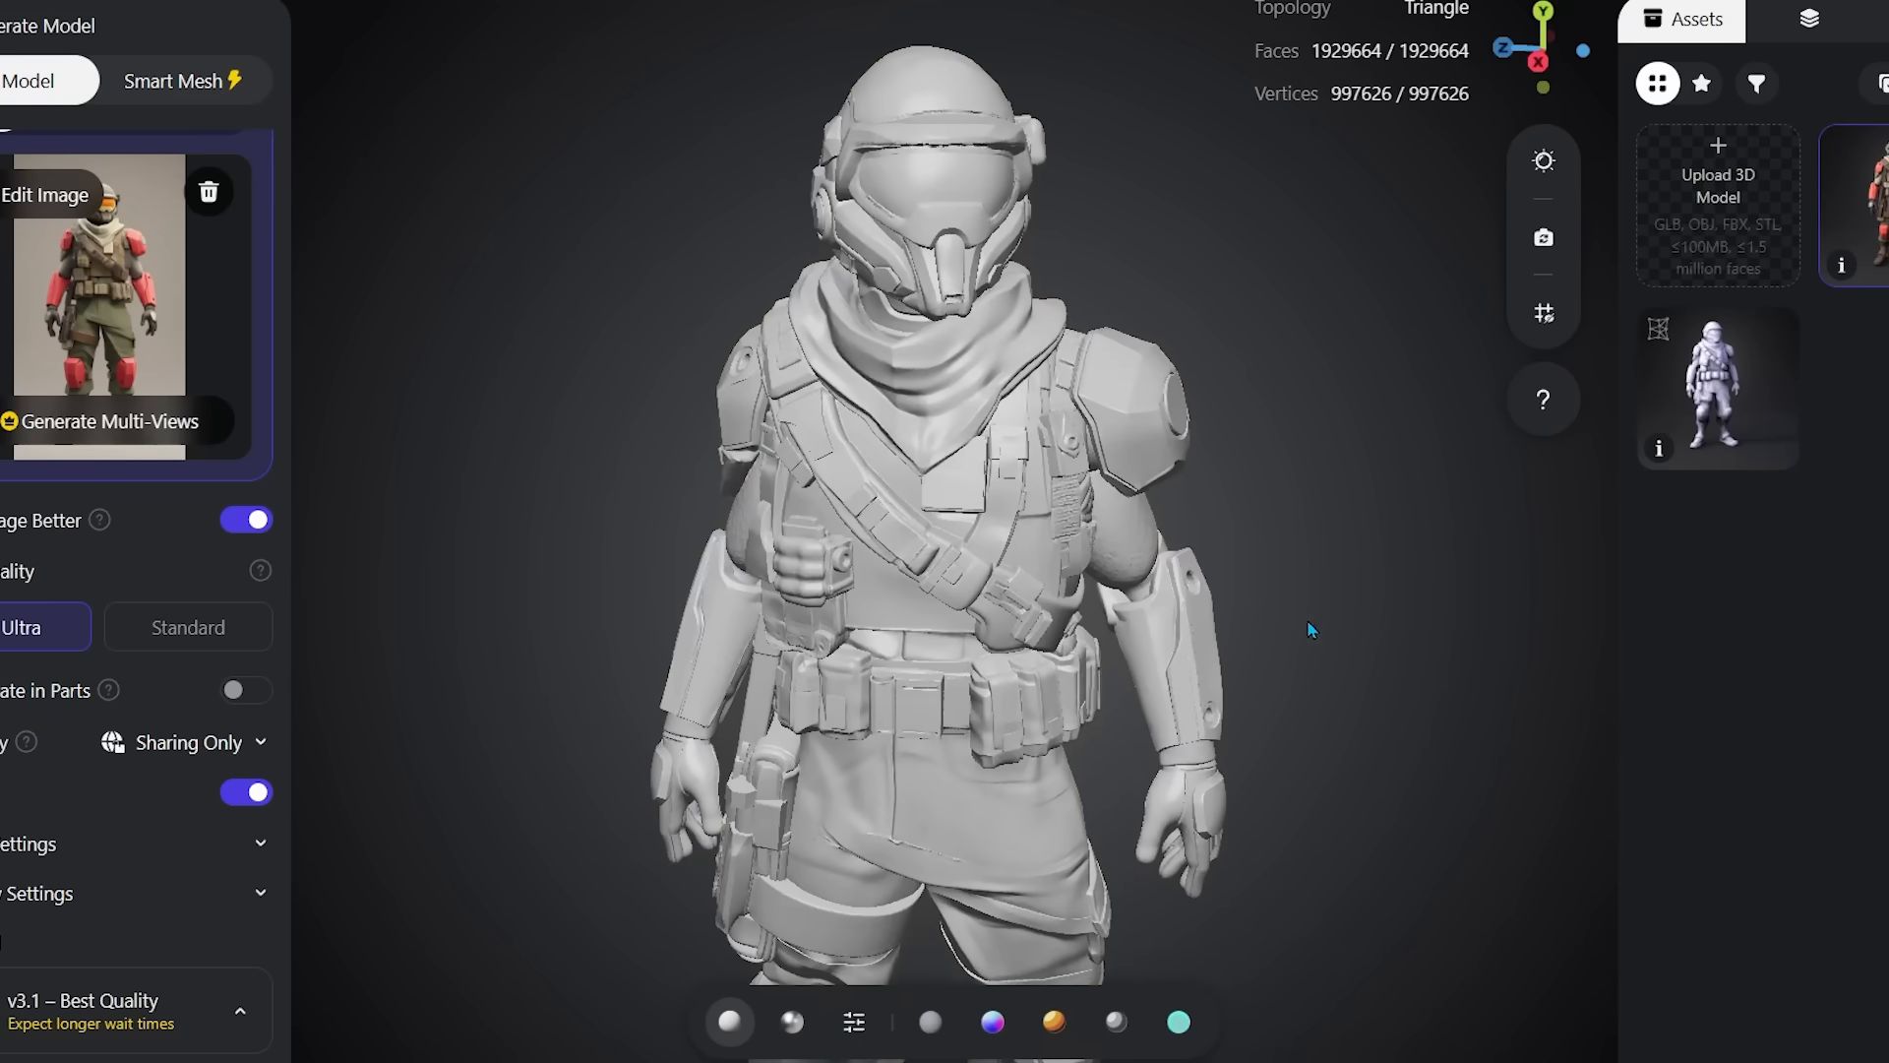
left_click_drag(1311, 632, 1437, 614)
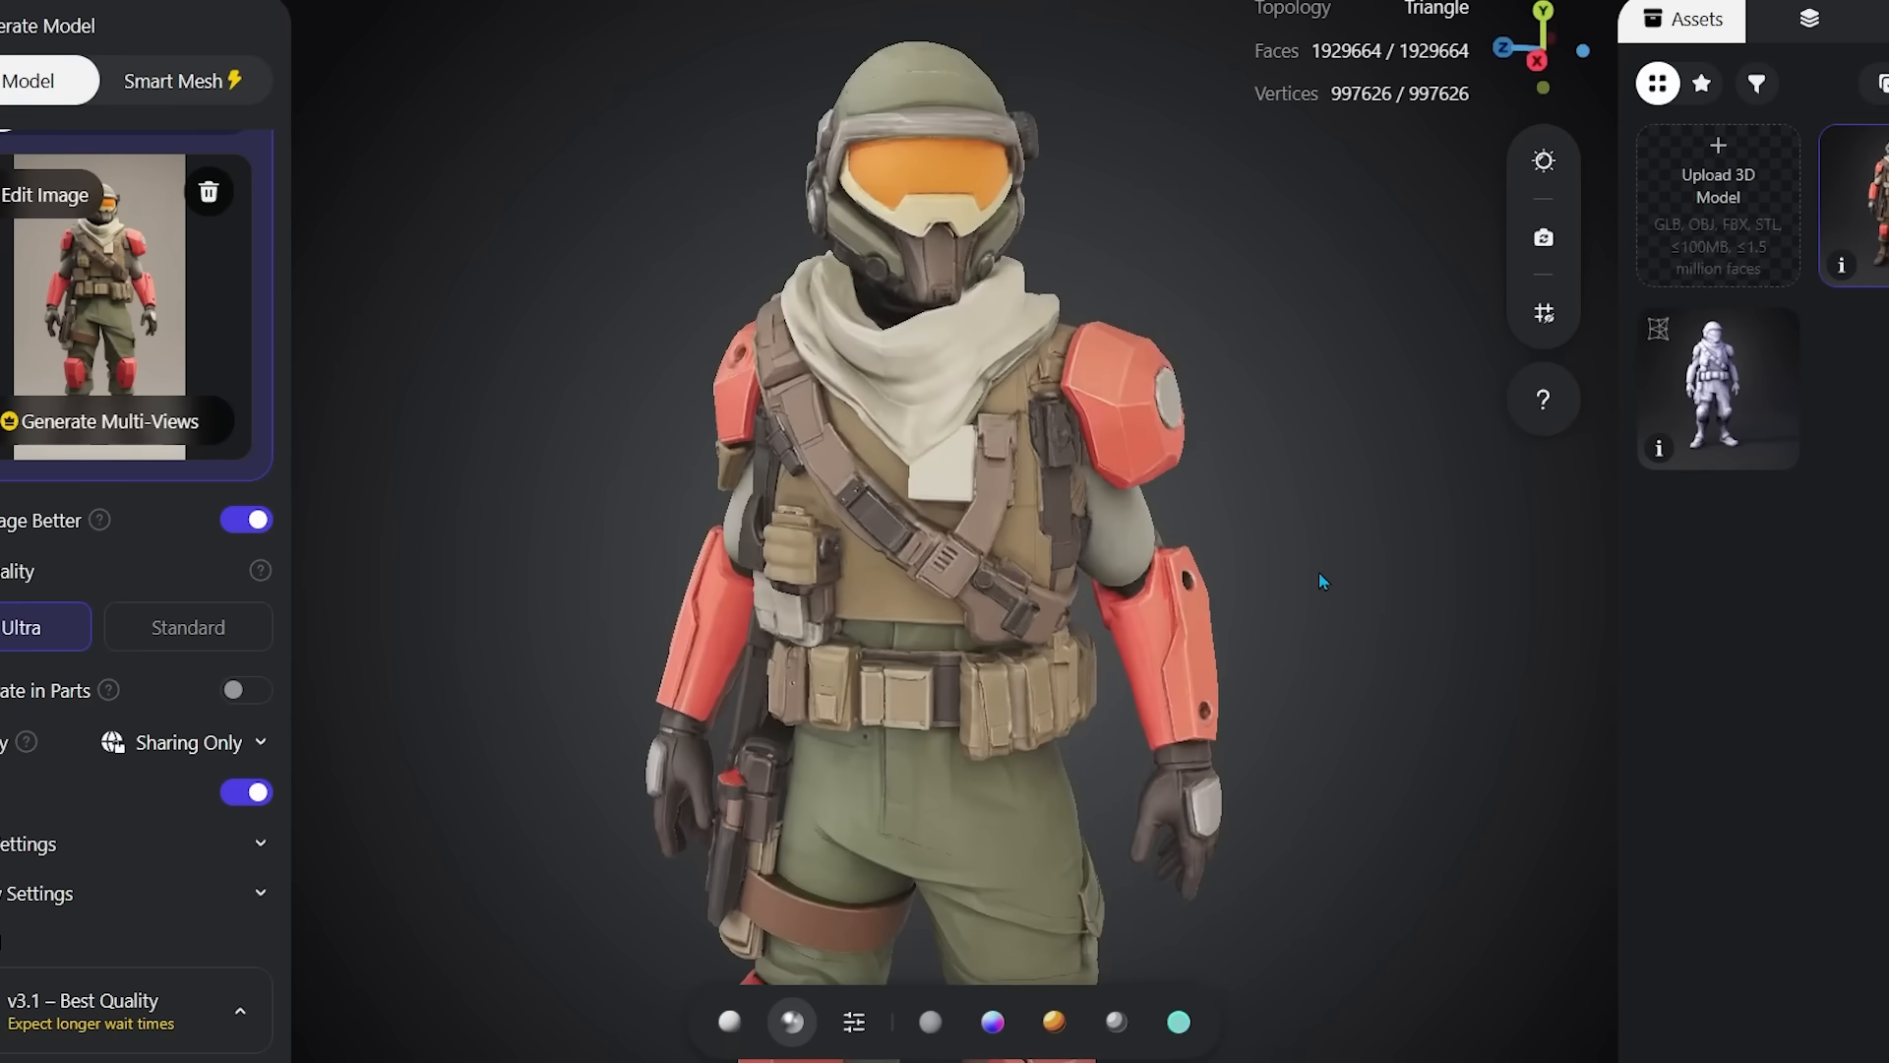
left_click_drag(1318, 570, 1200, 582)
Inspect the soldier model in the Unlit view and the other material and normal display modes
left_click(922, 1023)
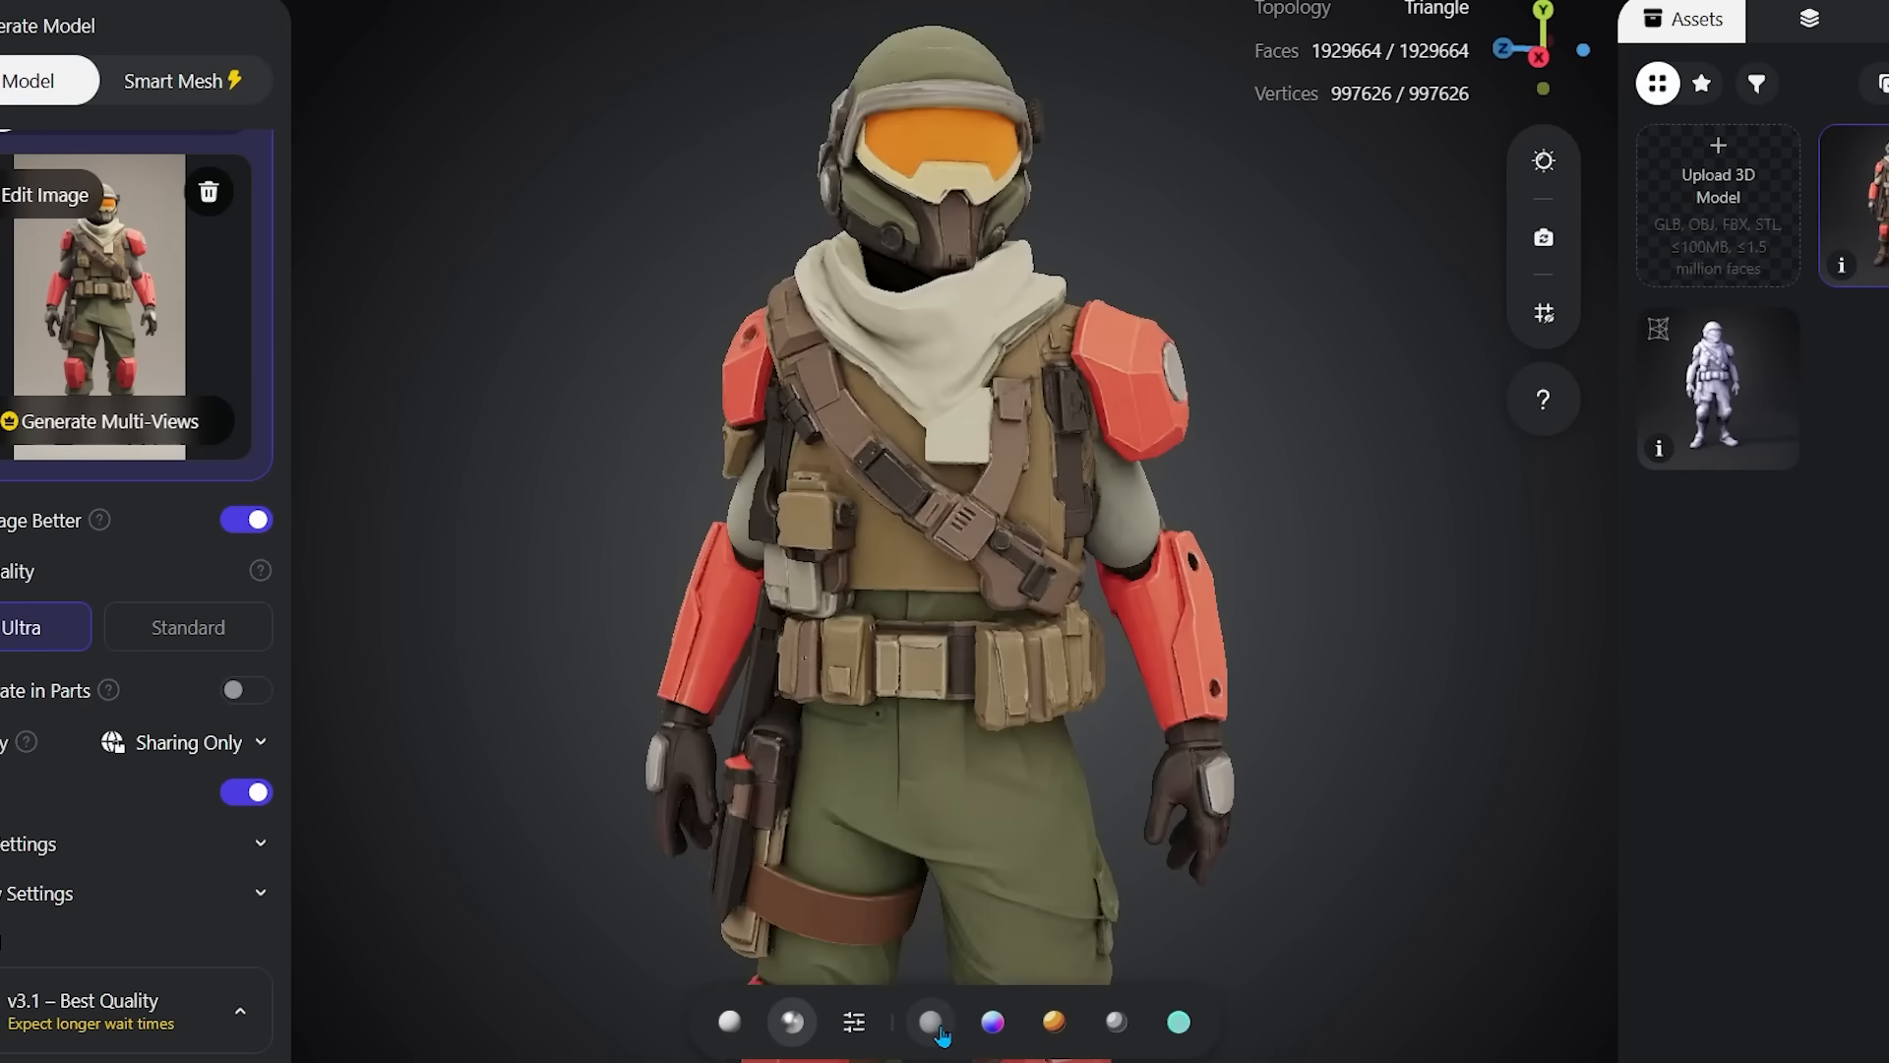
mouse_move(1309, 768)
left_mouse_down()
mouse_move(1307, 802)
mouse_move(1251, 846)
left_mouse_up()
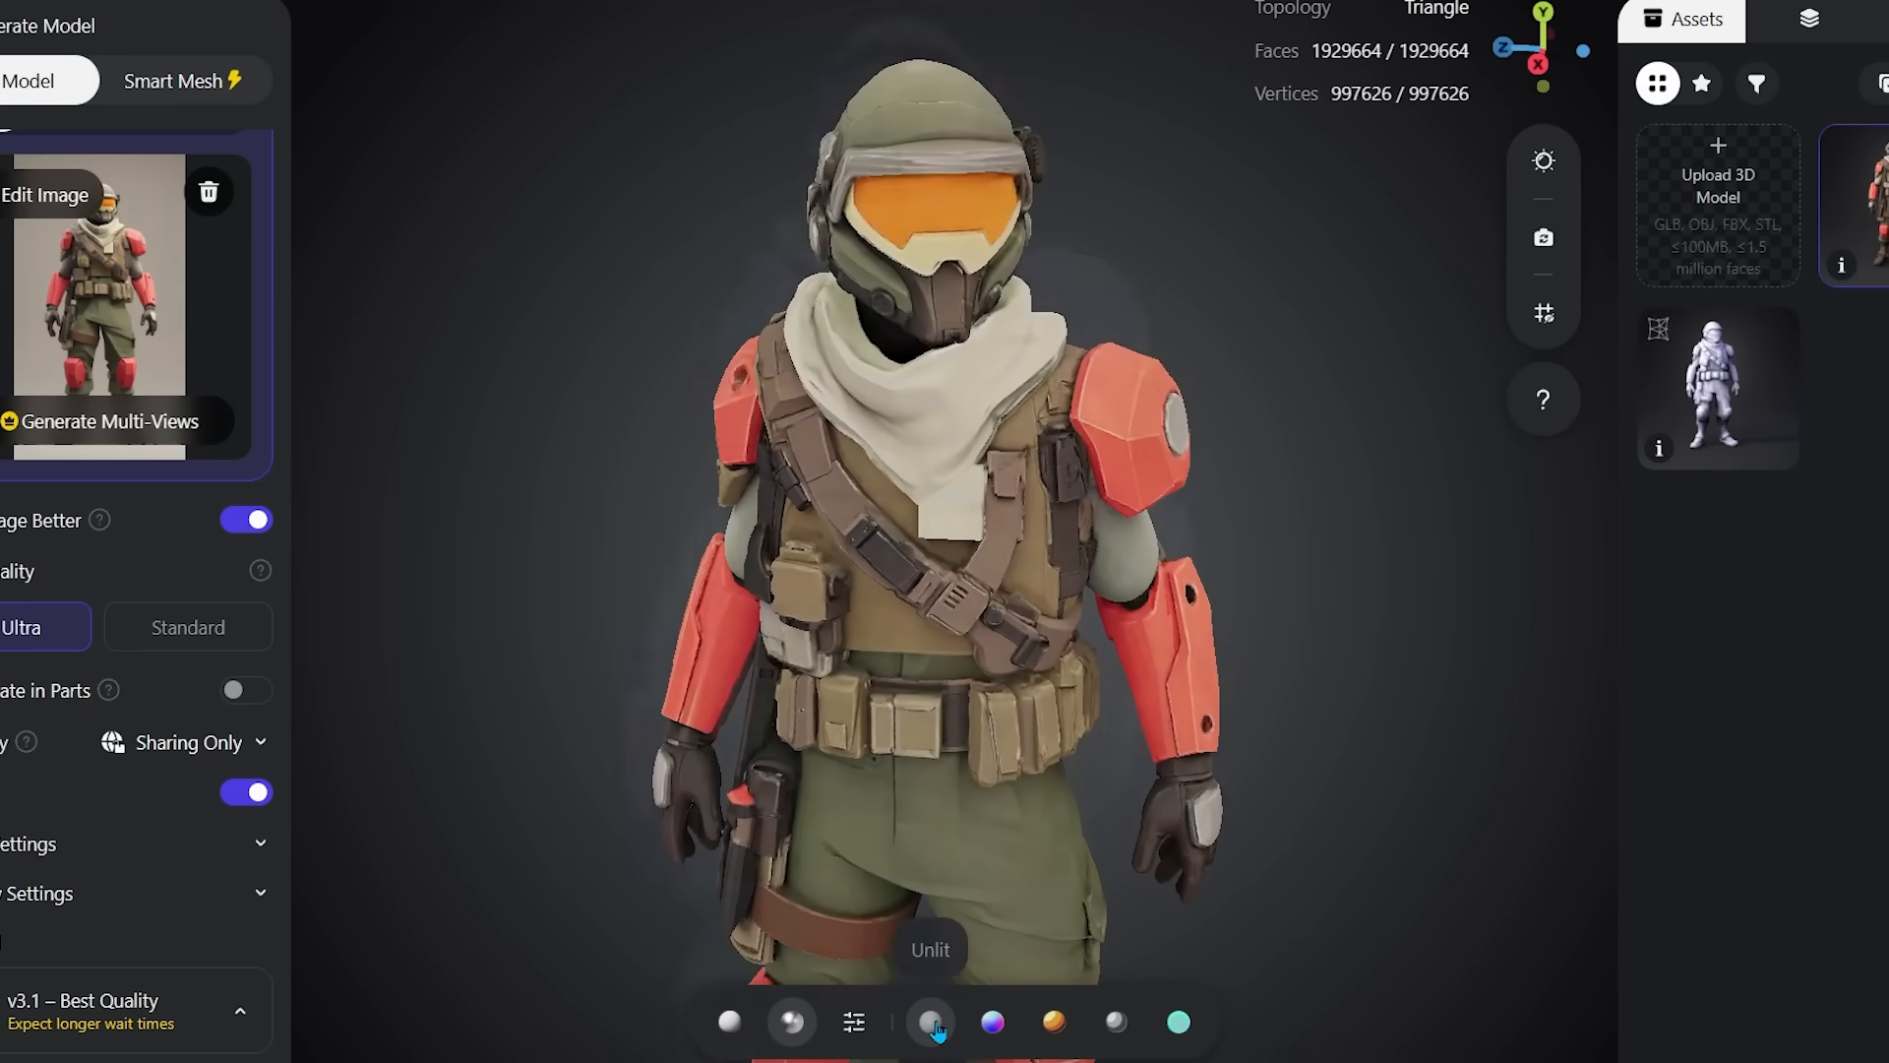
left_click(993, 1022)
mouse_move(1413, 828)
left_mouse_down()
mouse_move(1397, 856)
mouse_move(1331, 840)
left_mouse_up()
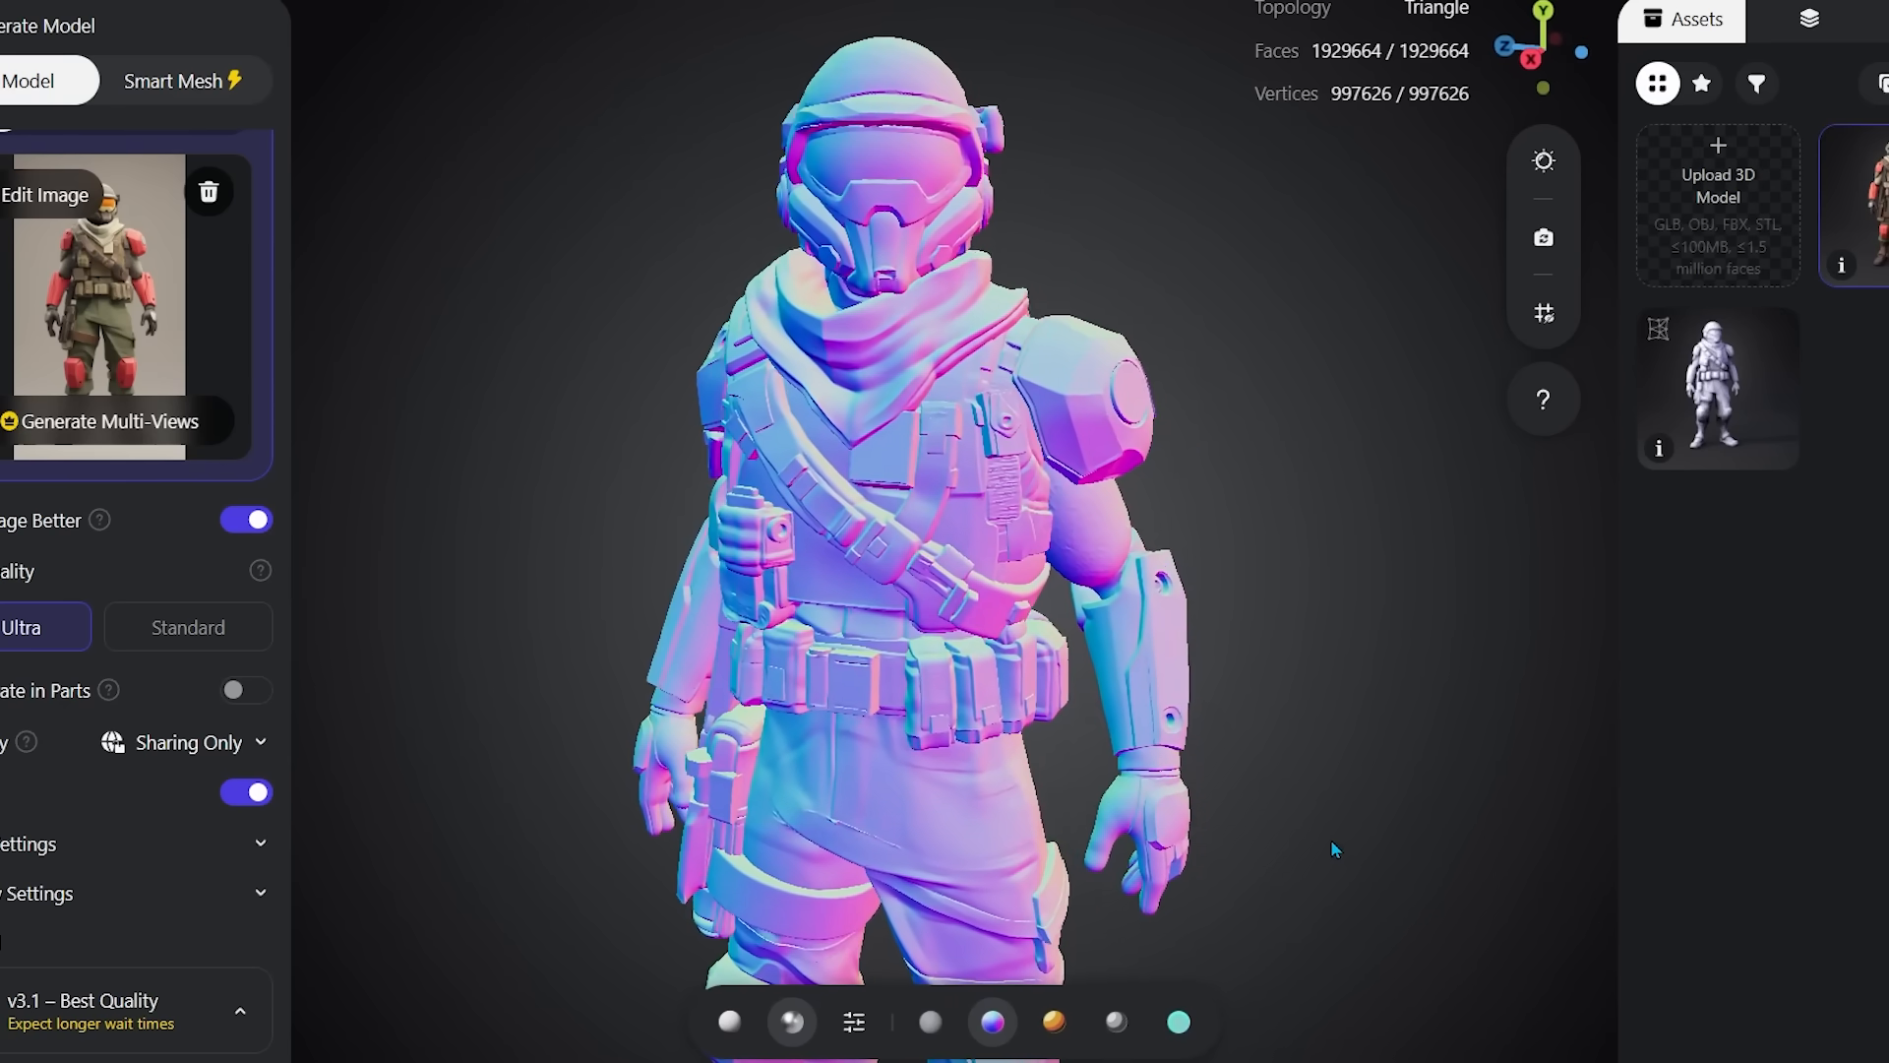
left_click(1053, 1028)
mouse_move(1257, 925)
left_mouse_down()
mouse_move(1304, 903)
mouse_move(1308, 953)
mouse_move(1220, 955)
mouse_move(1256, 935)
left_mouse_up()
left_click(1179, 1022)
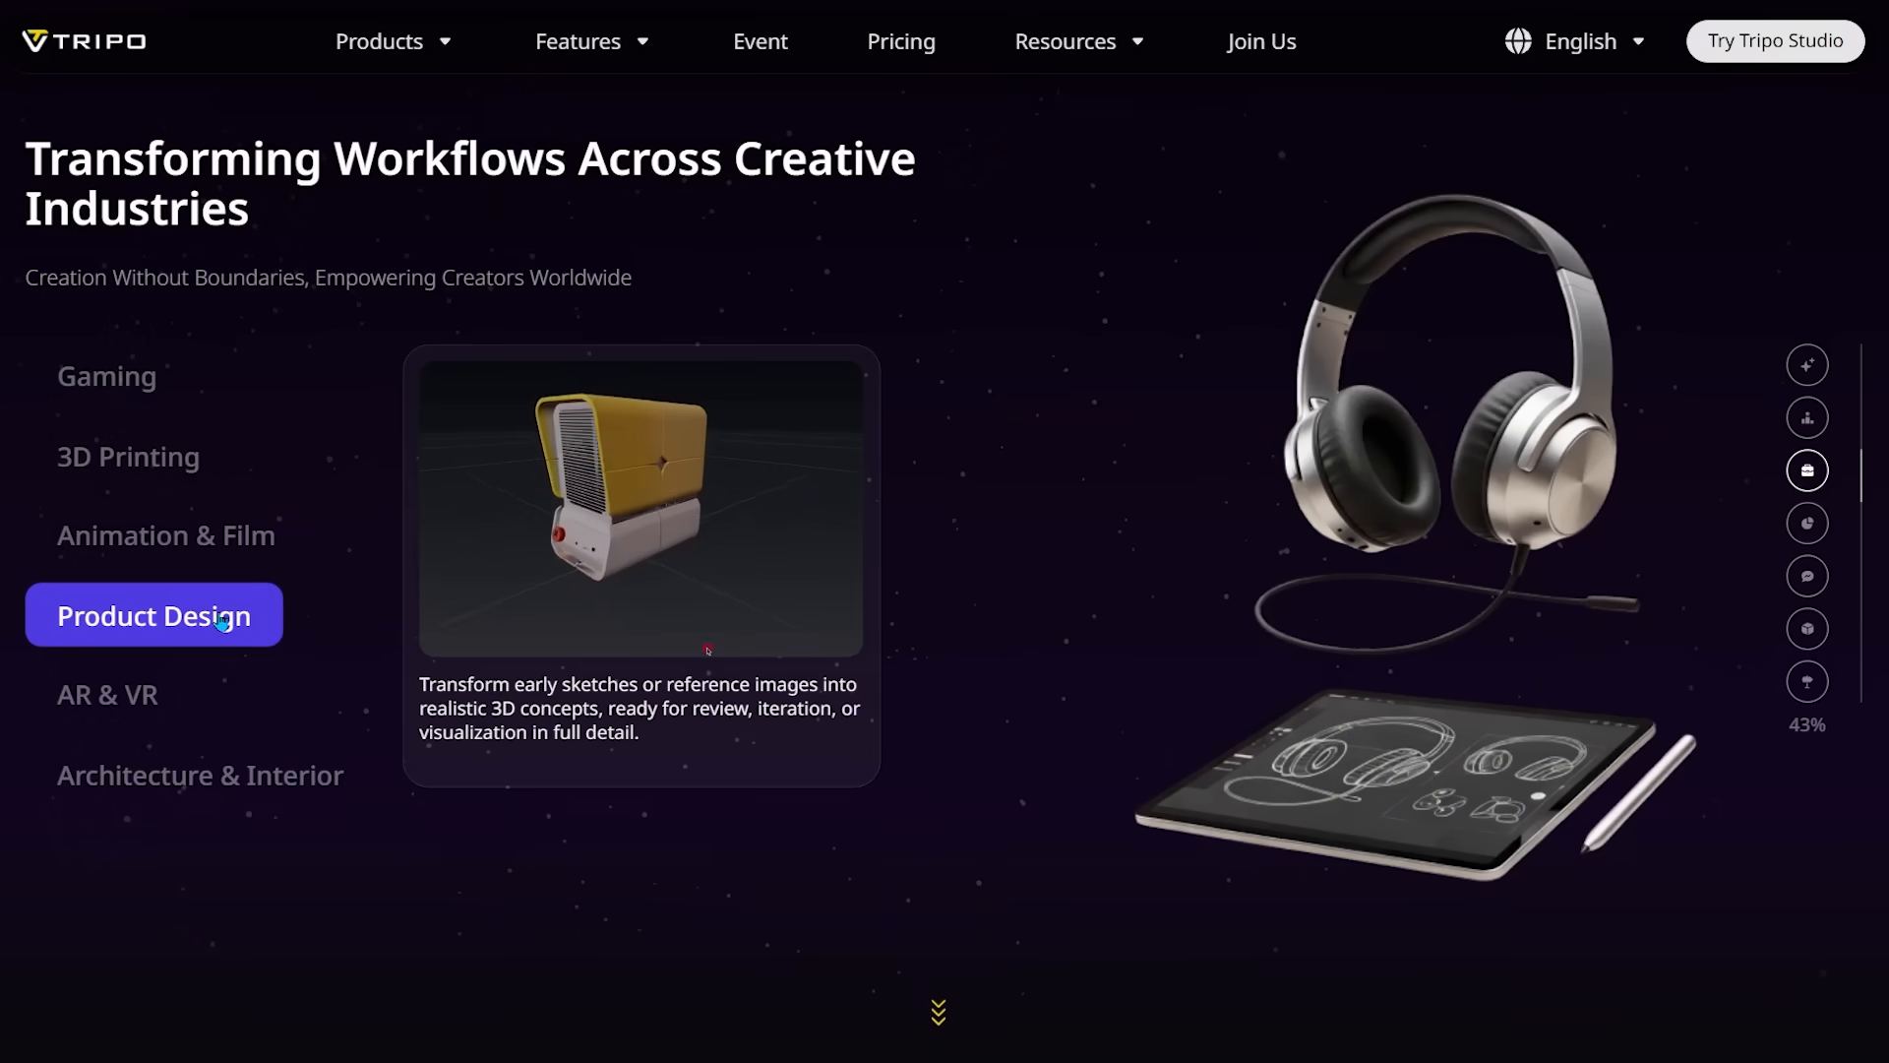
View the AR & VR and Architecture & Interior use cases on the Tripo website
left_click(170, 700)
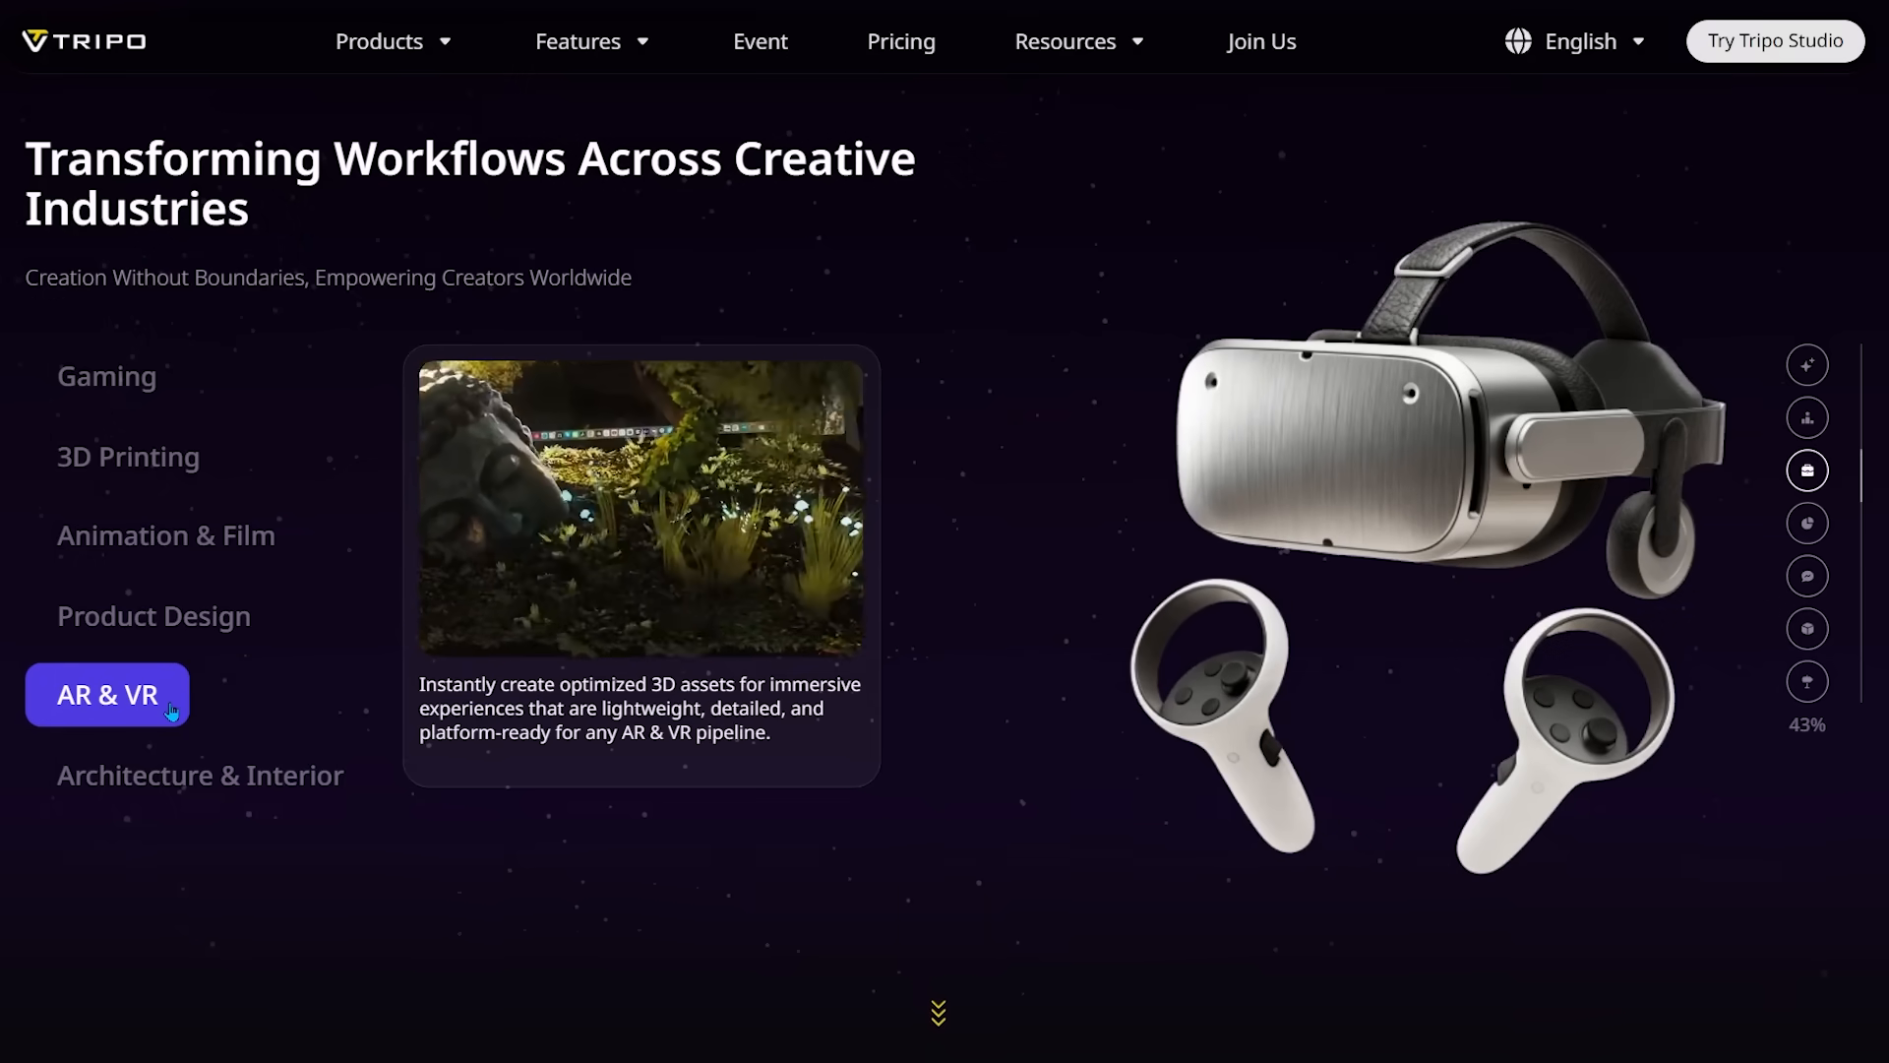
left_click(200, 785)
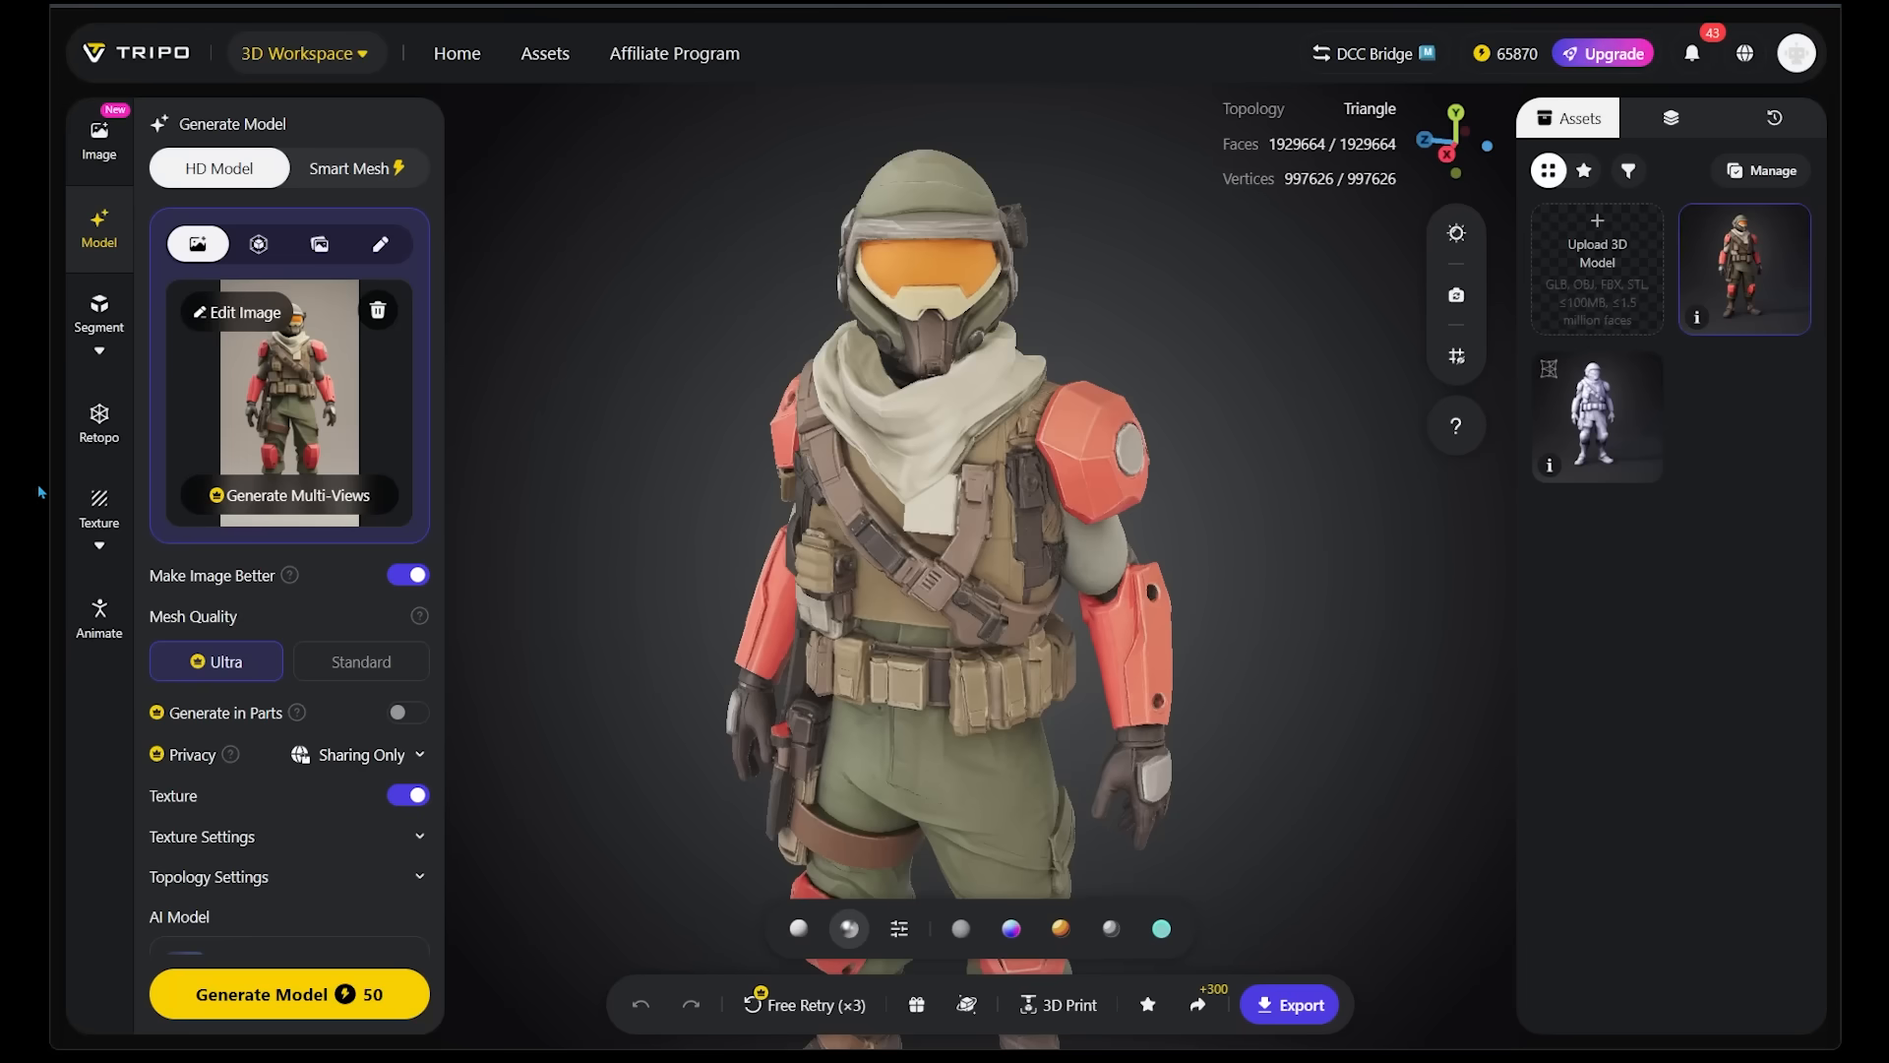
Generate a texture preview for the soldier with the Magic Brush in Gen Mode, using a "Change the texture" prompt and creativity strength 0.6
left_click(100, 516)
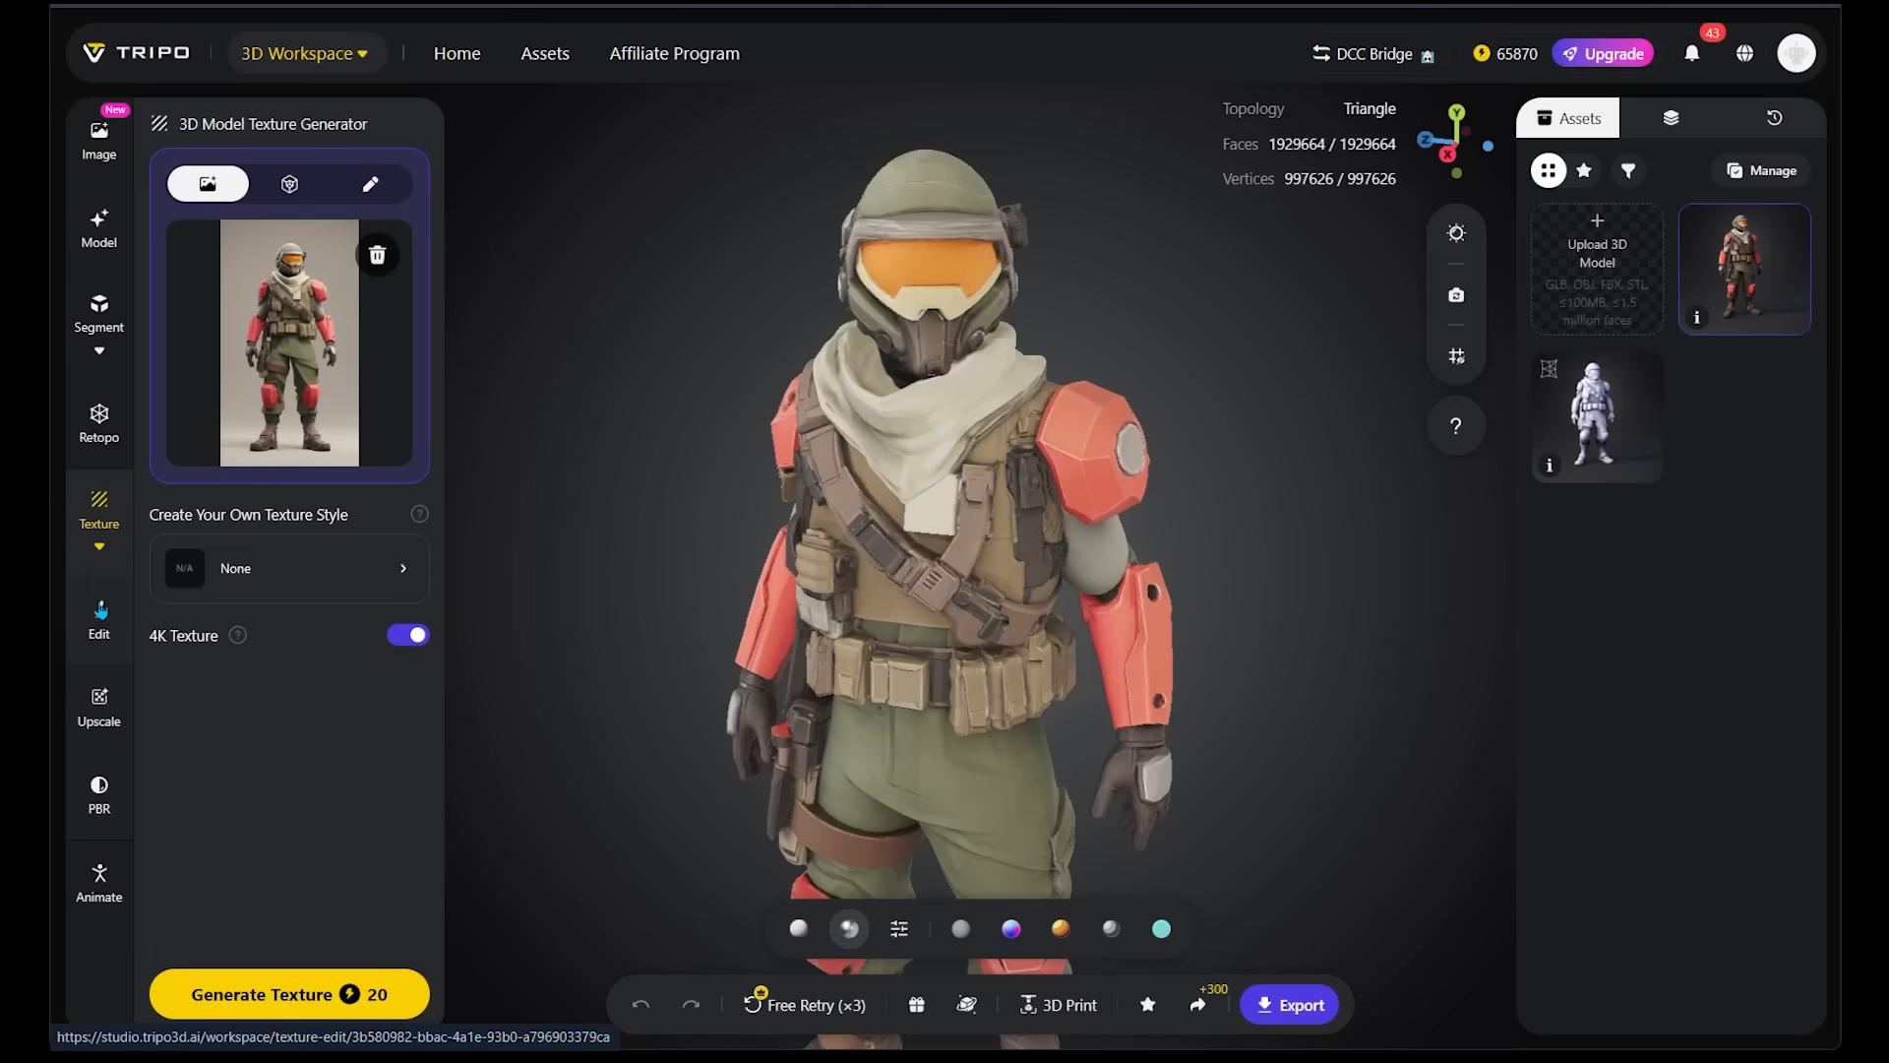
left_click(100, 620)
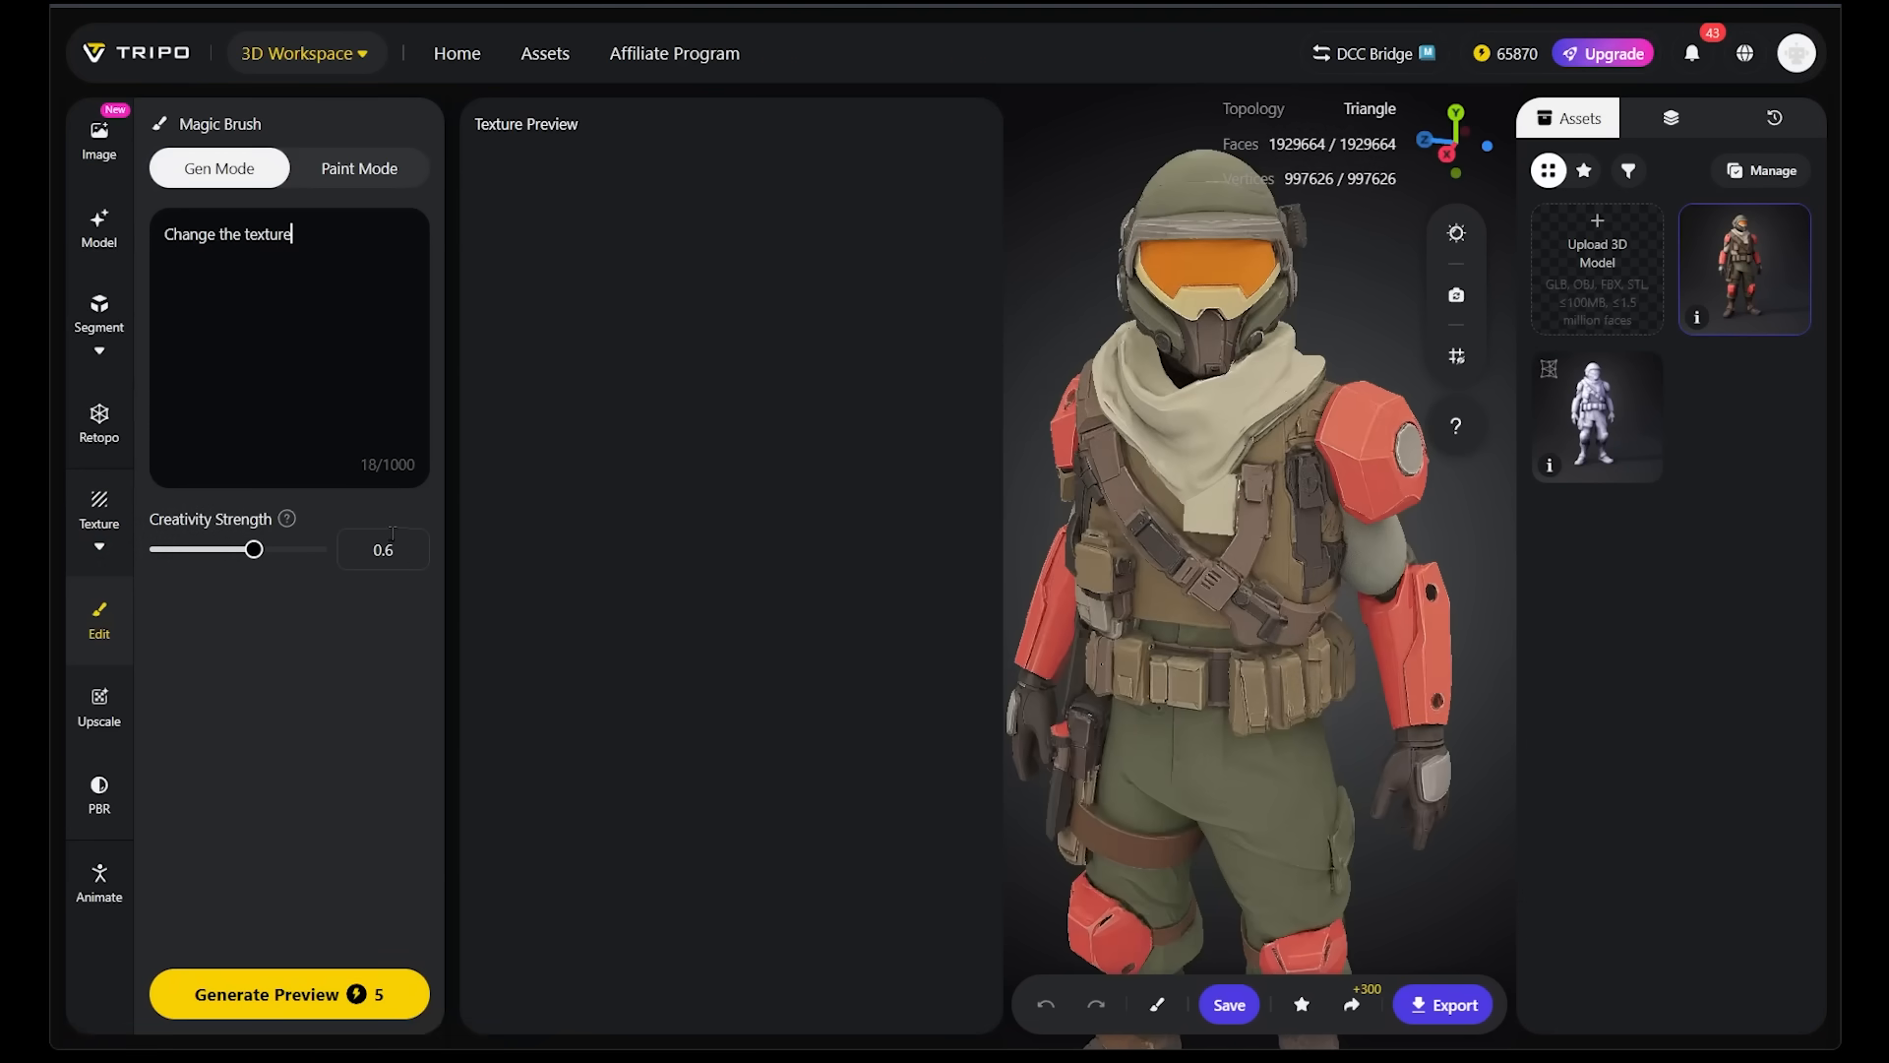
left_click(273, 996)
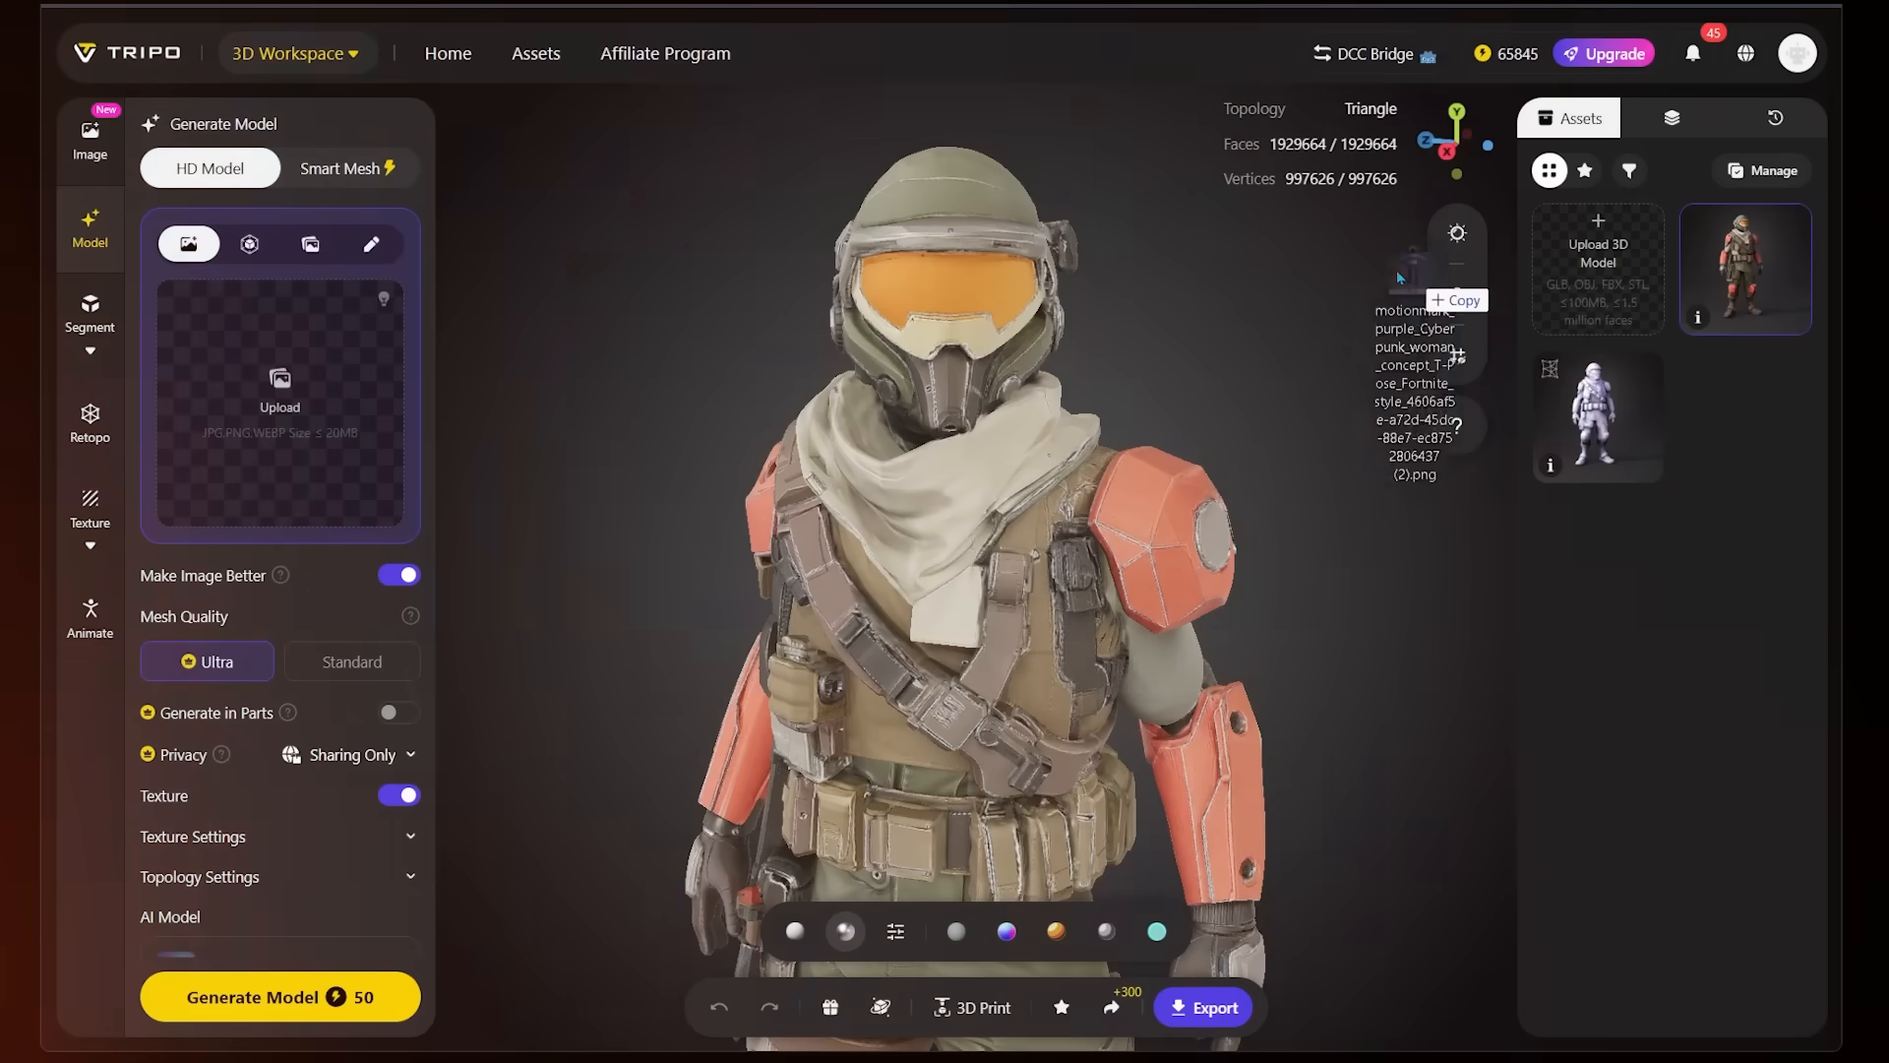
Upload the purple cyberpunk woman T-pose image as the HD model reference and review its Generate in Parts and 4K Texture options
left_click_drag(1399, 278, 295, 396)
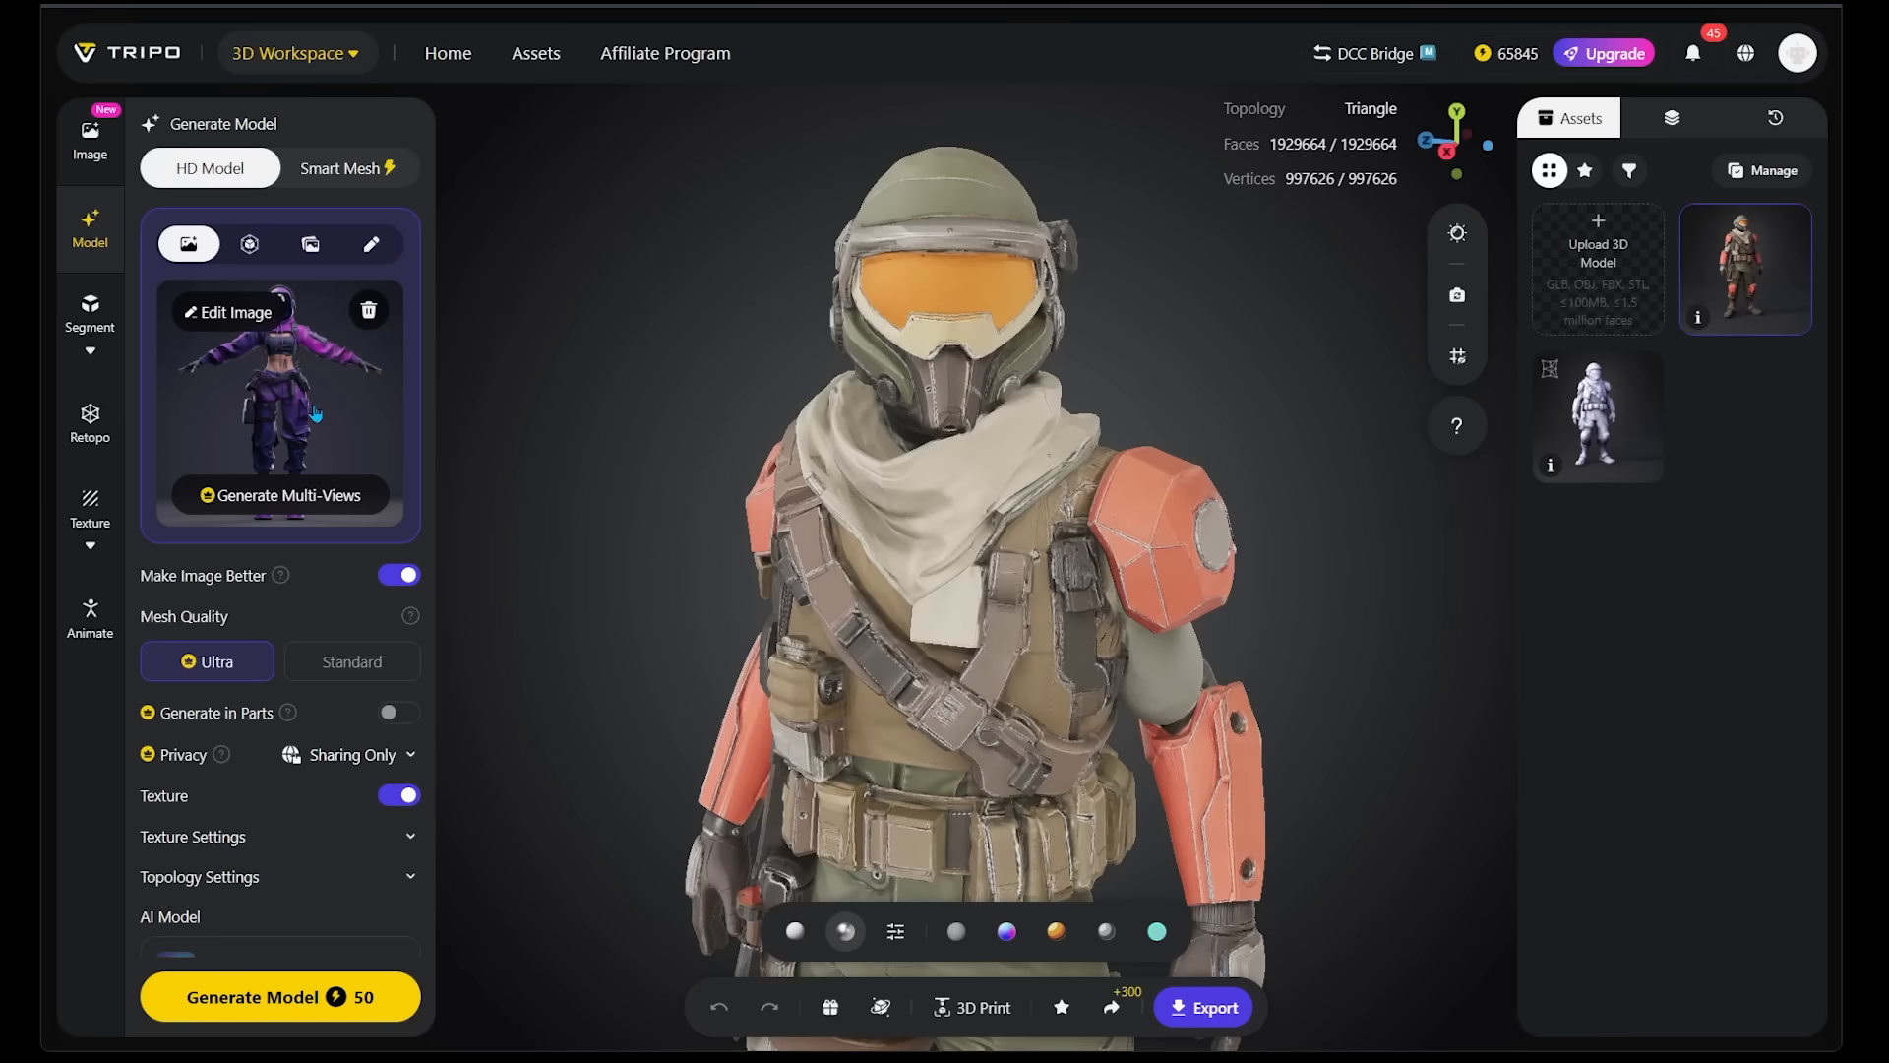
scroll(314, 413, "down", 1)
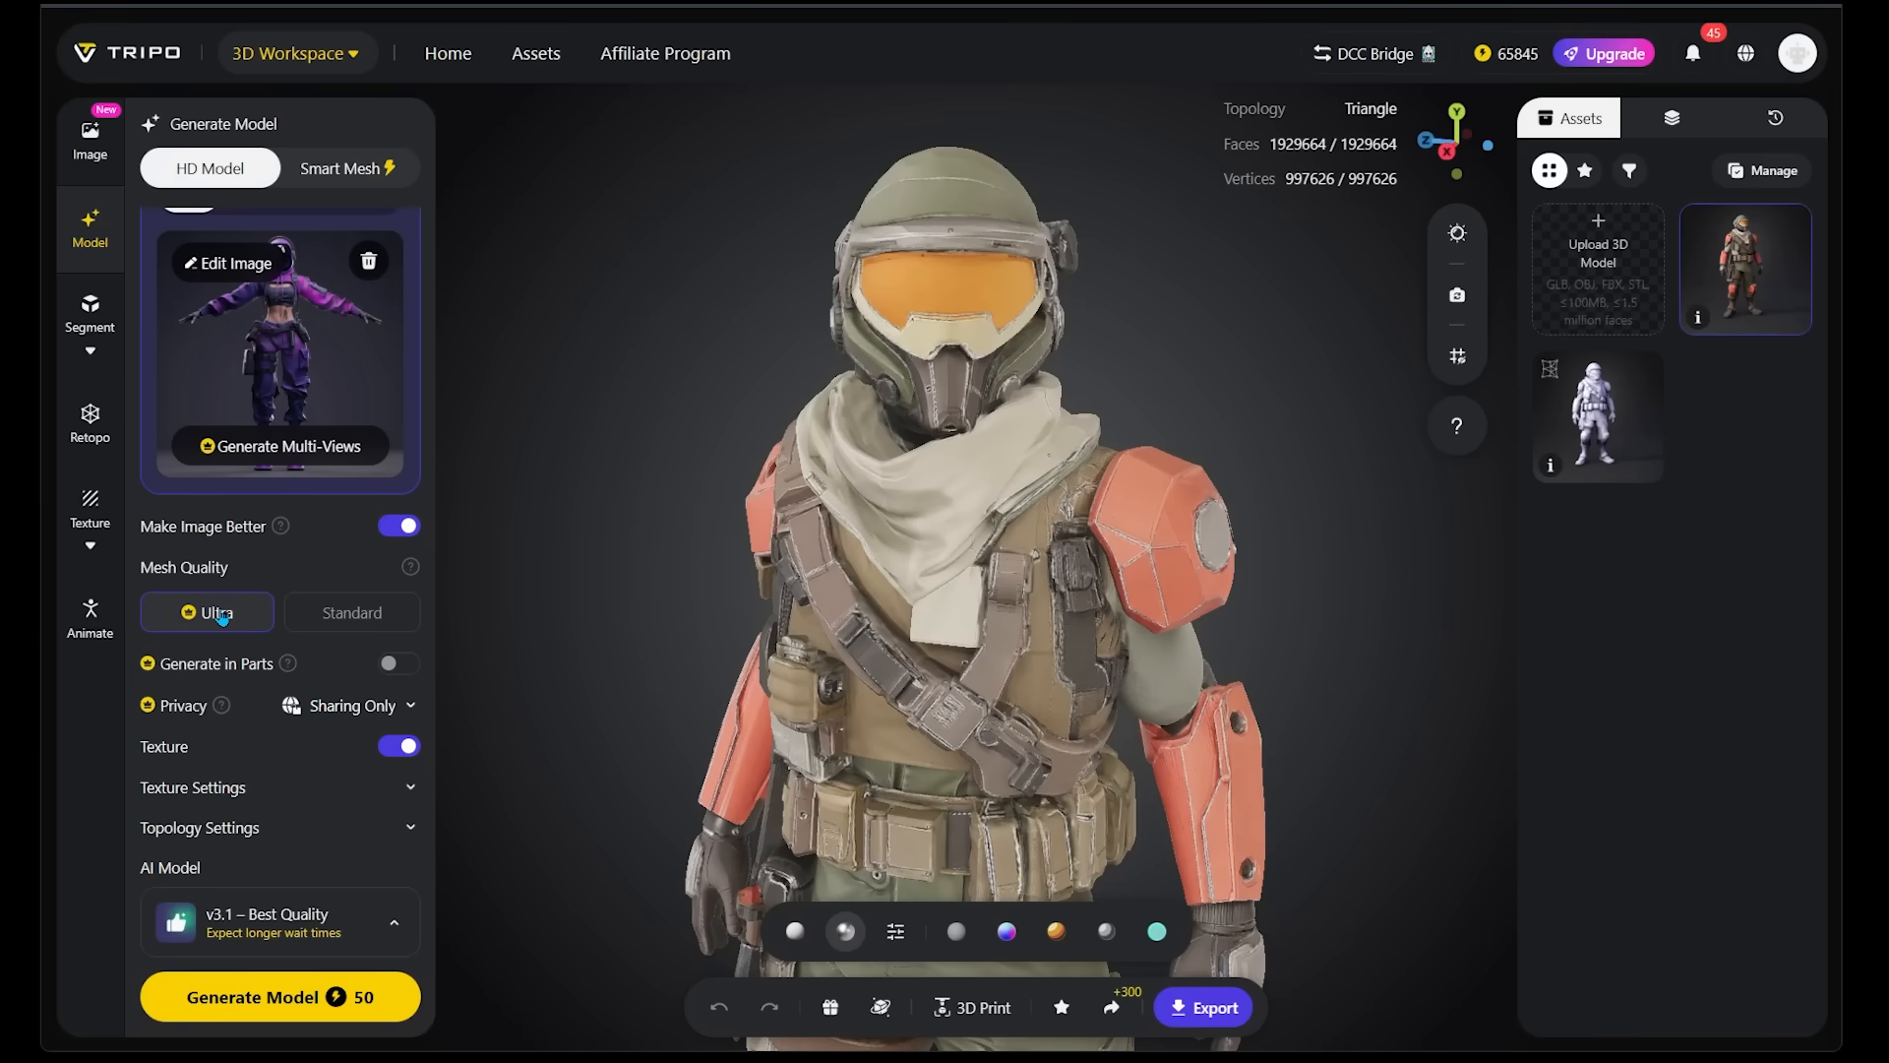
mouse_move(287, 664)
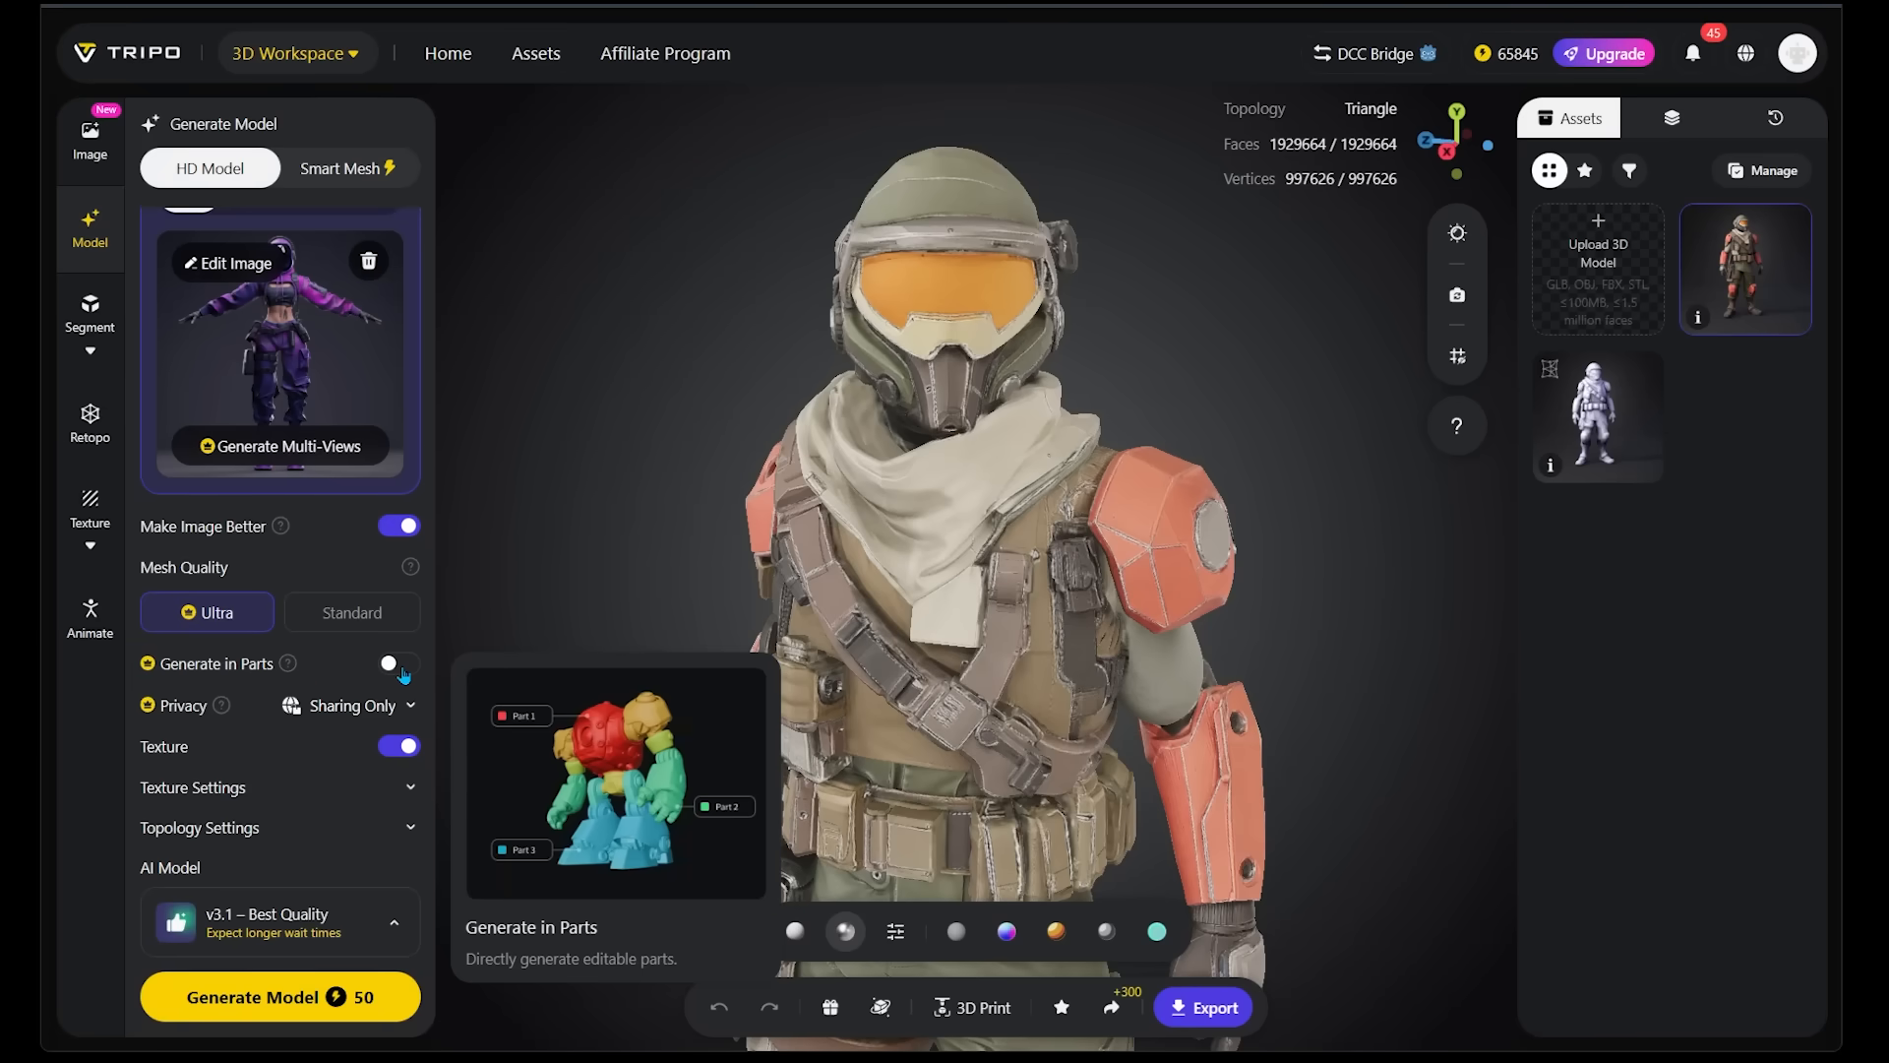
left_click(410, 790)
mouse_move(222, 728)
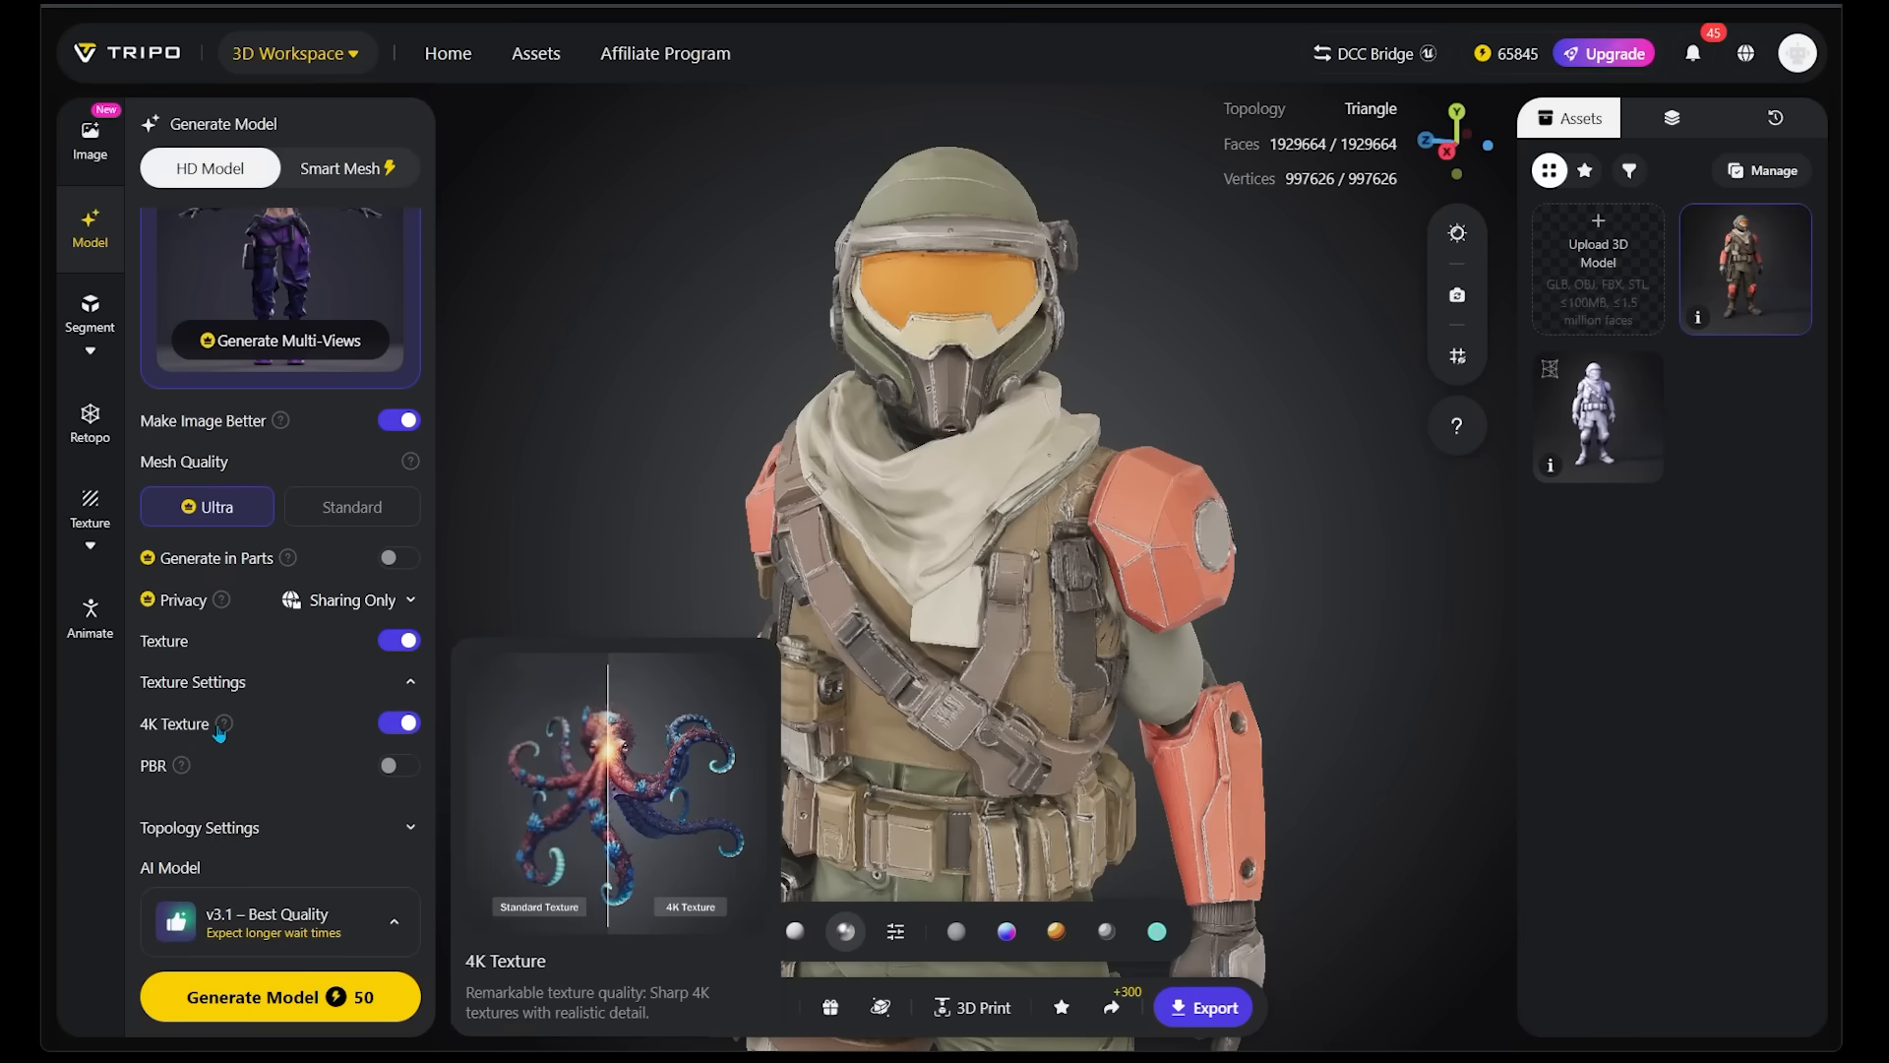
left_click(222, 681)
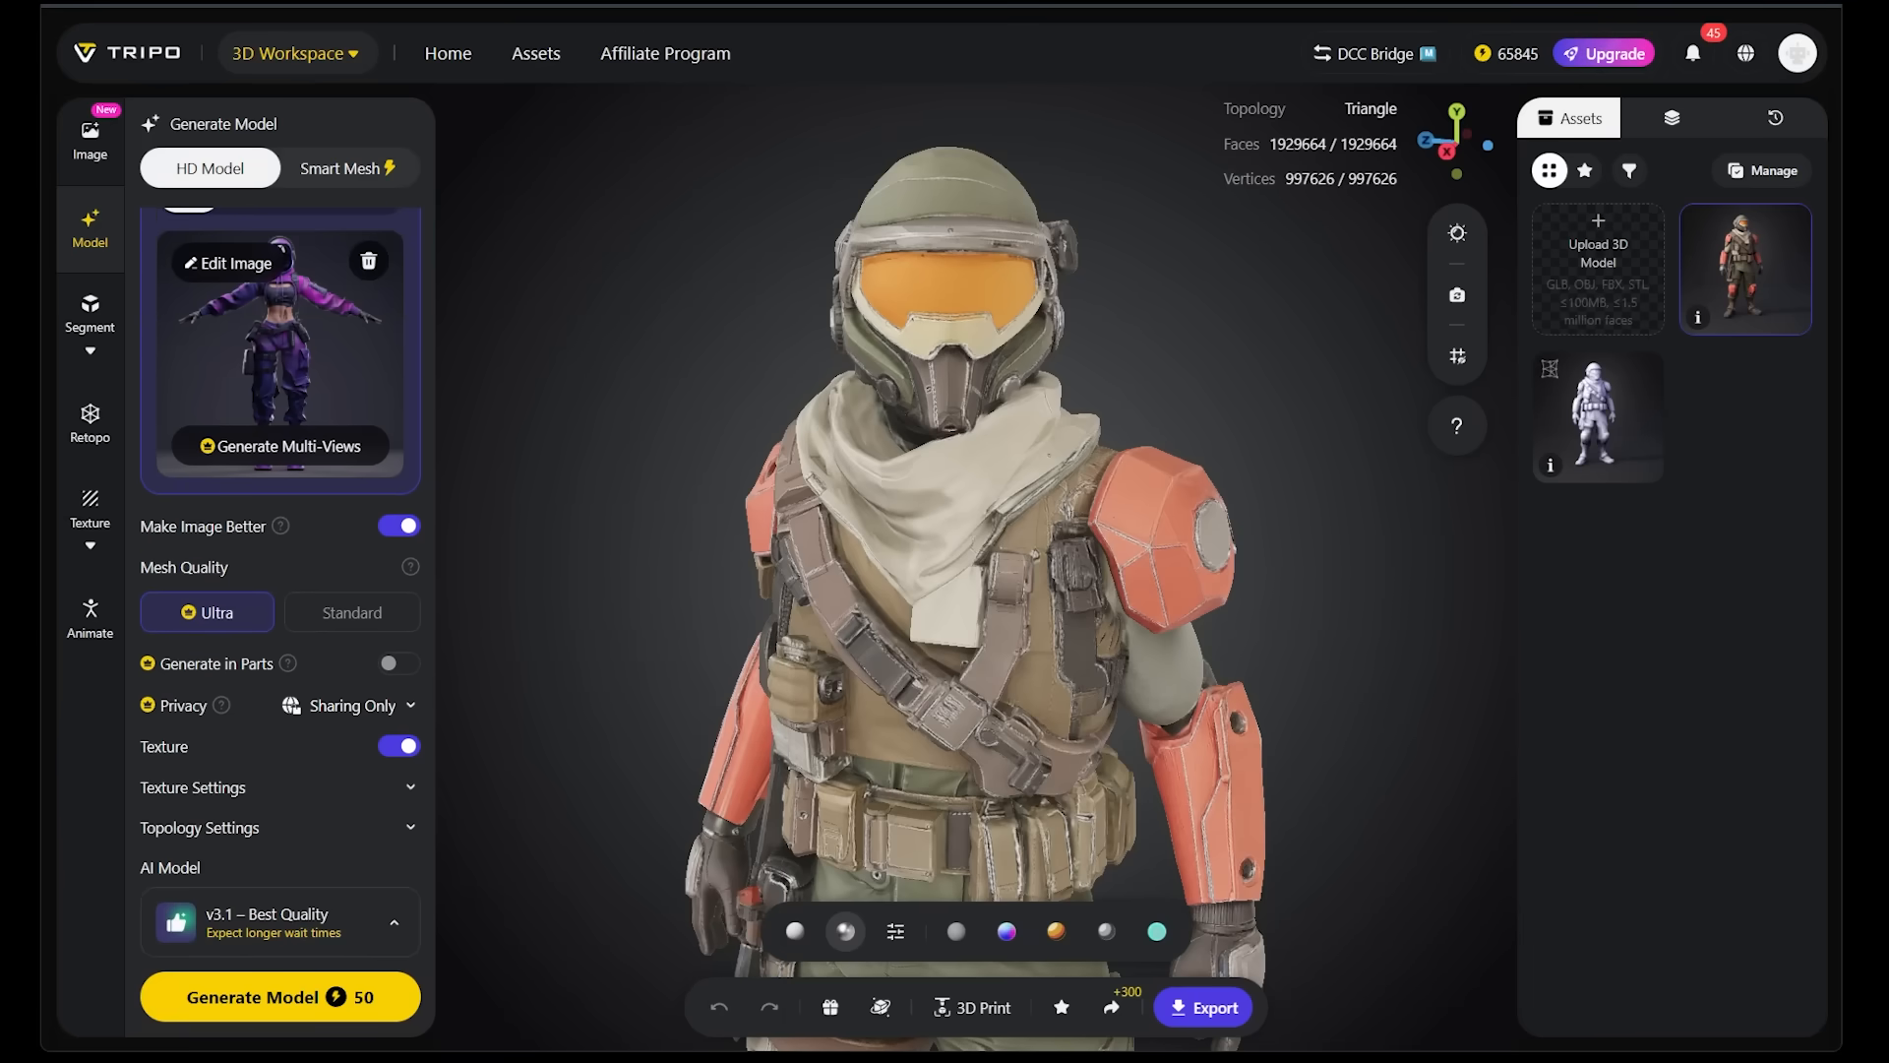
Generate the purple character's HD model with Ultra mesh quality and v3.1 – Best Quality, and inspect its back and front
mouse_move(301, 919)
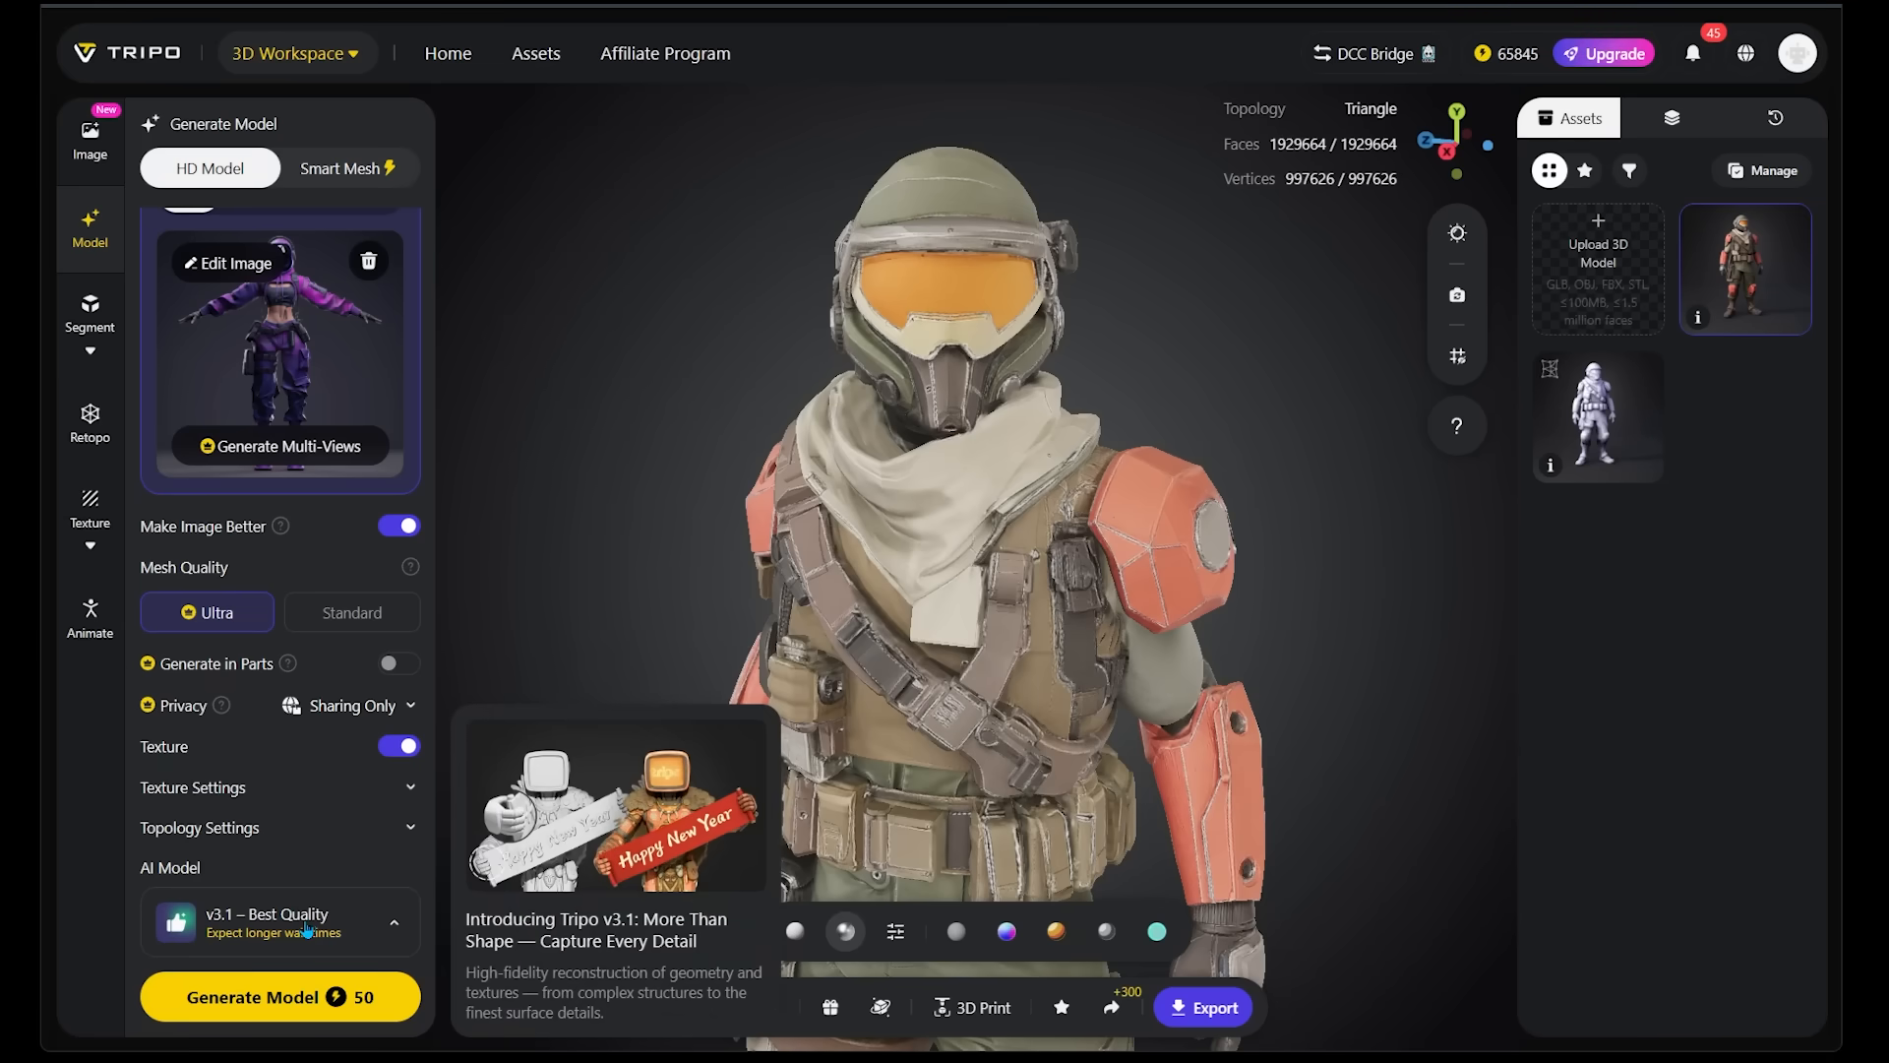
left_click(280, 996)
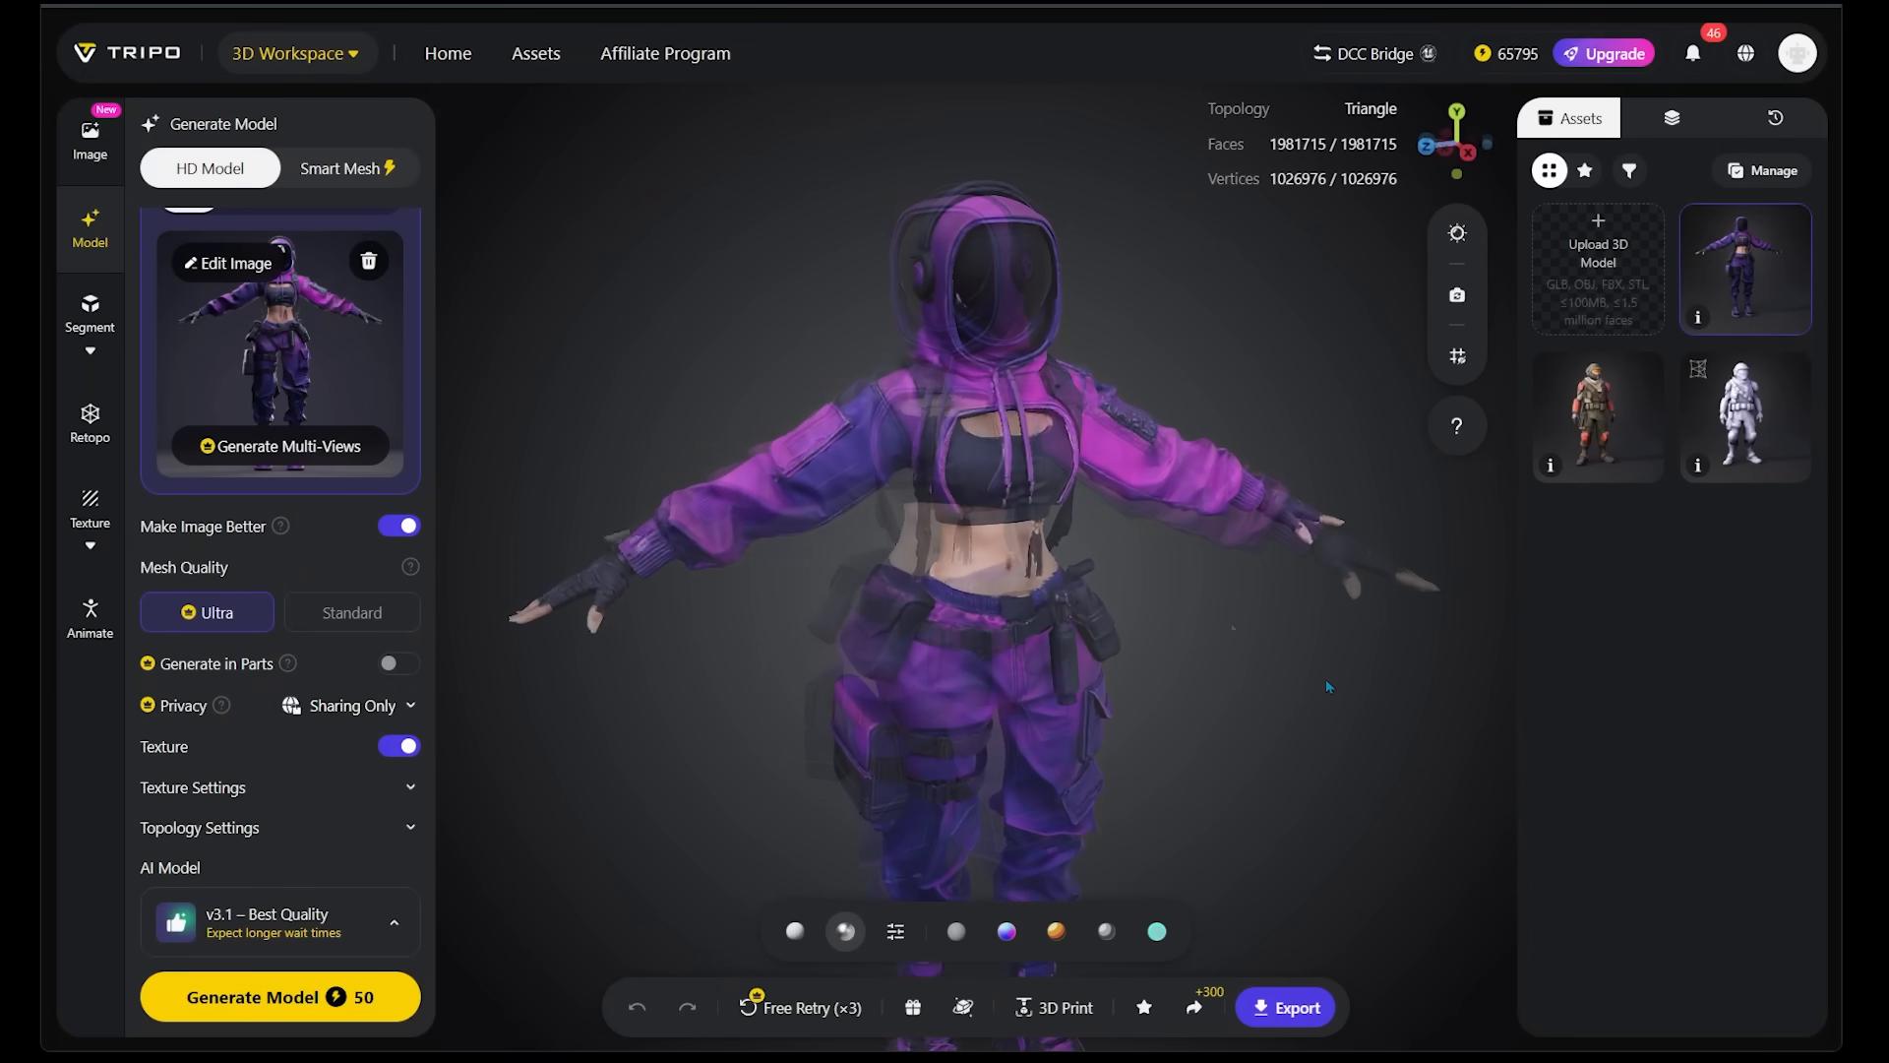
left_click_drag(1323, 685, 930, 629)
scroll(986, 633, "down", 4)
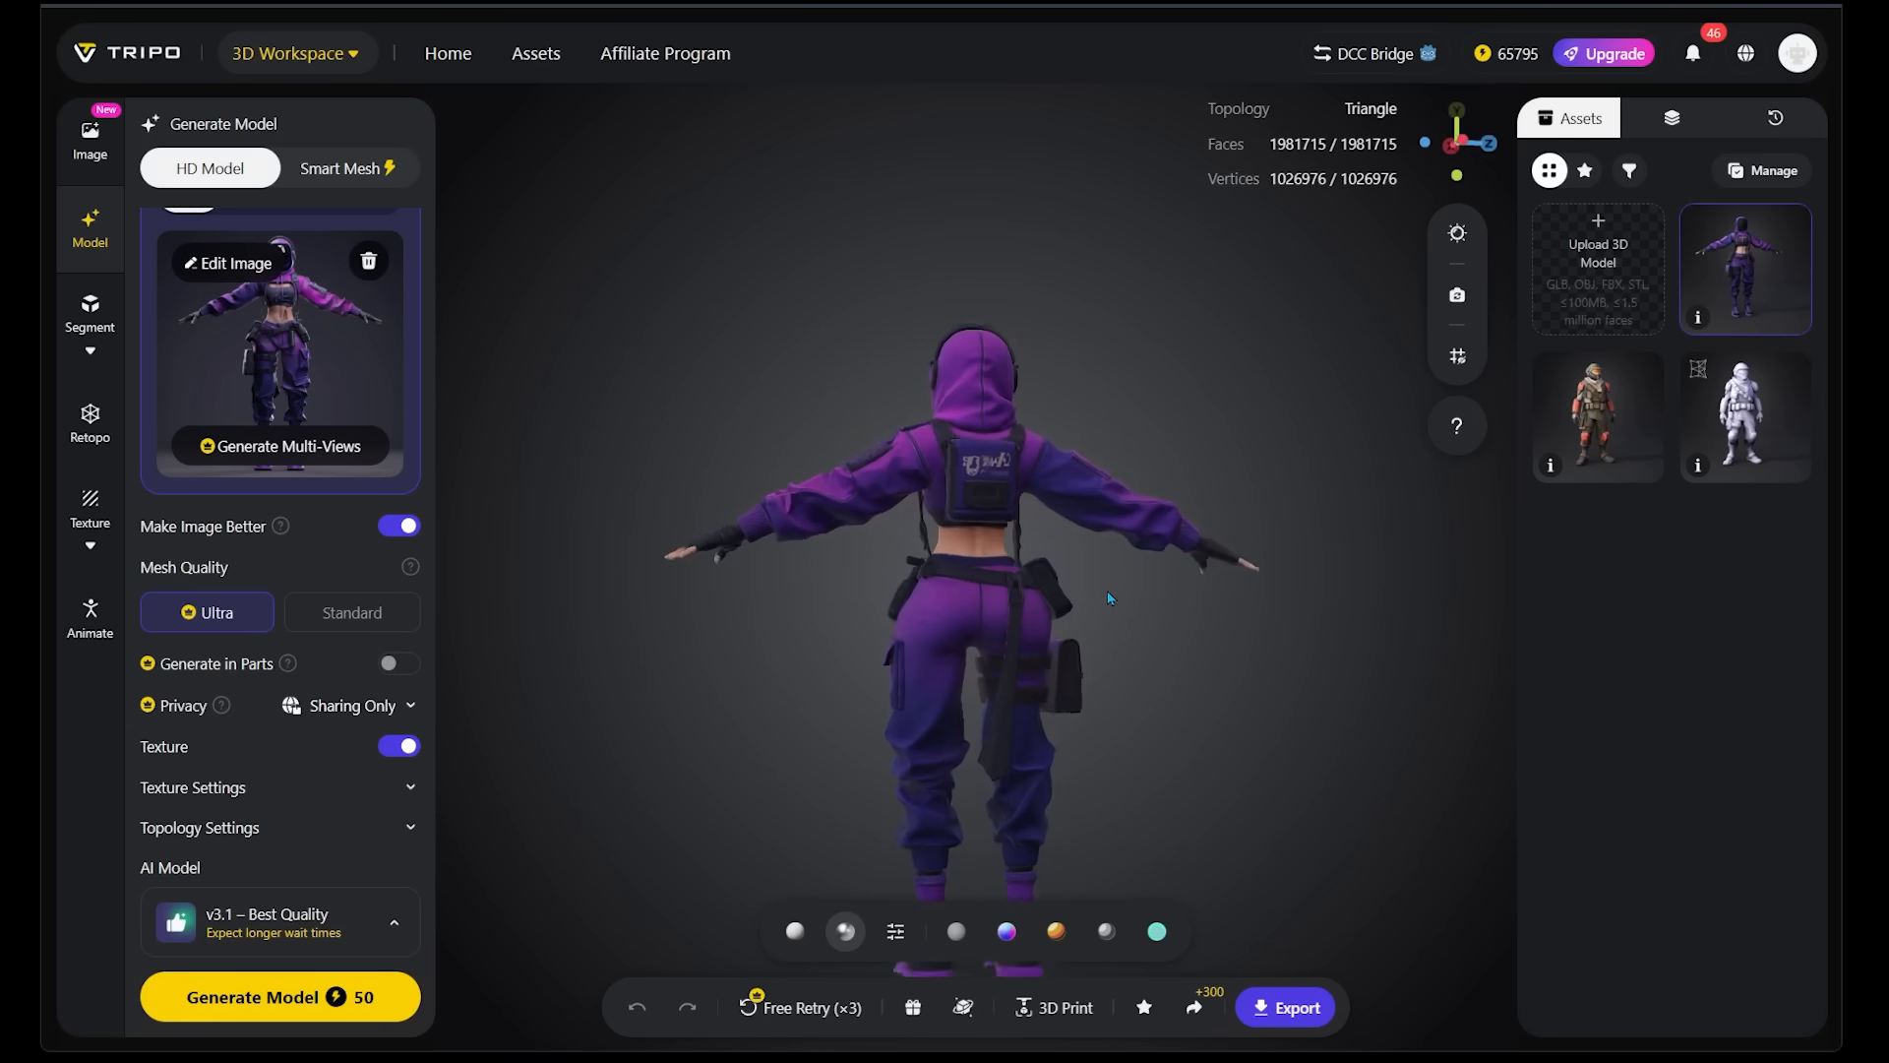
left_click_drag(1094, 653, 974, 657)
left_click_drag(1223, 621, 984, 591)
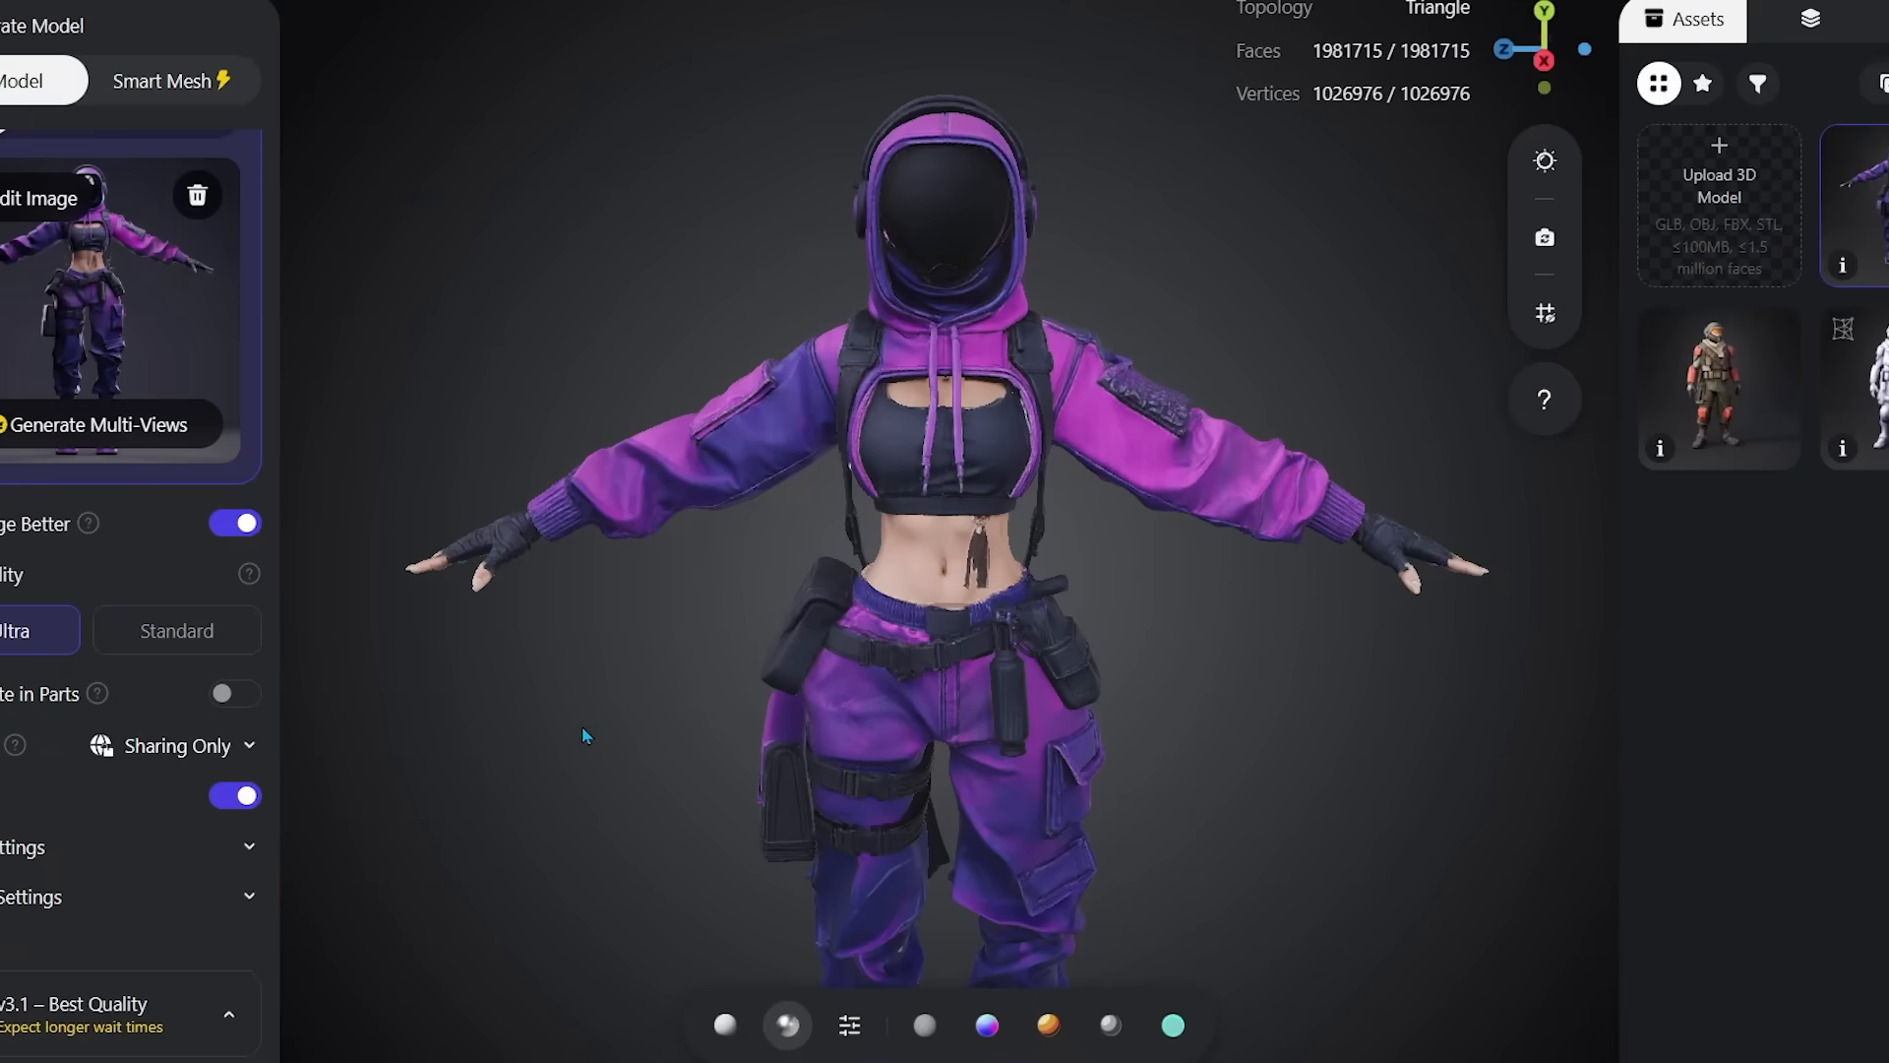
Inspect the purple character from several angles in the untextured, textured, normal-color, outlined cartoon, hatched sketch and translucent teal display modes
left_click(722, 1028)
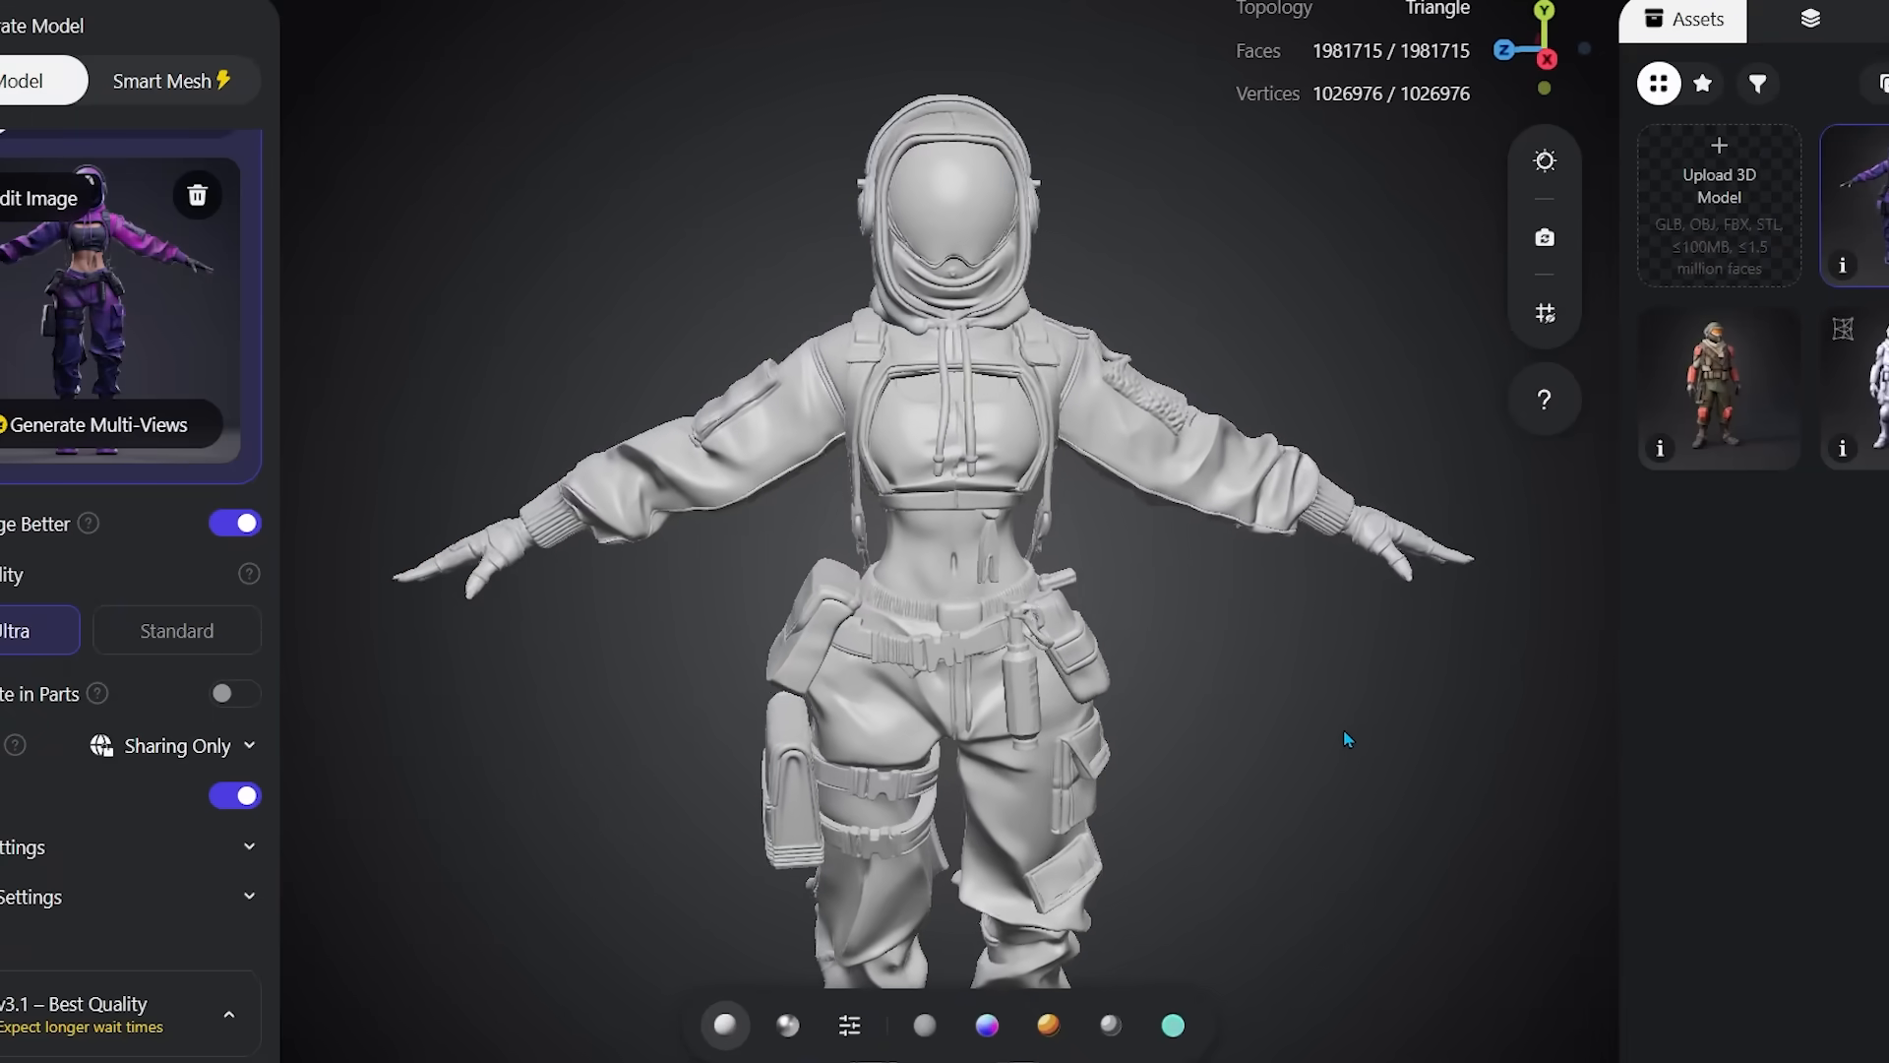
left_click_drag(1343, 729, 1218, 726)
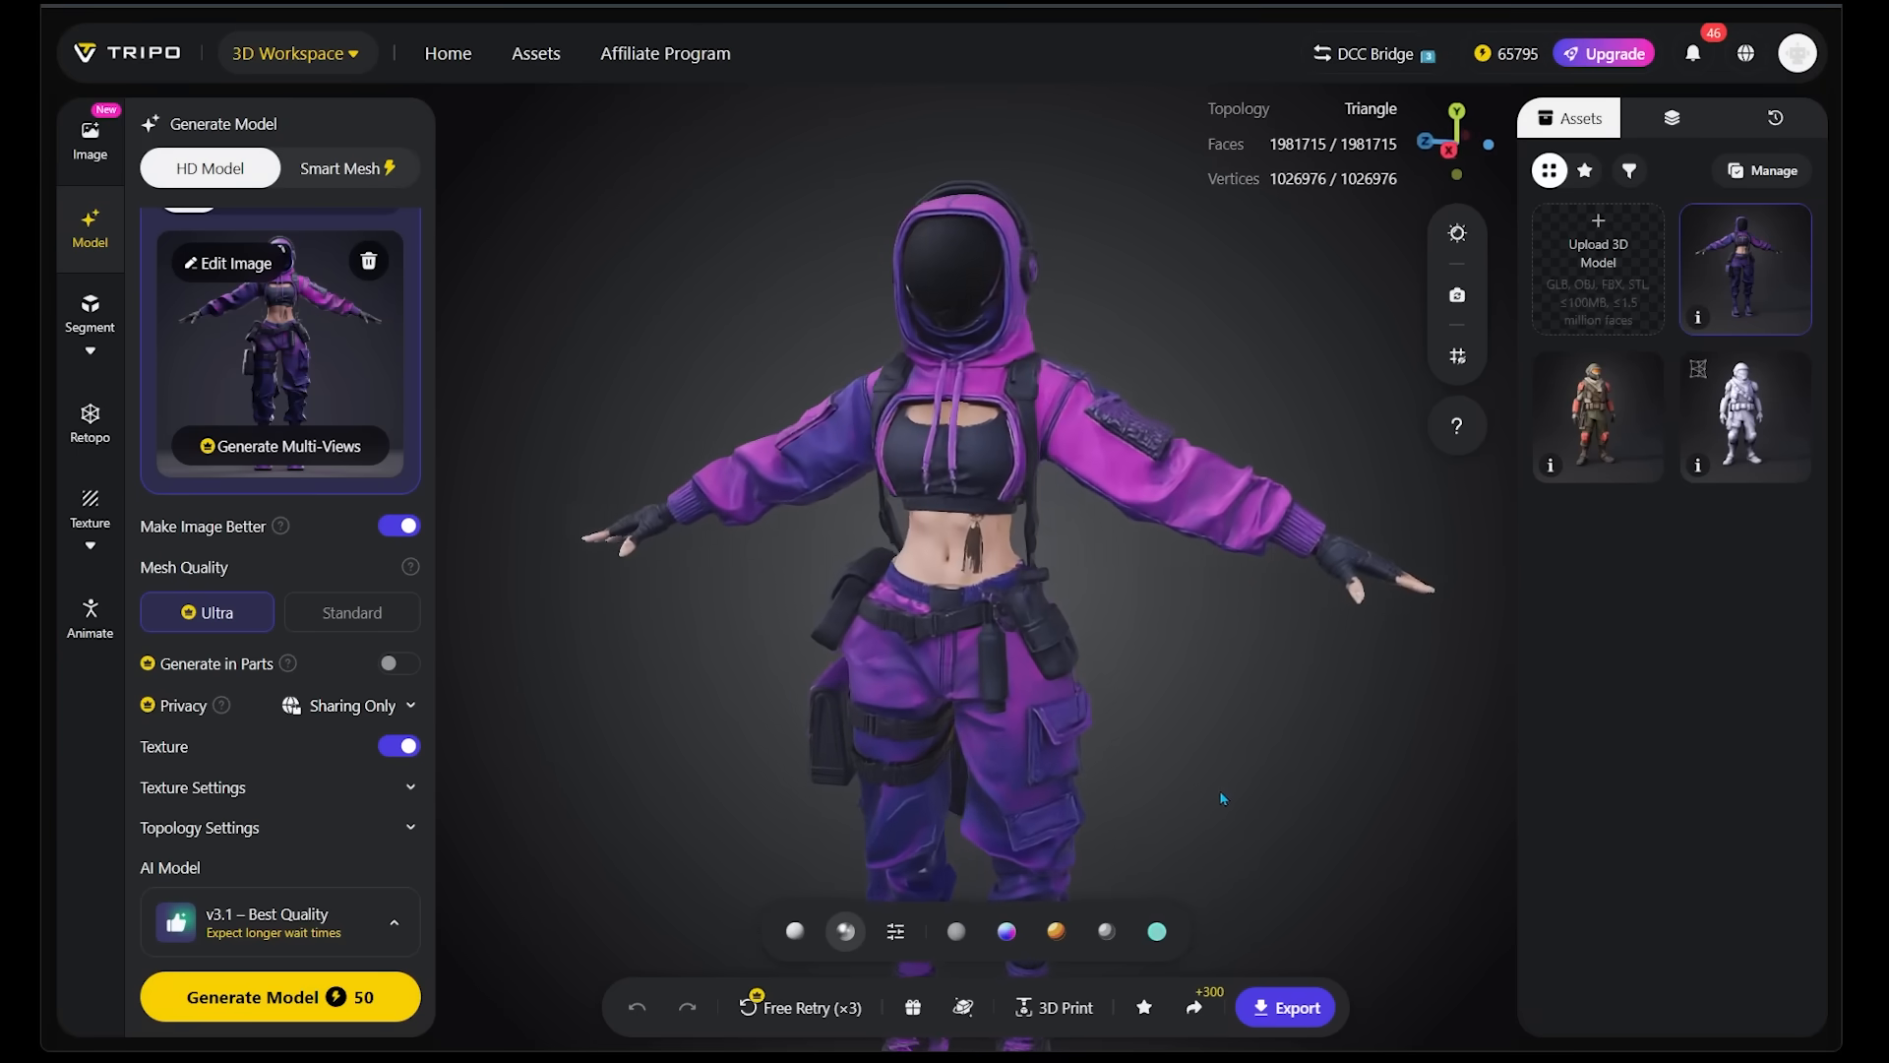
mouse_move(1220, 792)
left_mouse_down()
mouse_move(1293, 793)
mouse_move(1265, 790)
left_mouse_up()
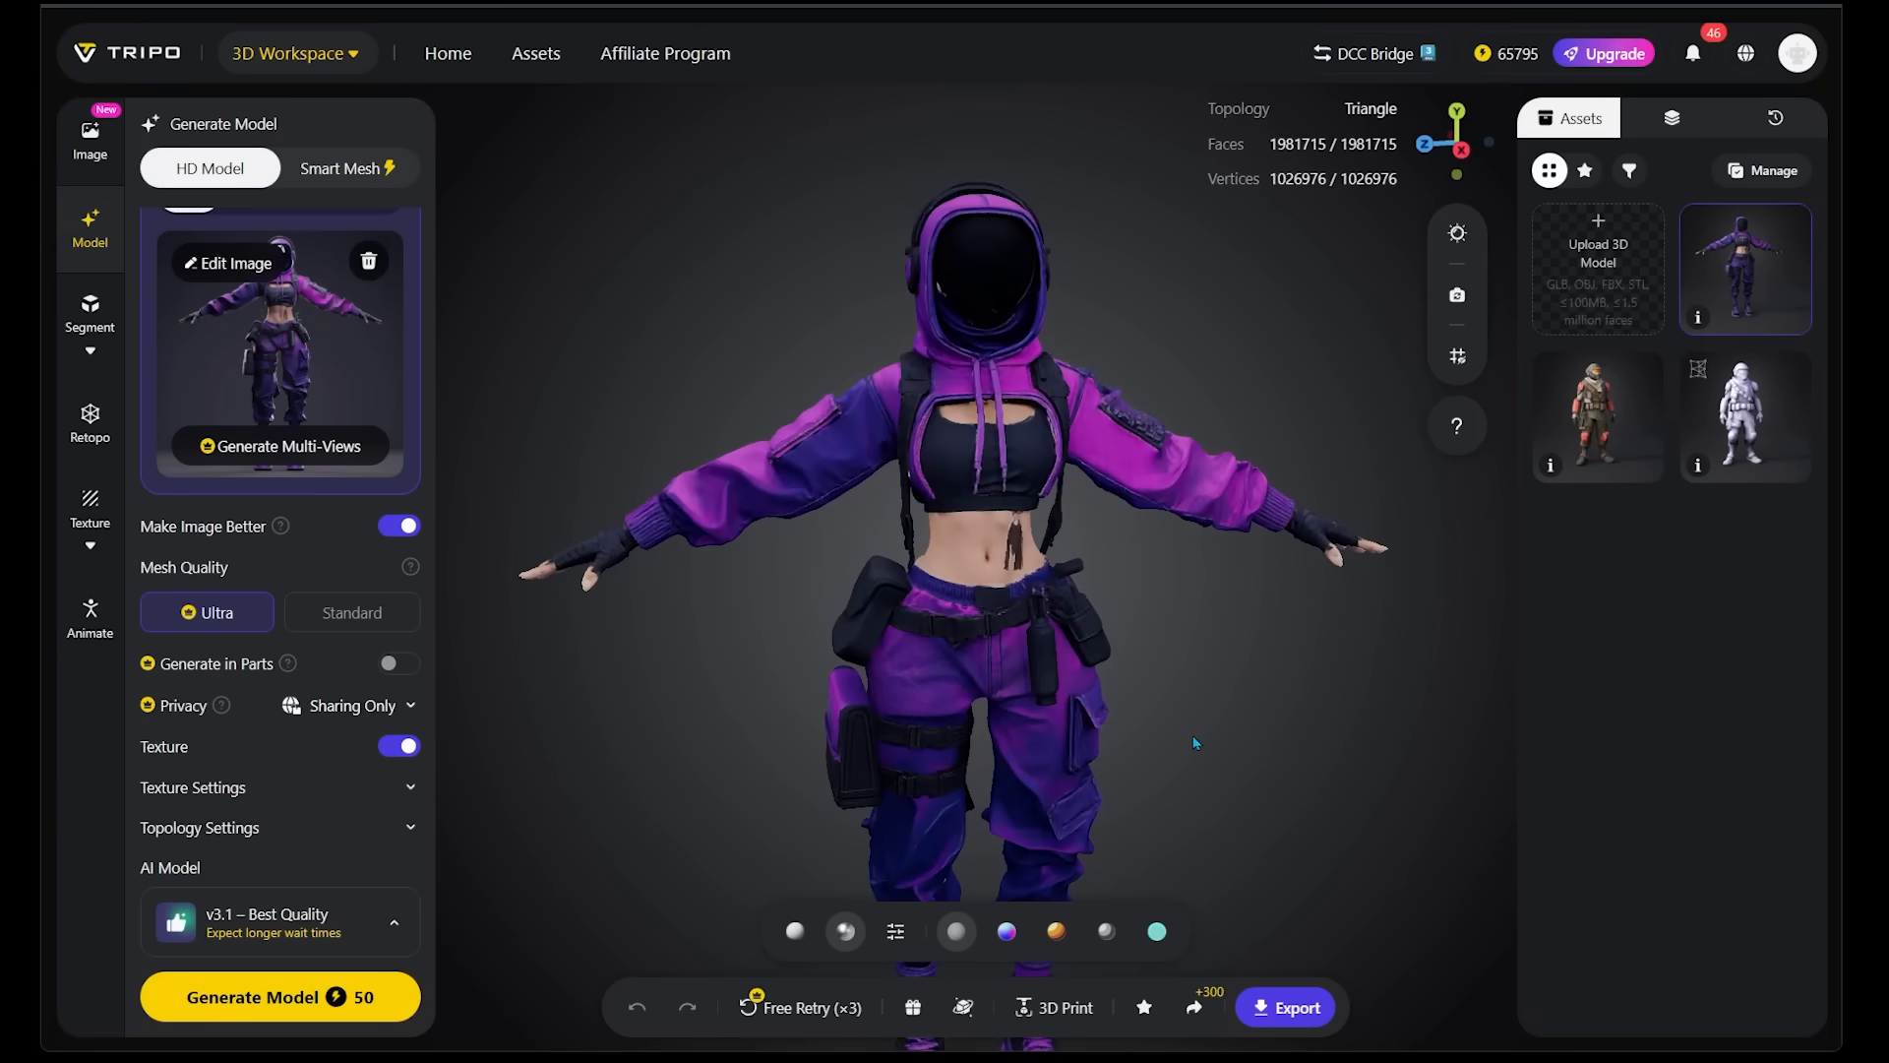
mouse_move(1193, 736)
left_mouse_down()
mouse_move(1247, 732)
mouse_move(1127, 734)
left_mouse_up()
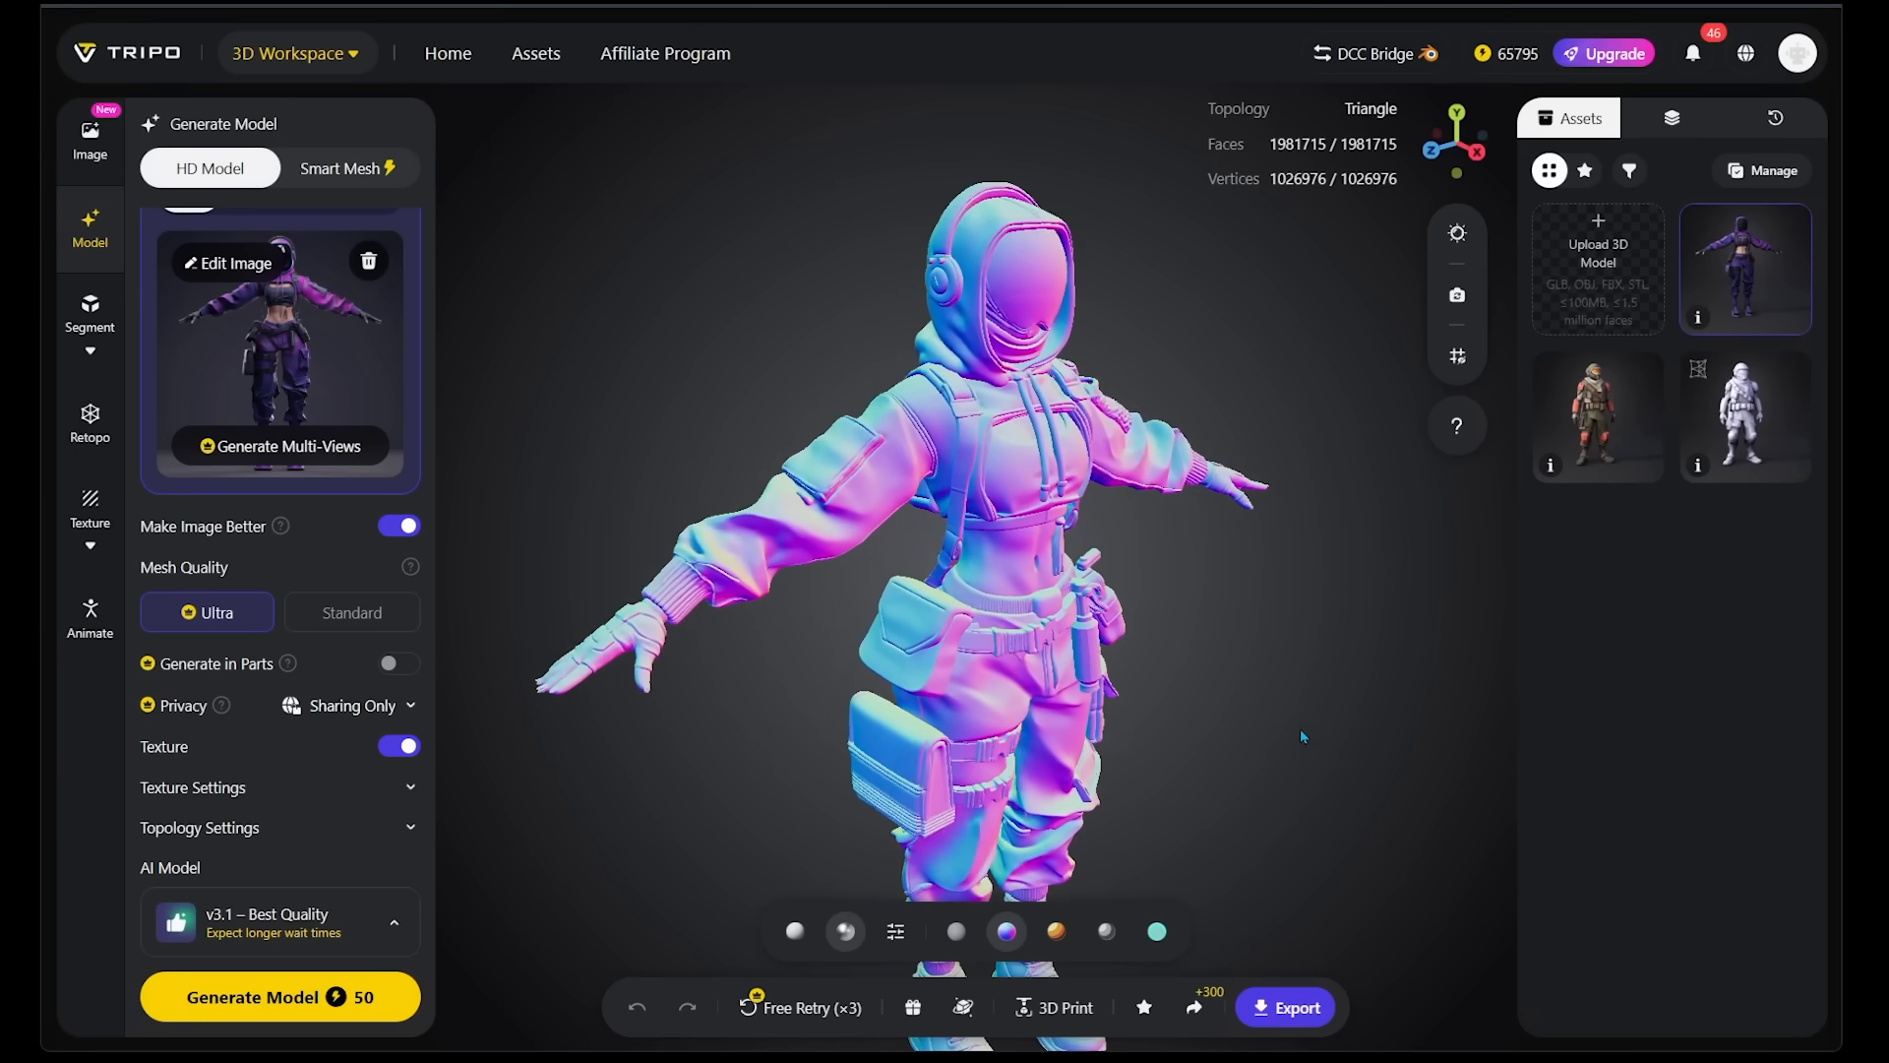
mouse_move(1301, 732)
left_mouse_down()
mouse_move(1155, 734)
mouse_move(1212, 729)
left_mouse_up()
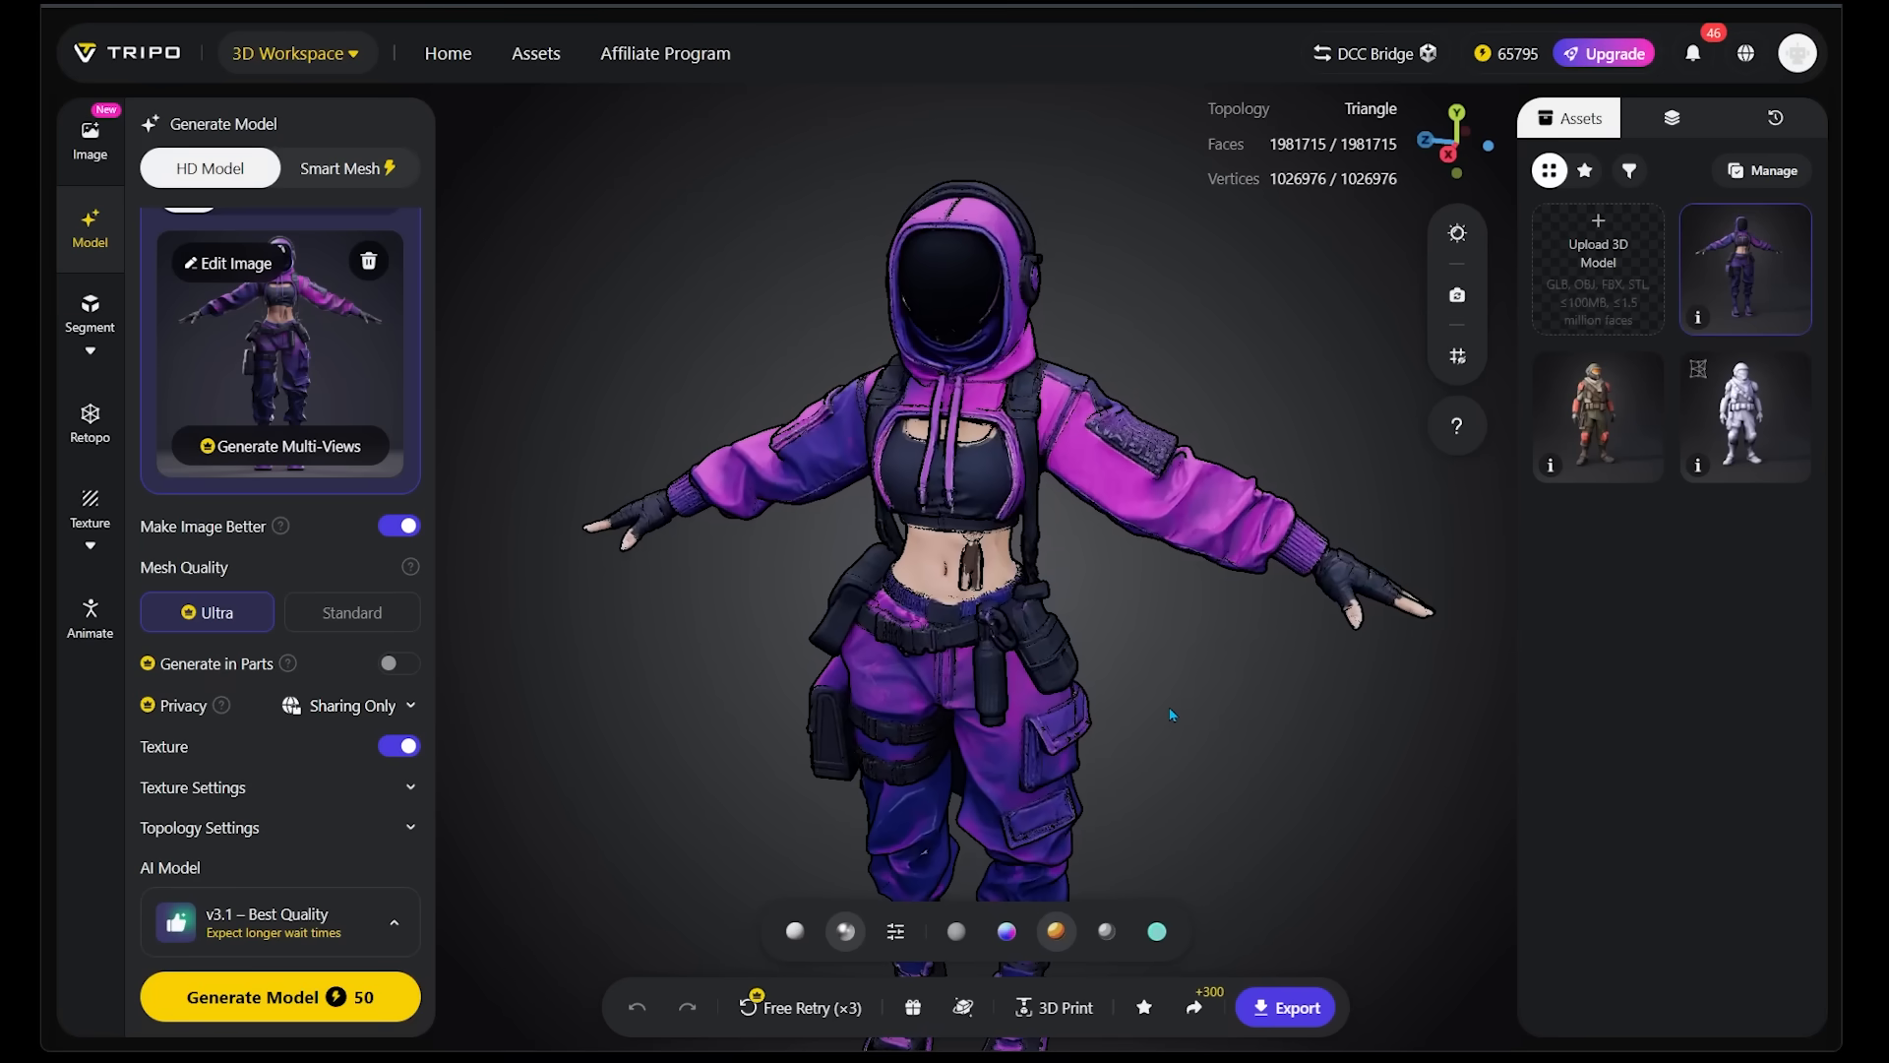
mouse_move(1205, 700)
left_mouse_down()
mouse_move(1112, 696)
mouse_move(1218, 671)
left_mouse_up()
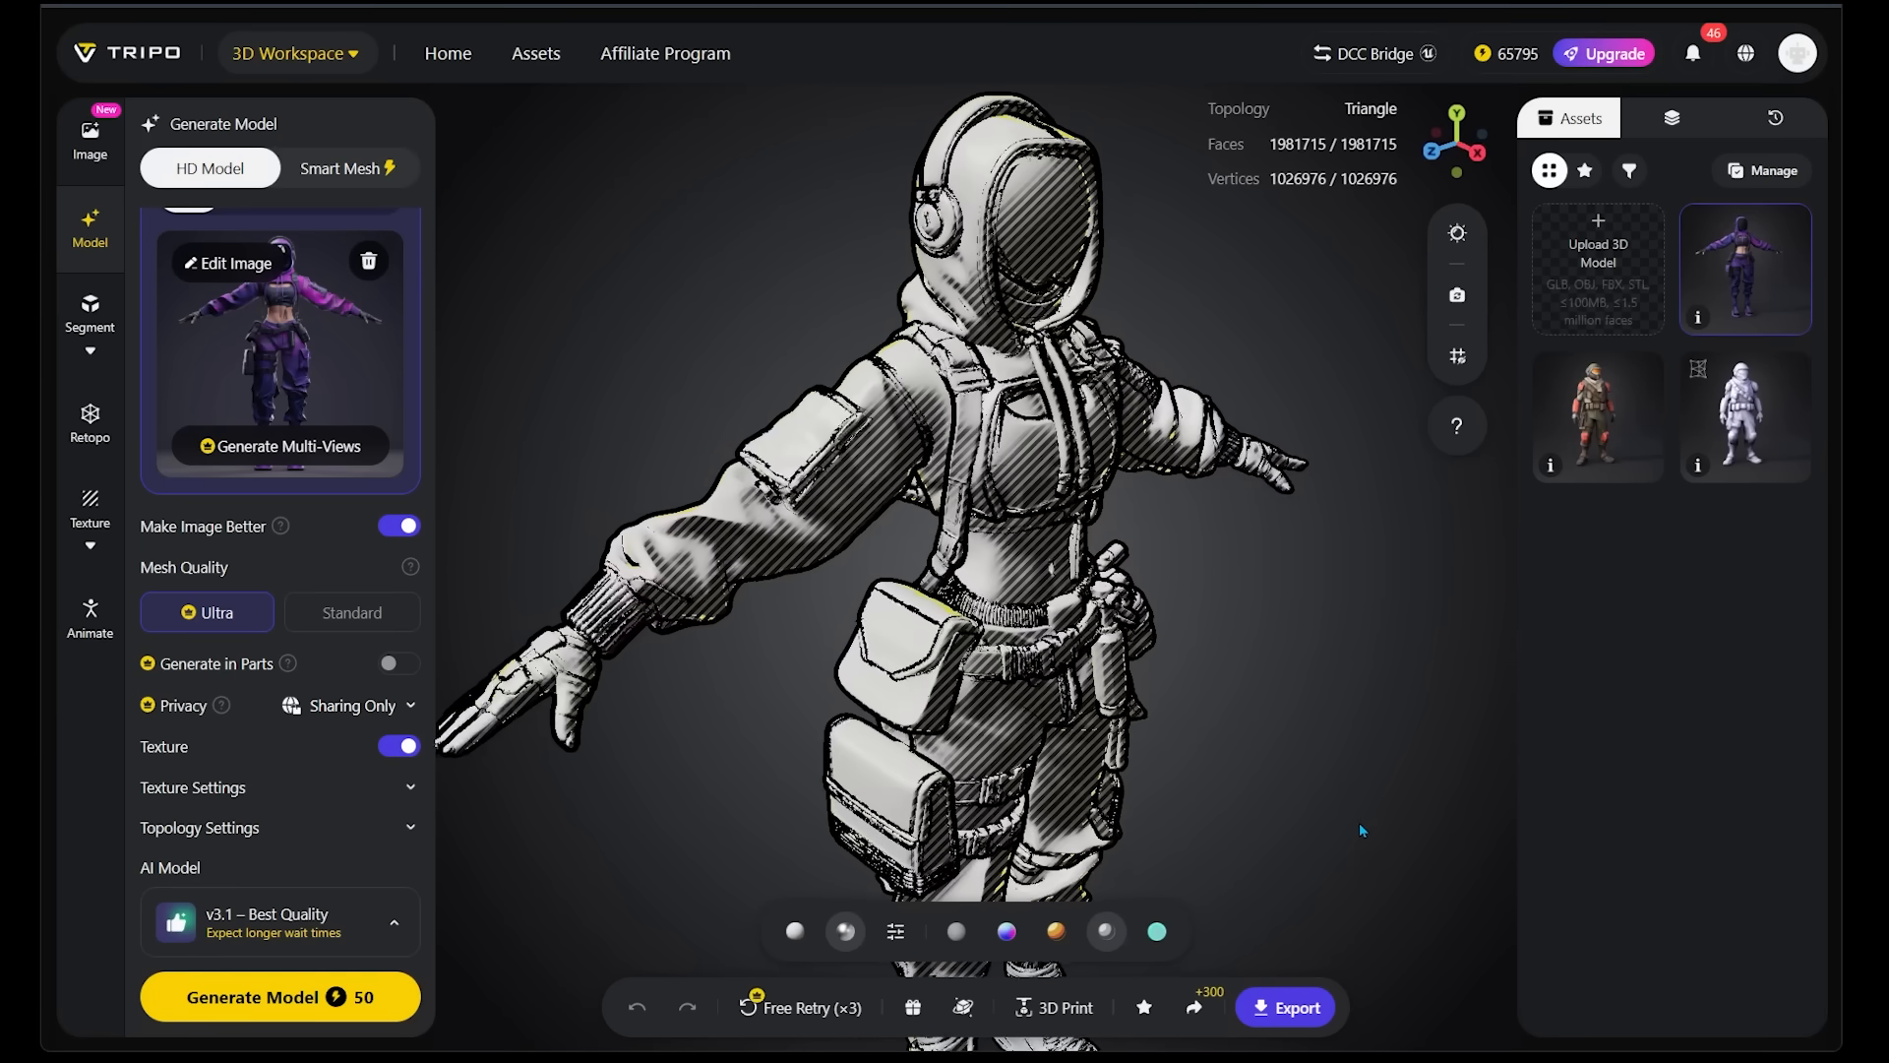
left_click_drag(1359, 822, 1189, 811)
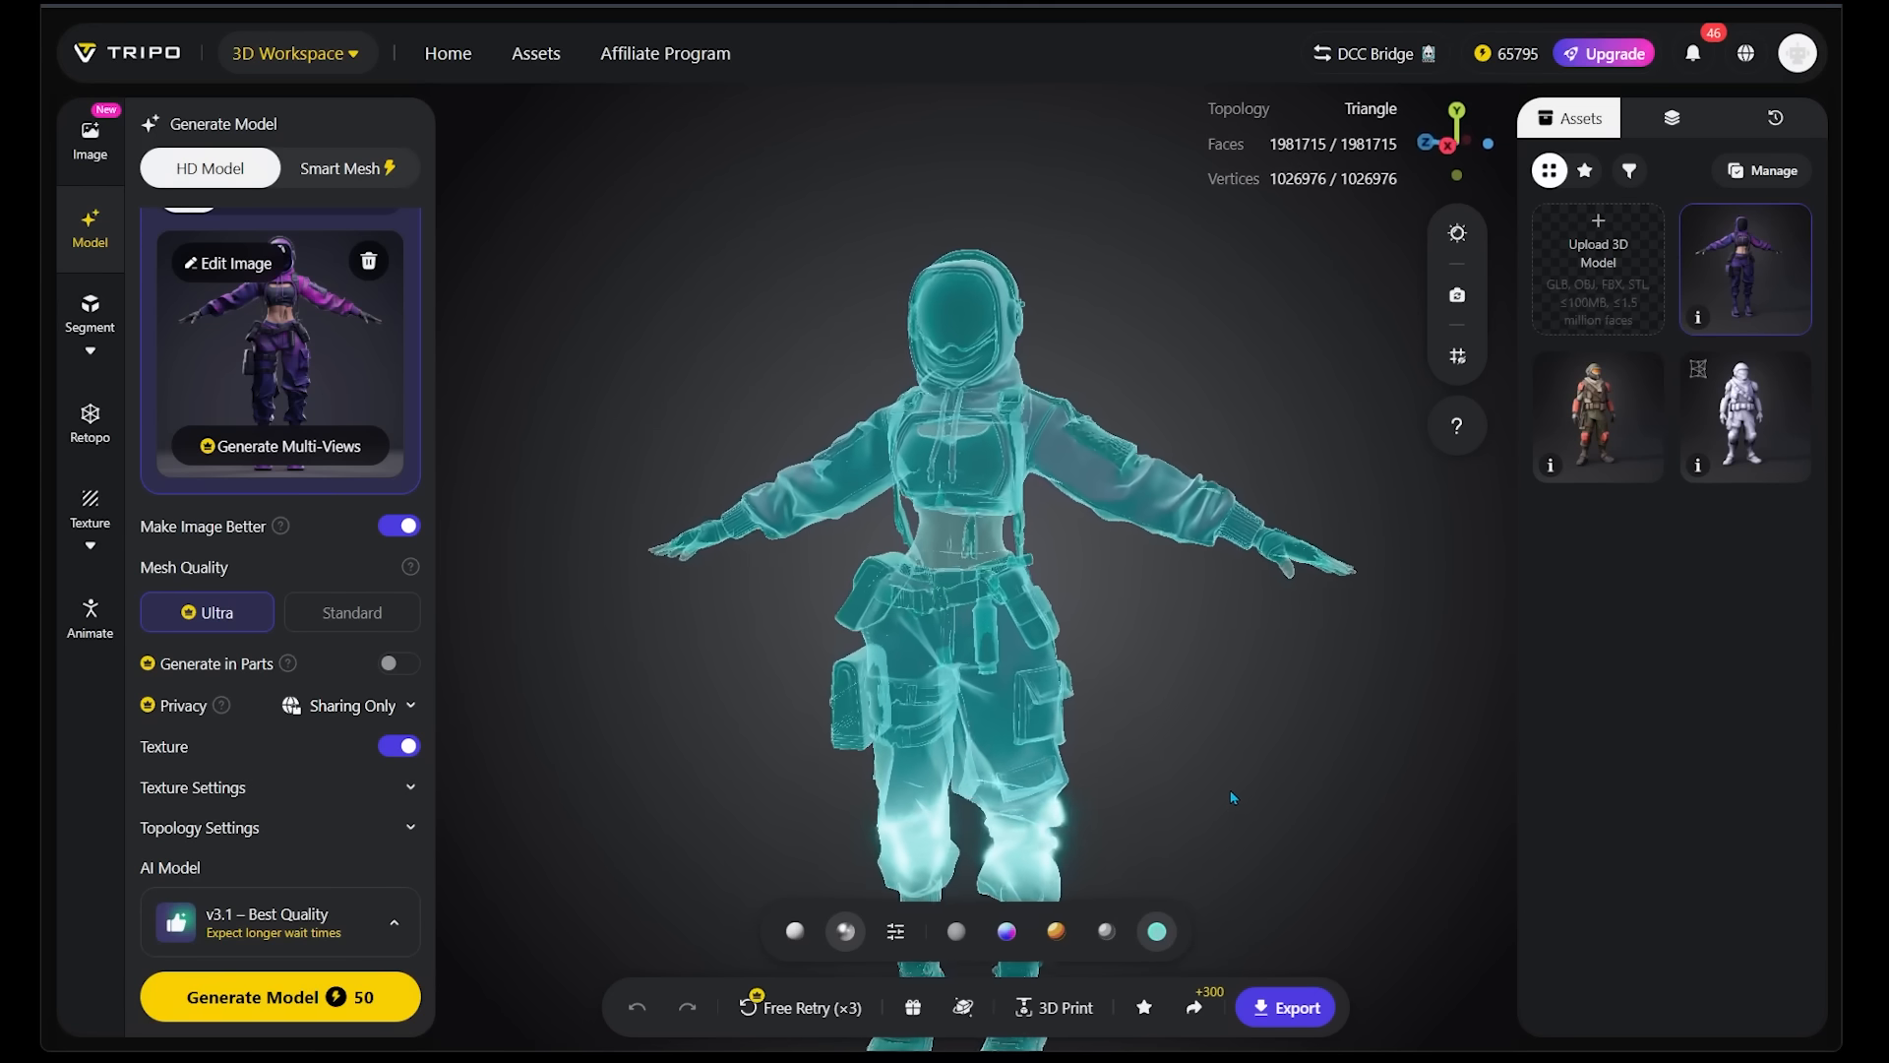
left_click_drag(1196, 812, 852, 820)
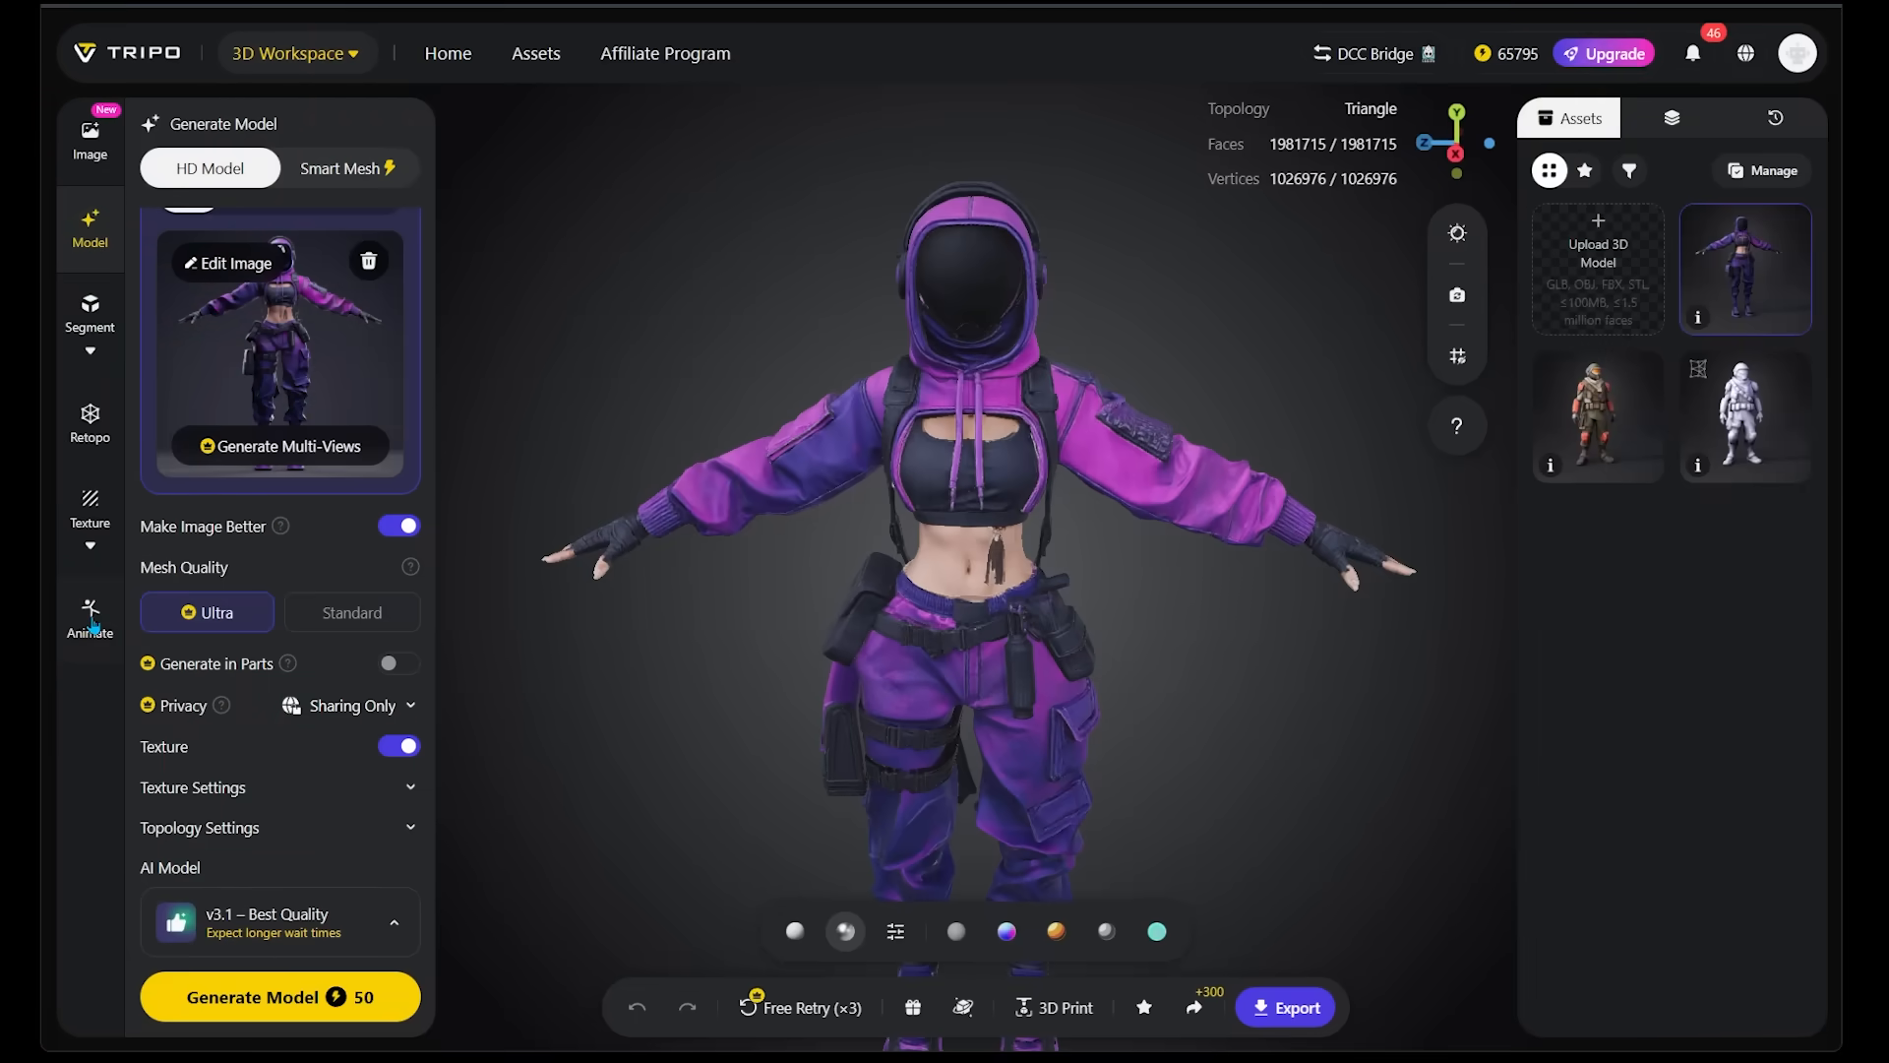
Auto-rig the purple character for animation with the v1.0 - Good for Humanoid model
left_click(91, 620)
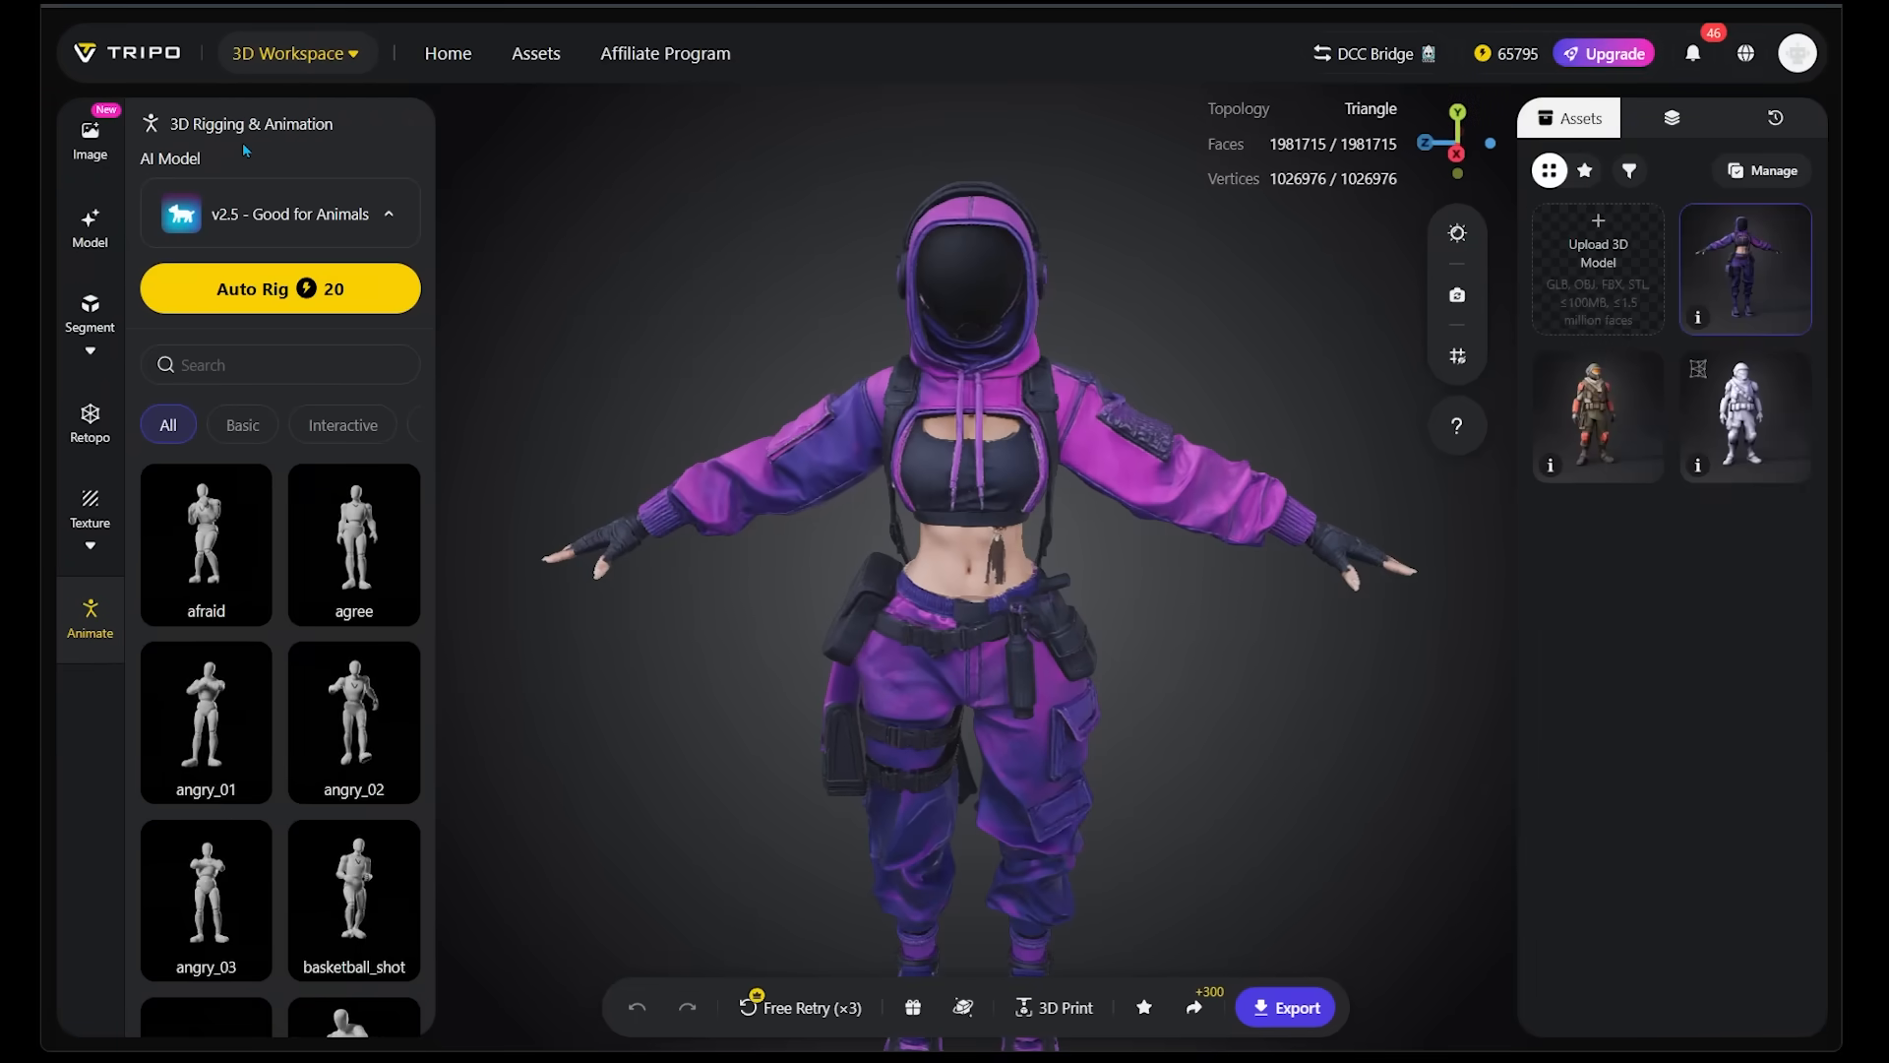
left_click(313, 204)
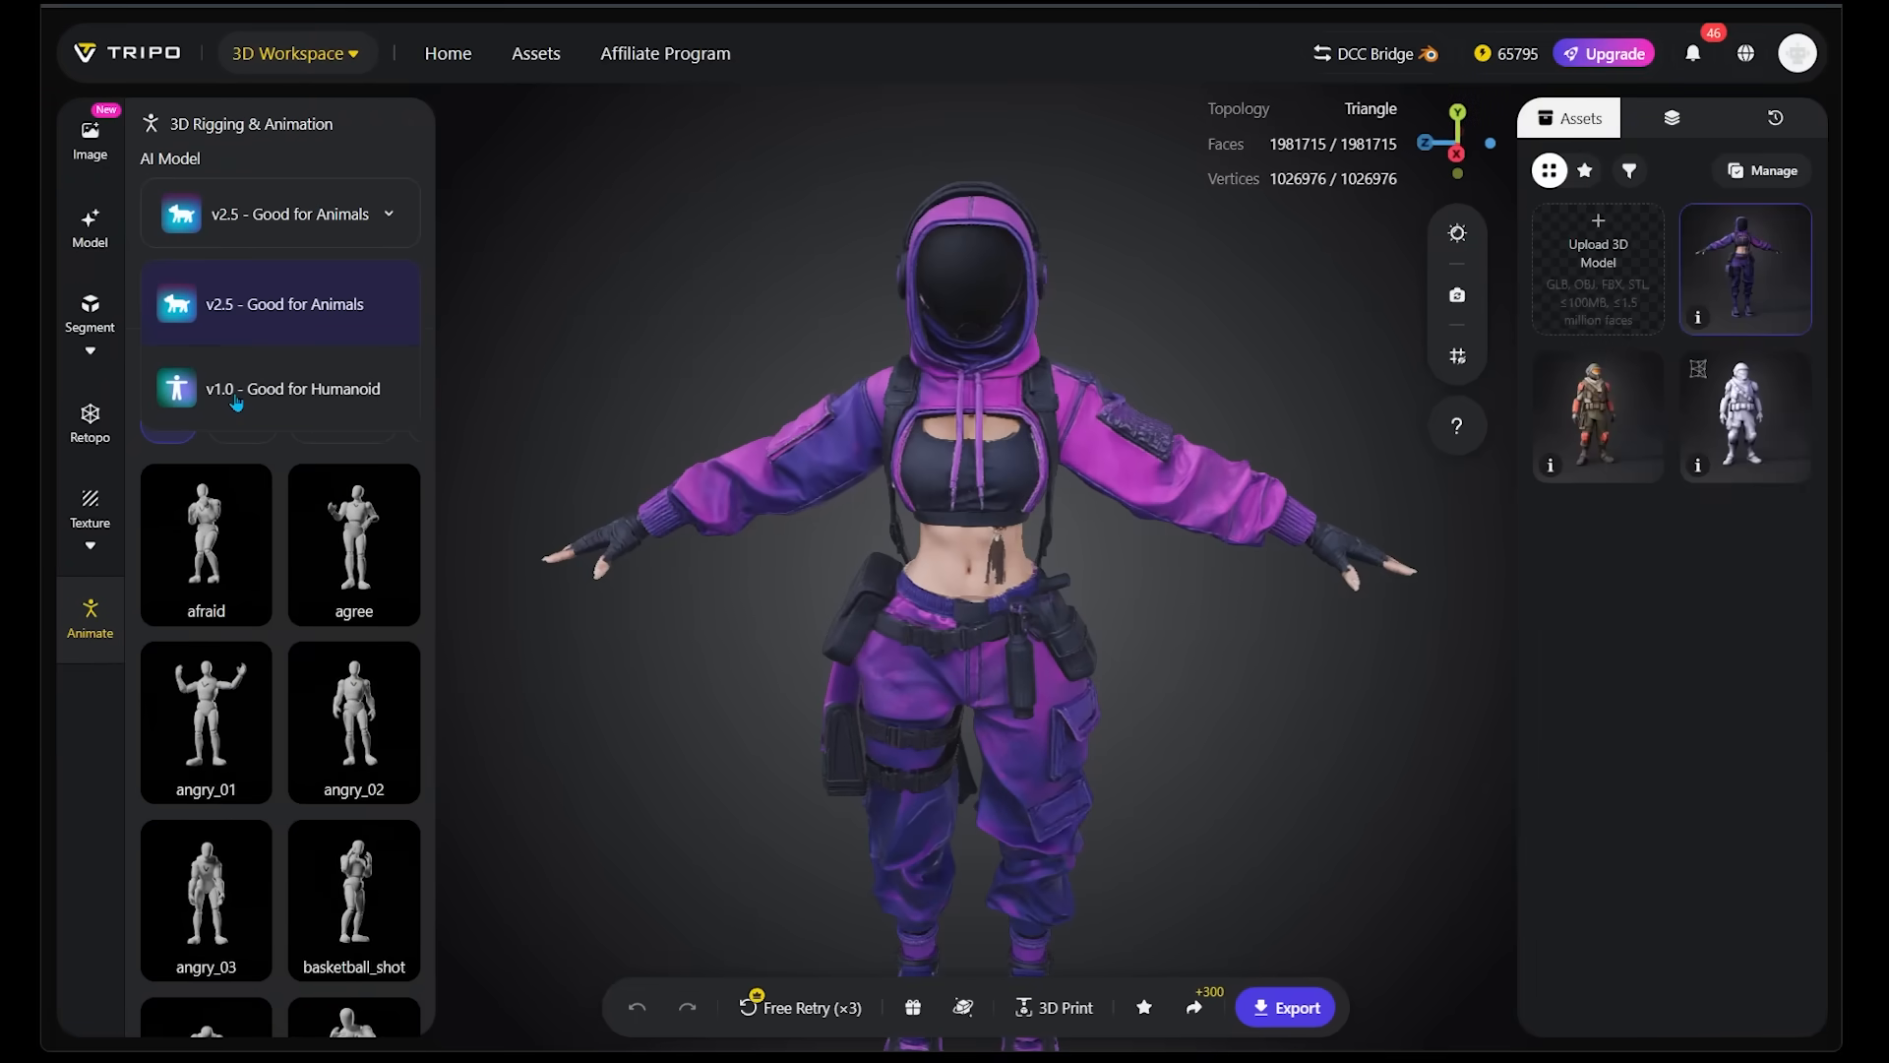
left_click(316, 389)
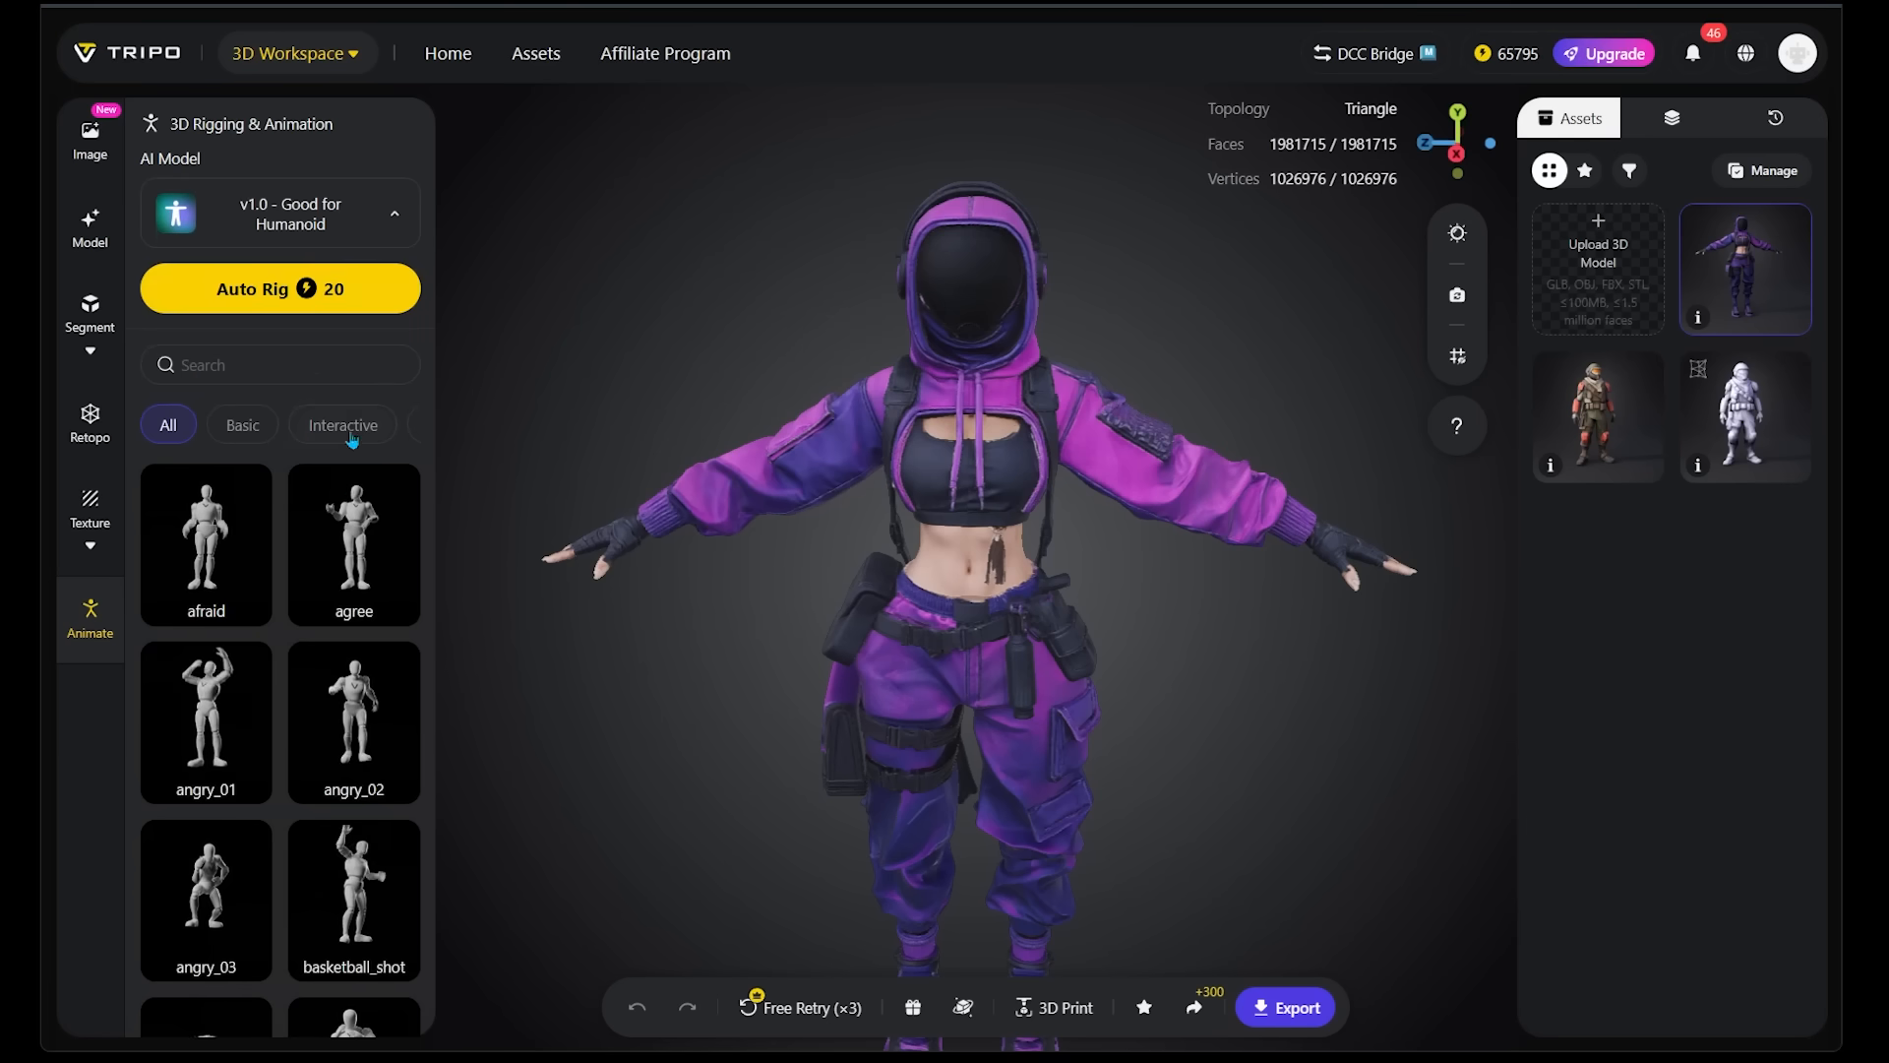
left_click(348, 306)
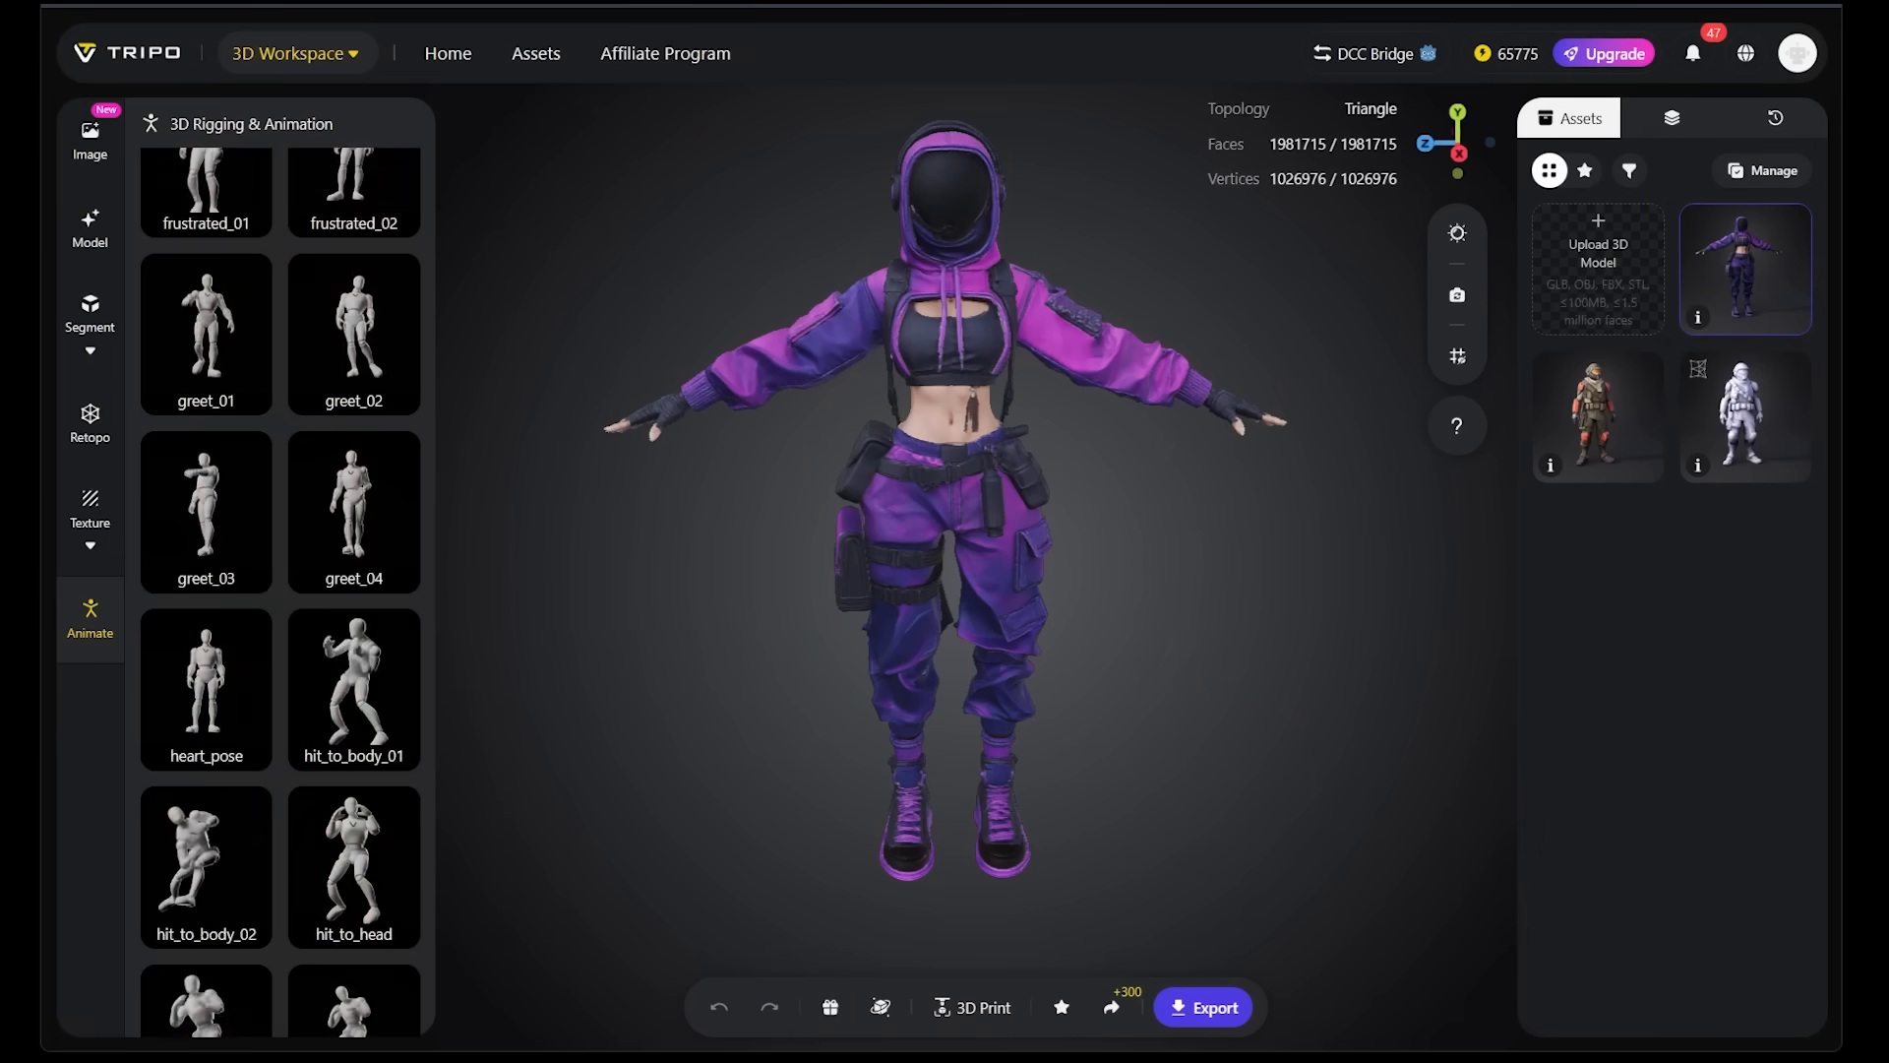
Apply the run animation to the rigged character and view it from another angle, then choose the climb animation
scroll(328, 380, "down", 10)
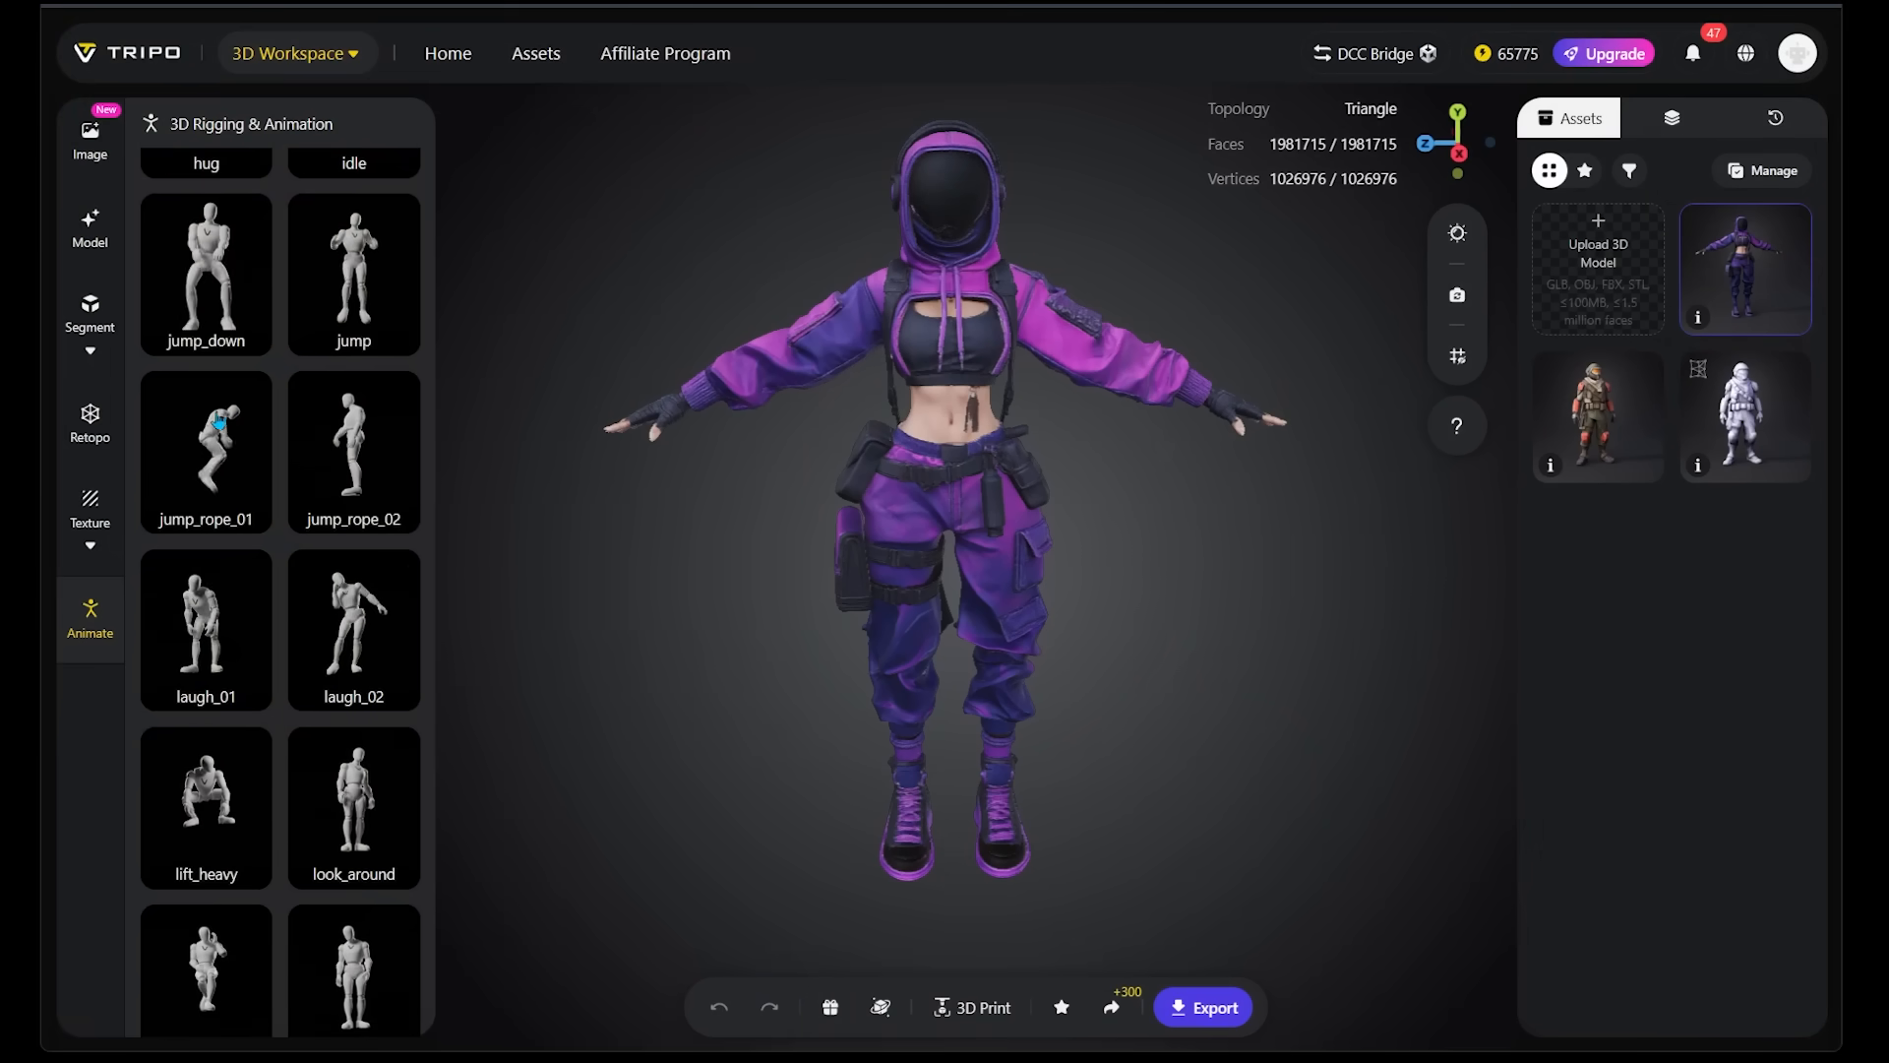
scroll(295, 432, "down", 4)
scroll(223, 553, "down", 3)
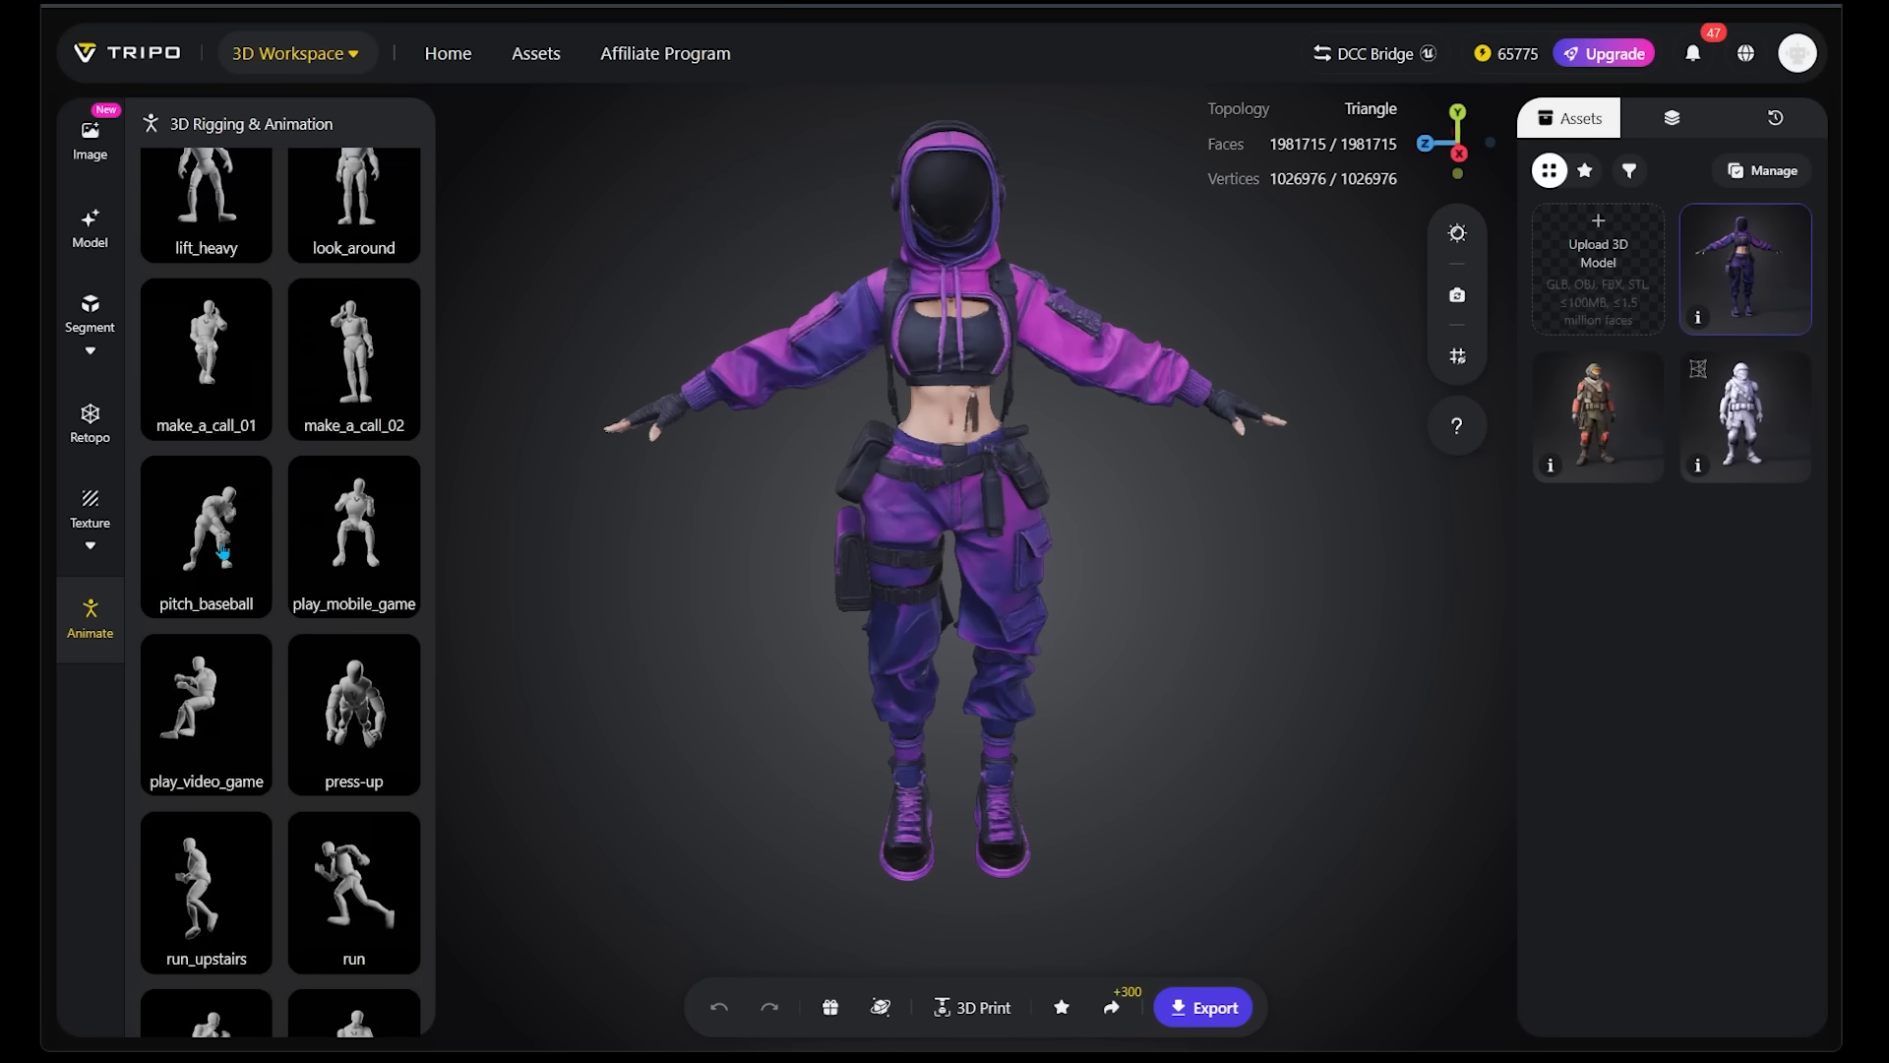
scroll(223, 551, "down", 6)
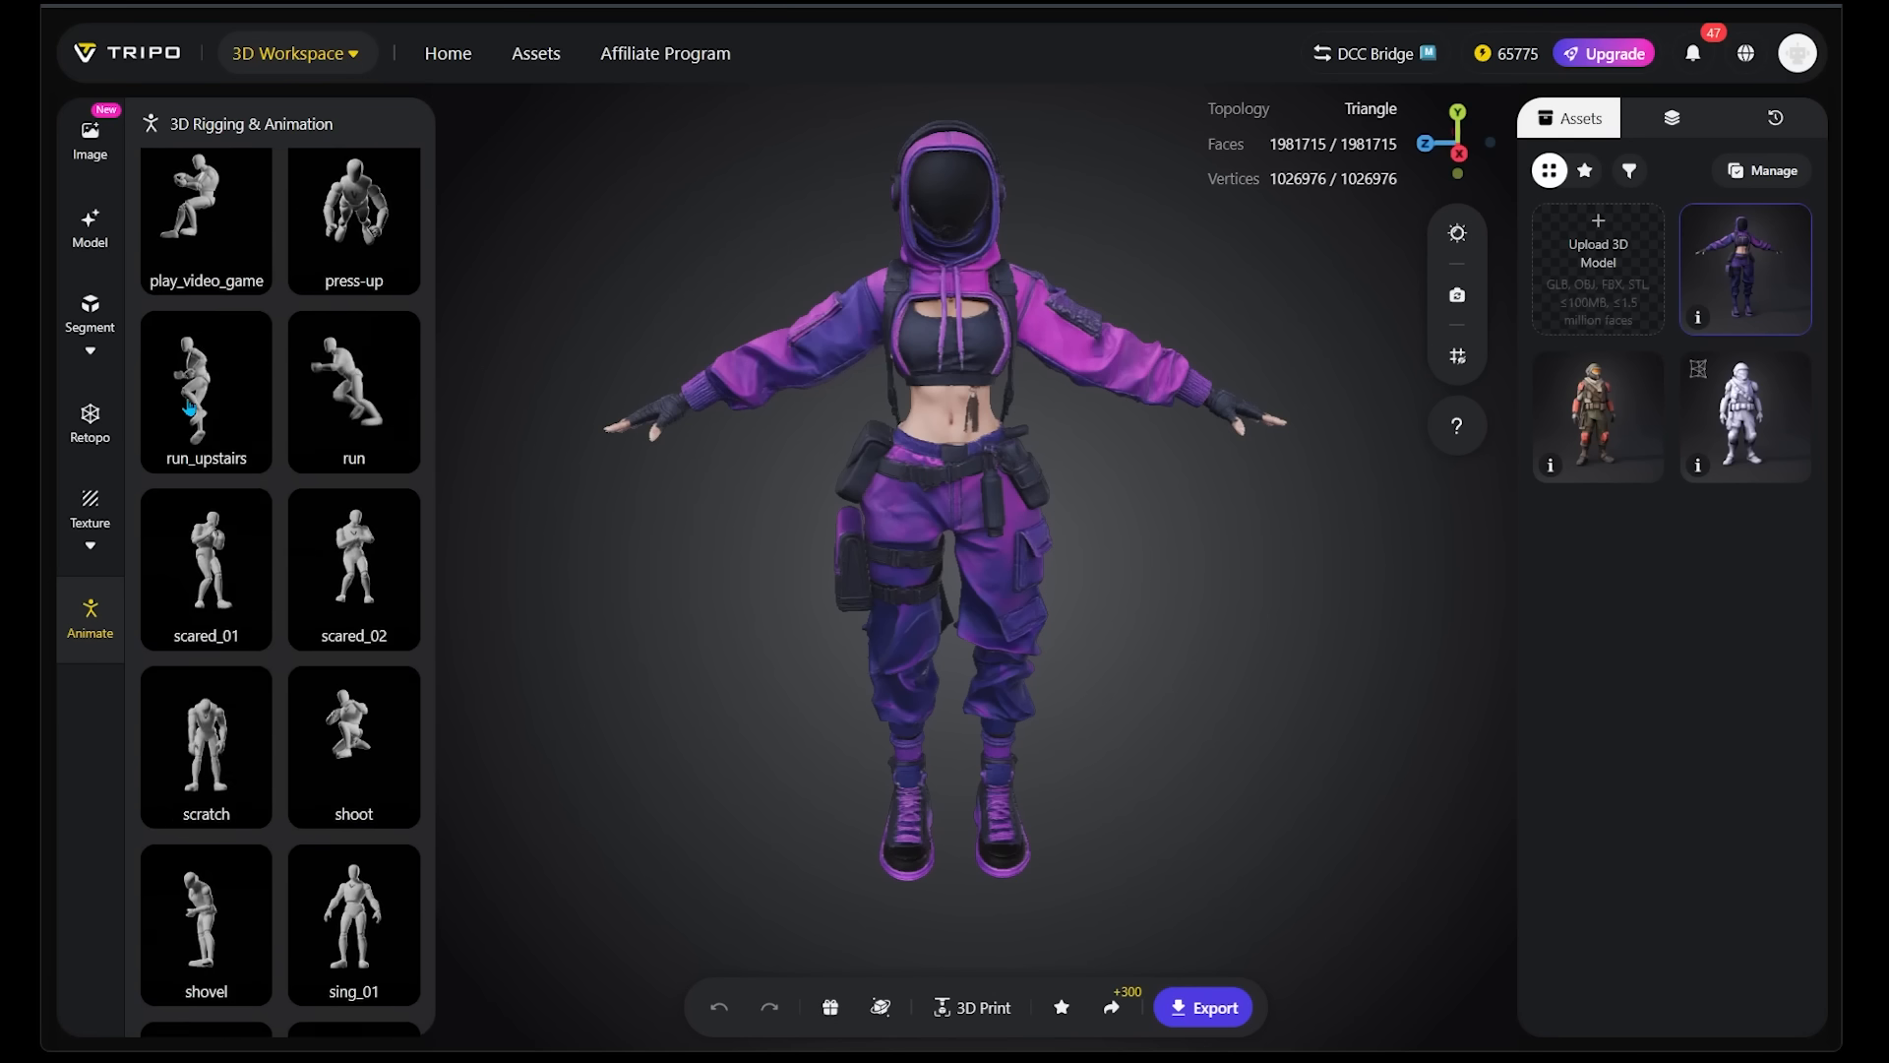
scroll(190, 412, "up", 2)
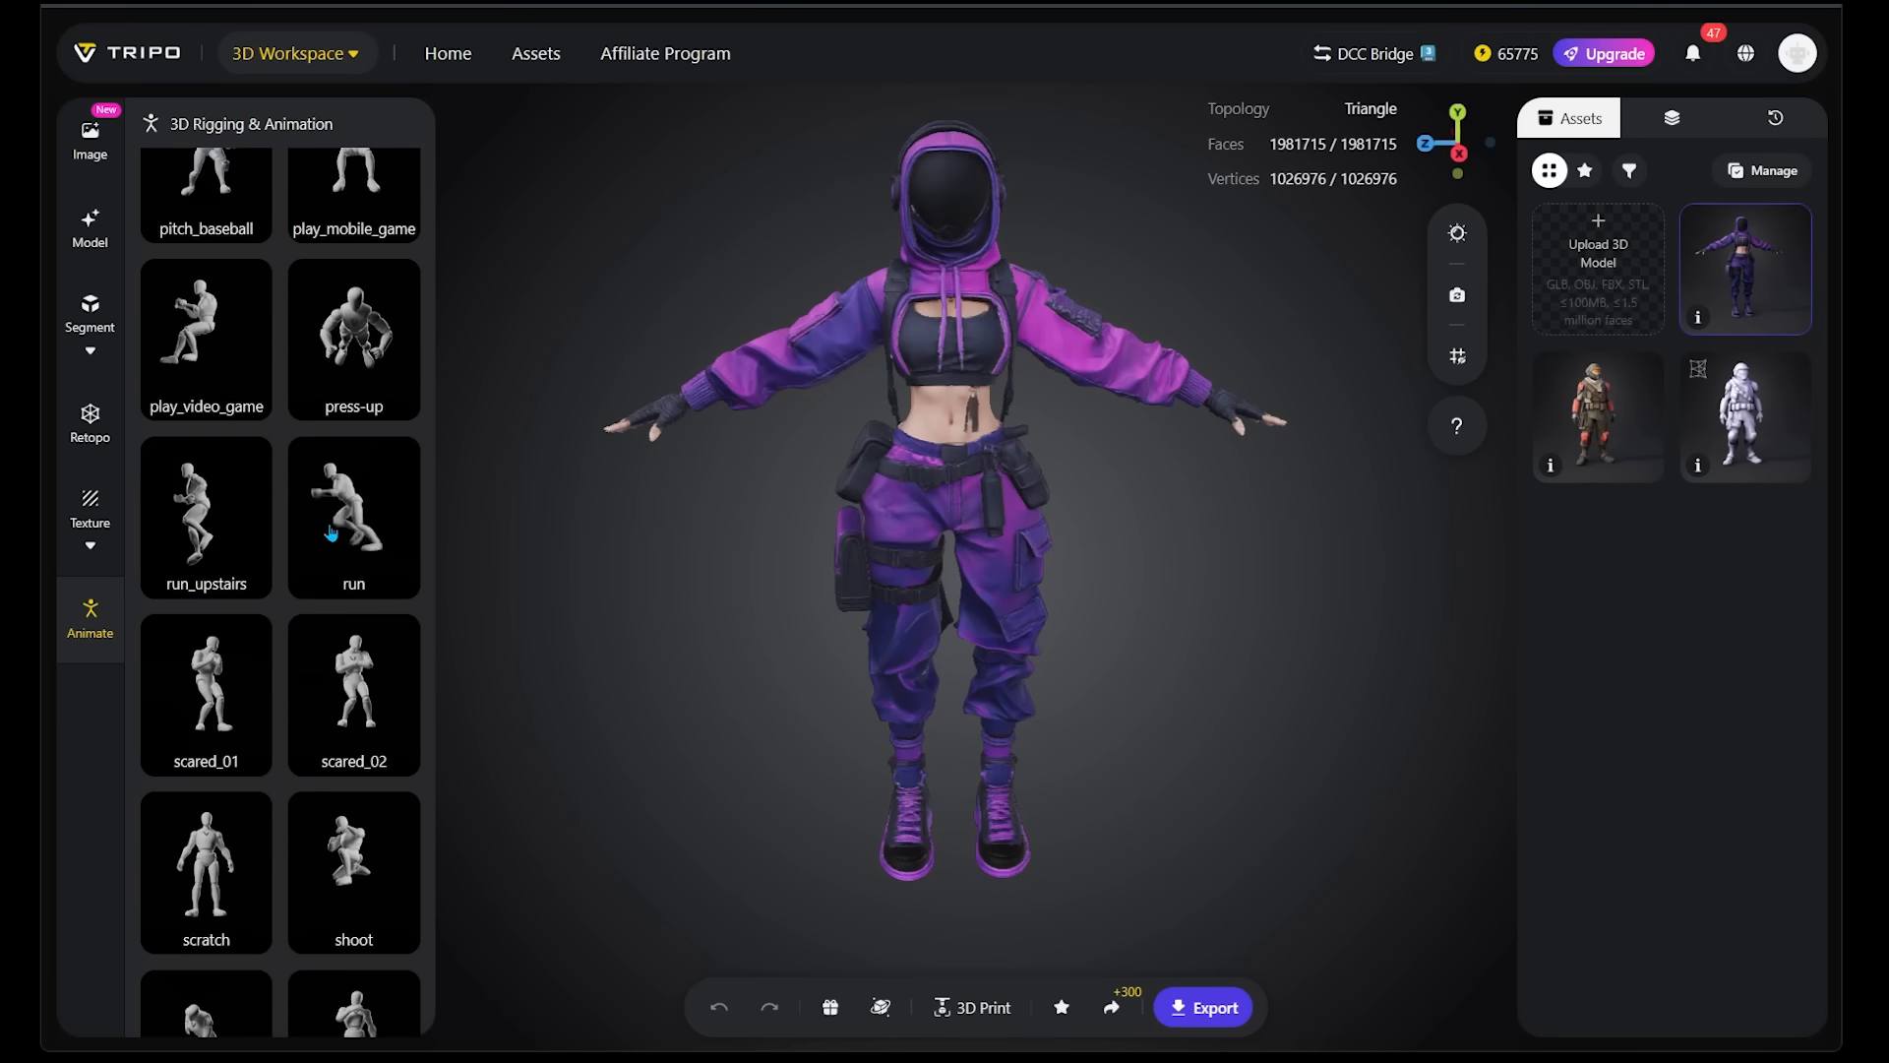
left_click(354, 532)
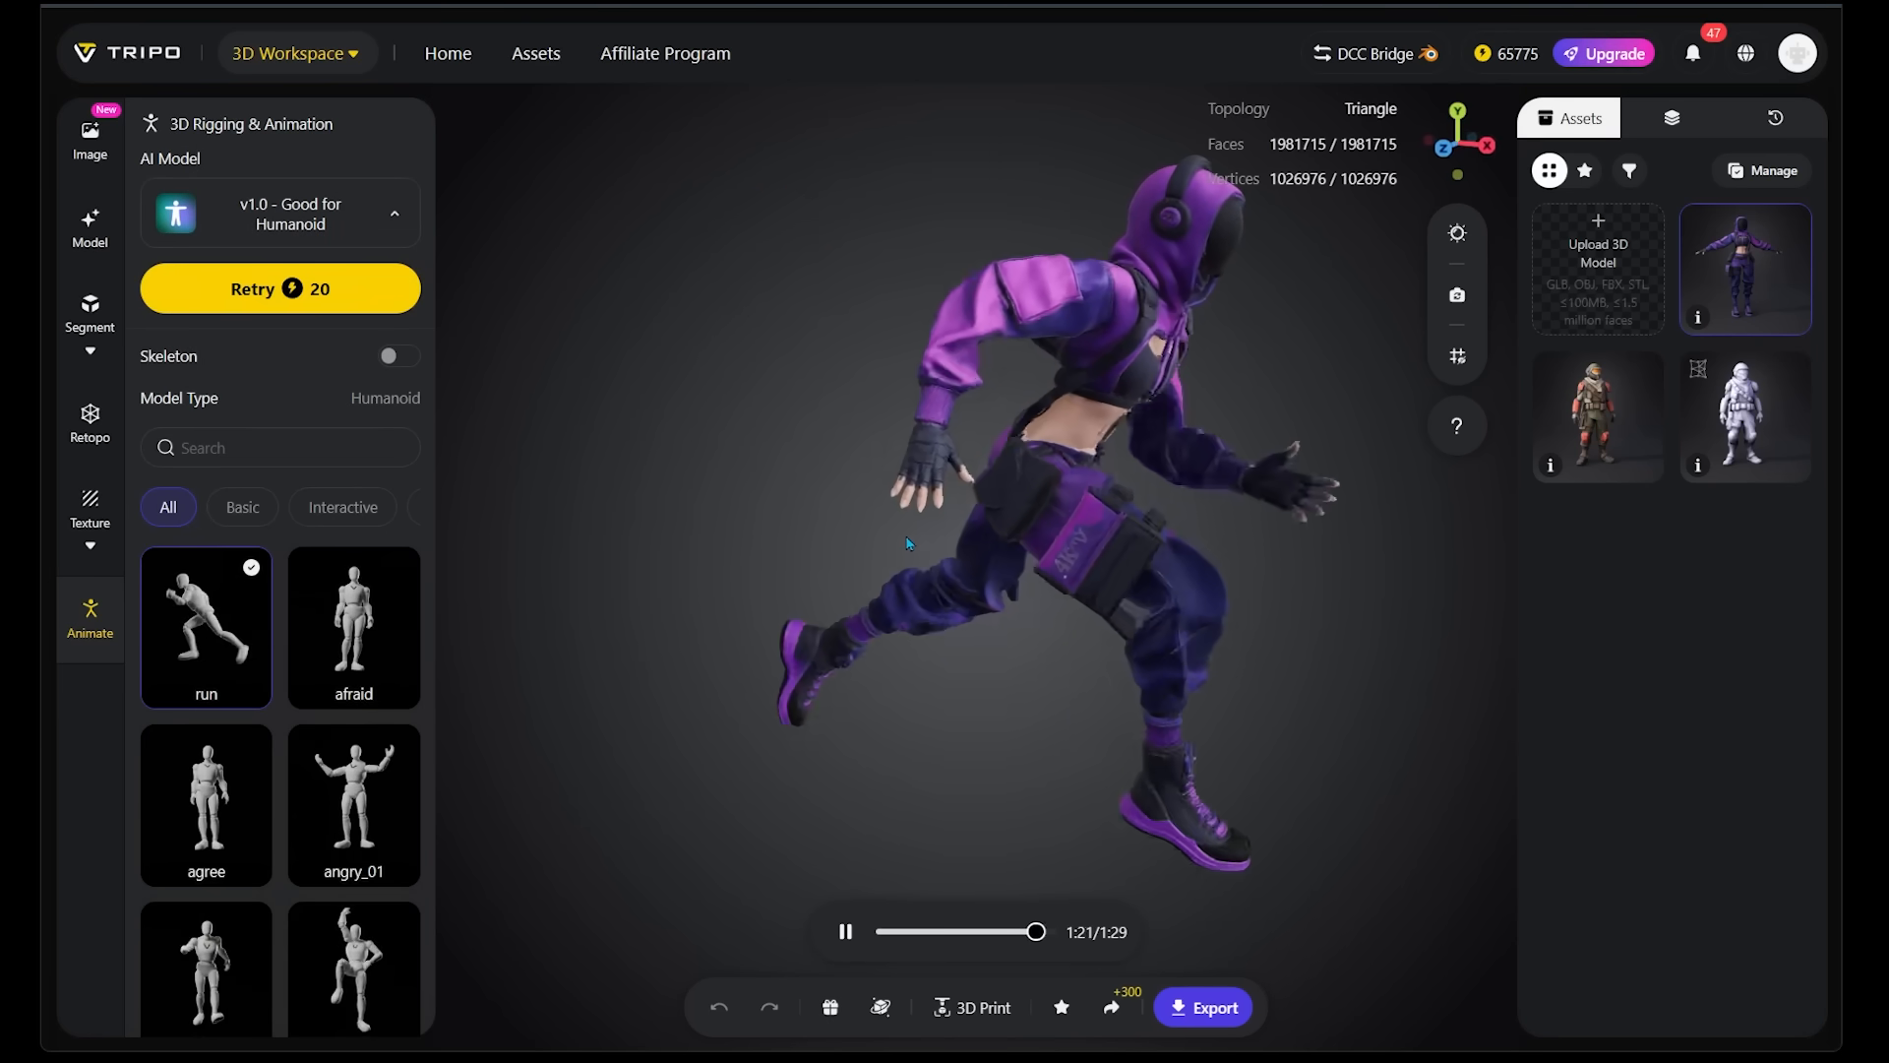
left_click_drag(1038, 600, 843, 594)
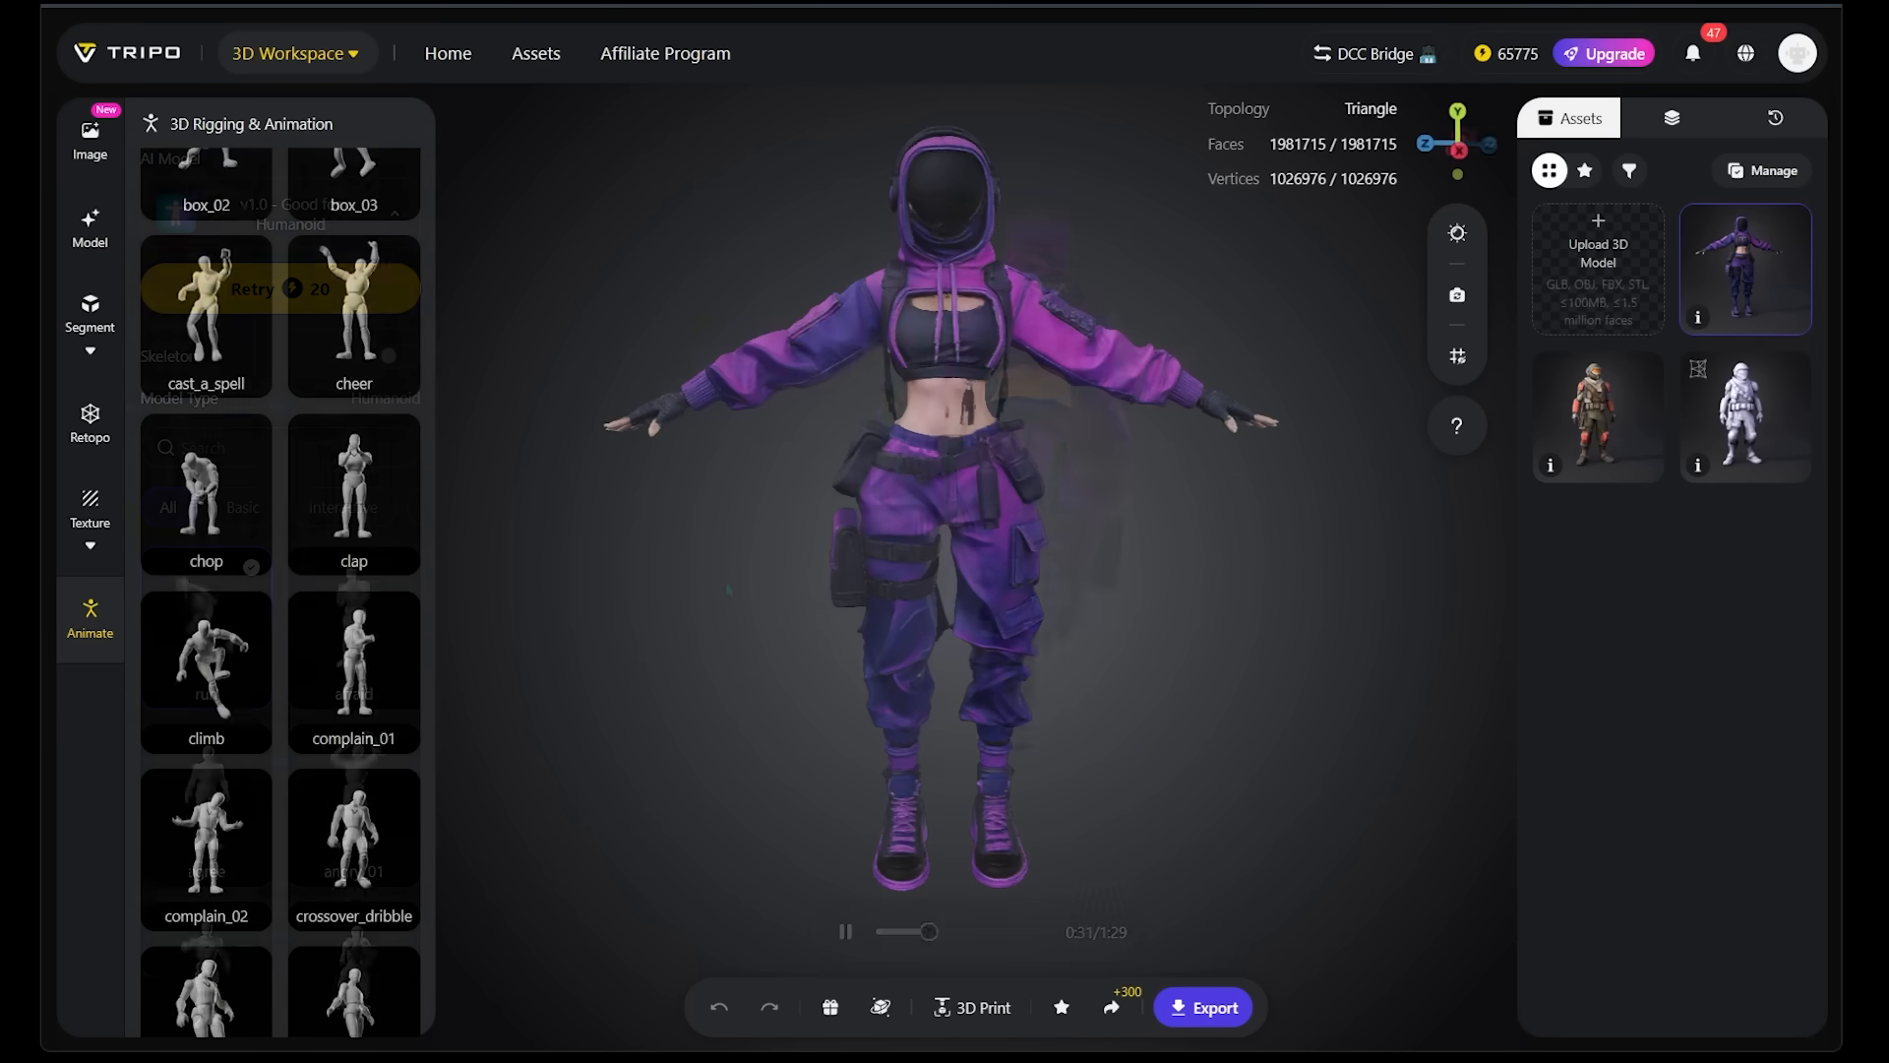
left_click(218, 704)
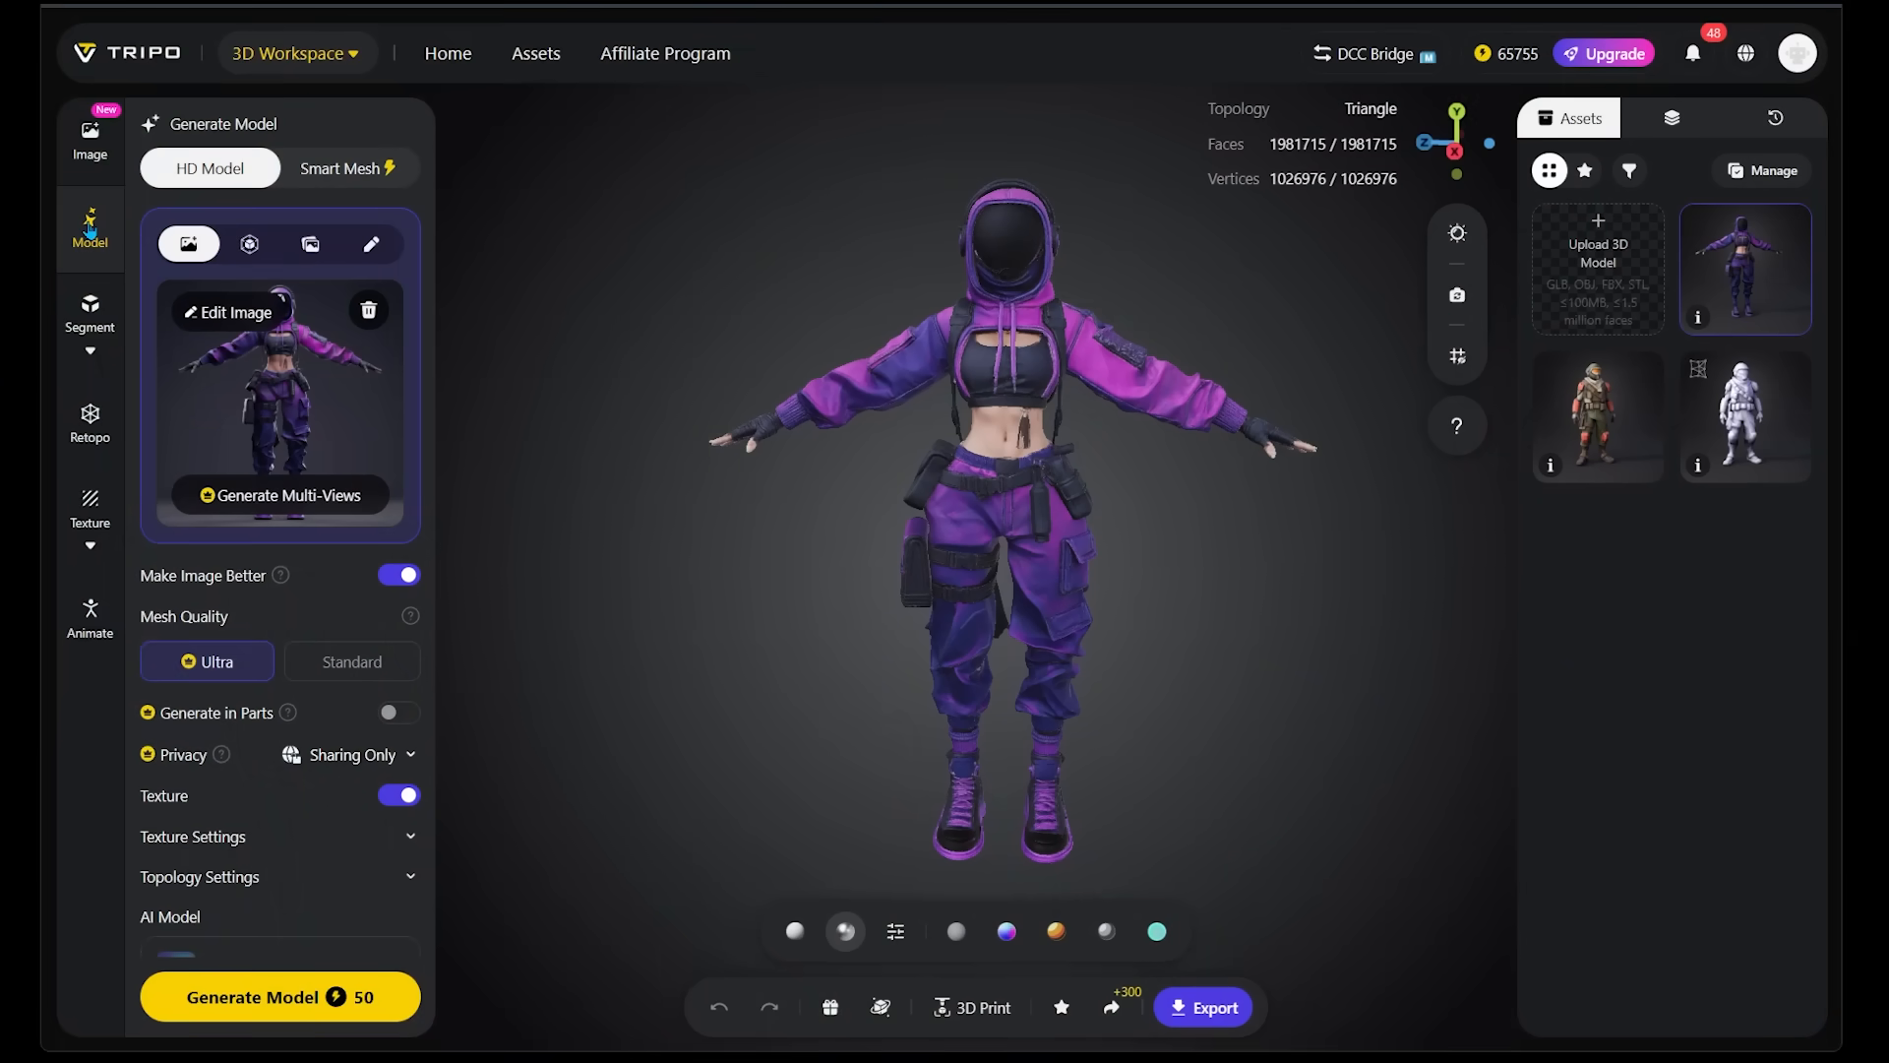
View the alternative input modes offered for HD model generation
left_click(251, 246)
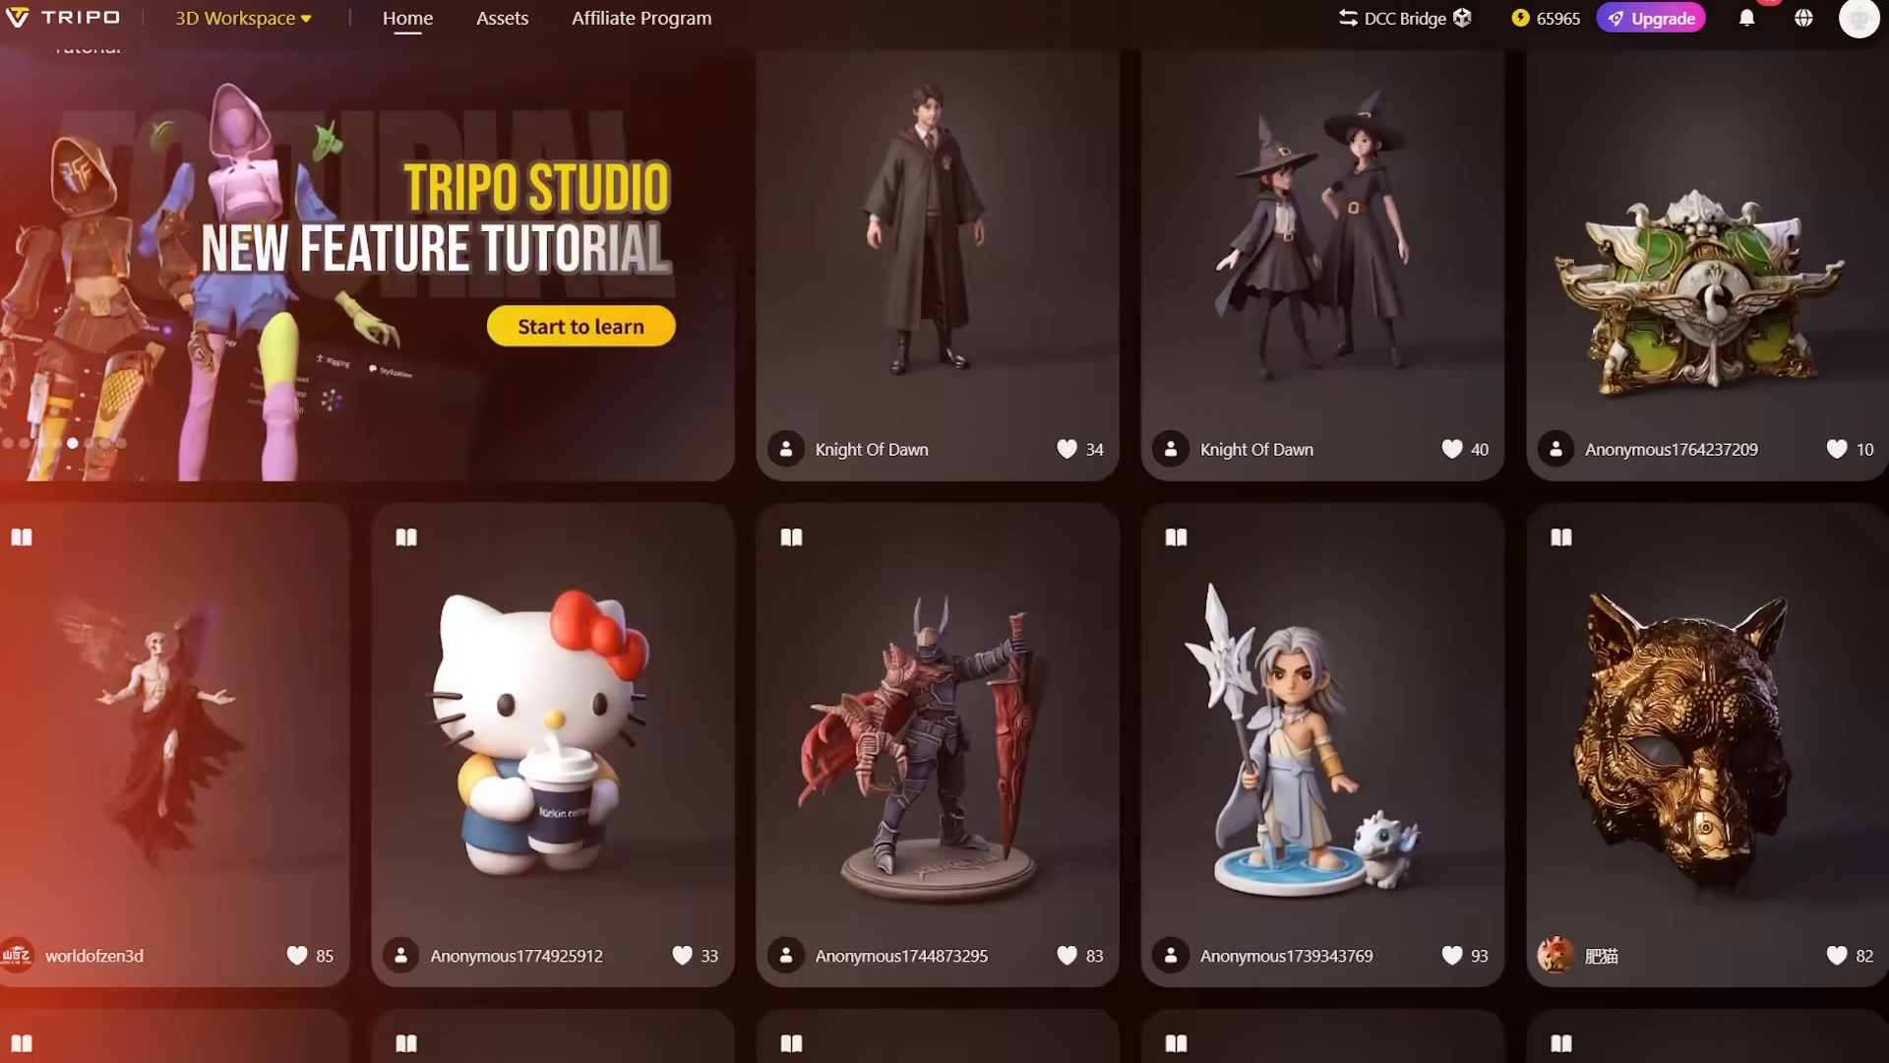
Browse the community model gallery on the Tripo home page
scroll(945, 556, "down", 1)
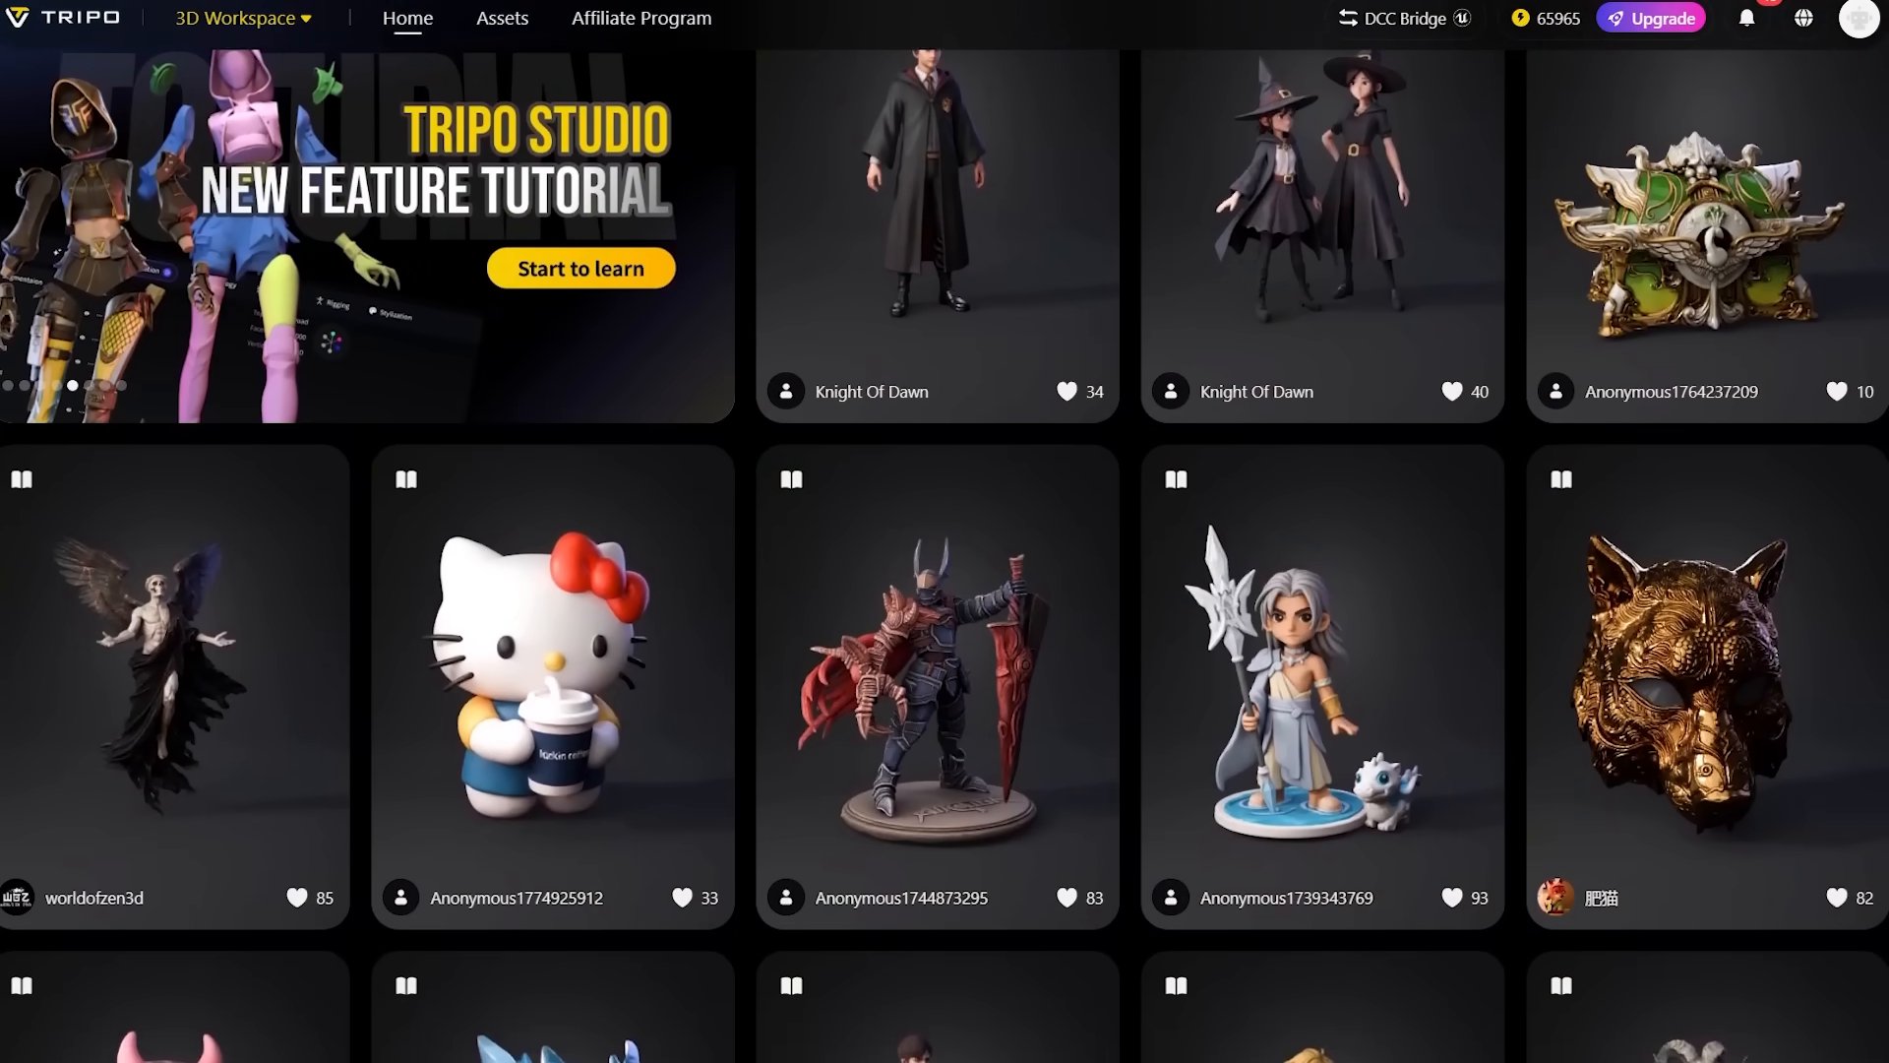
scroll(945, 555, "down", 1)
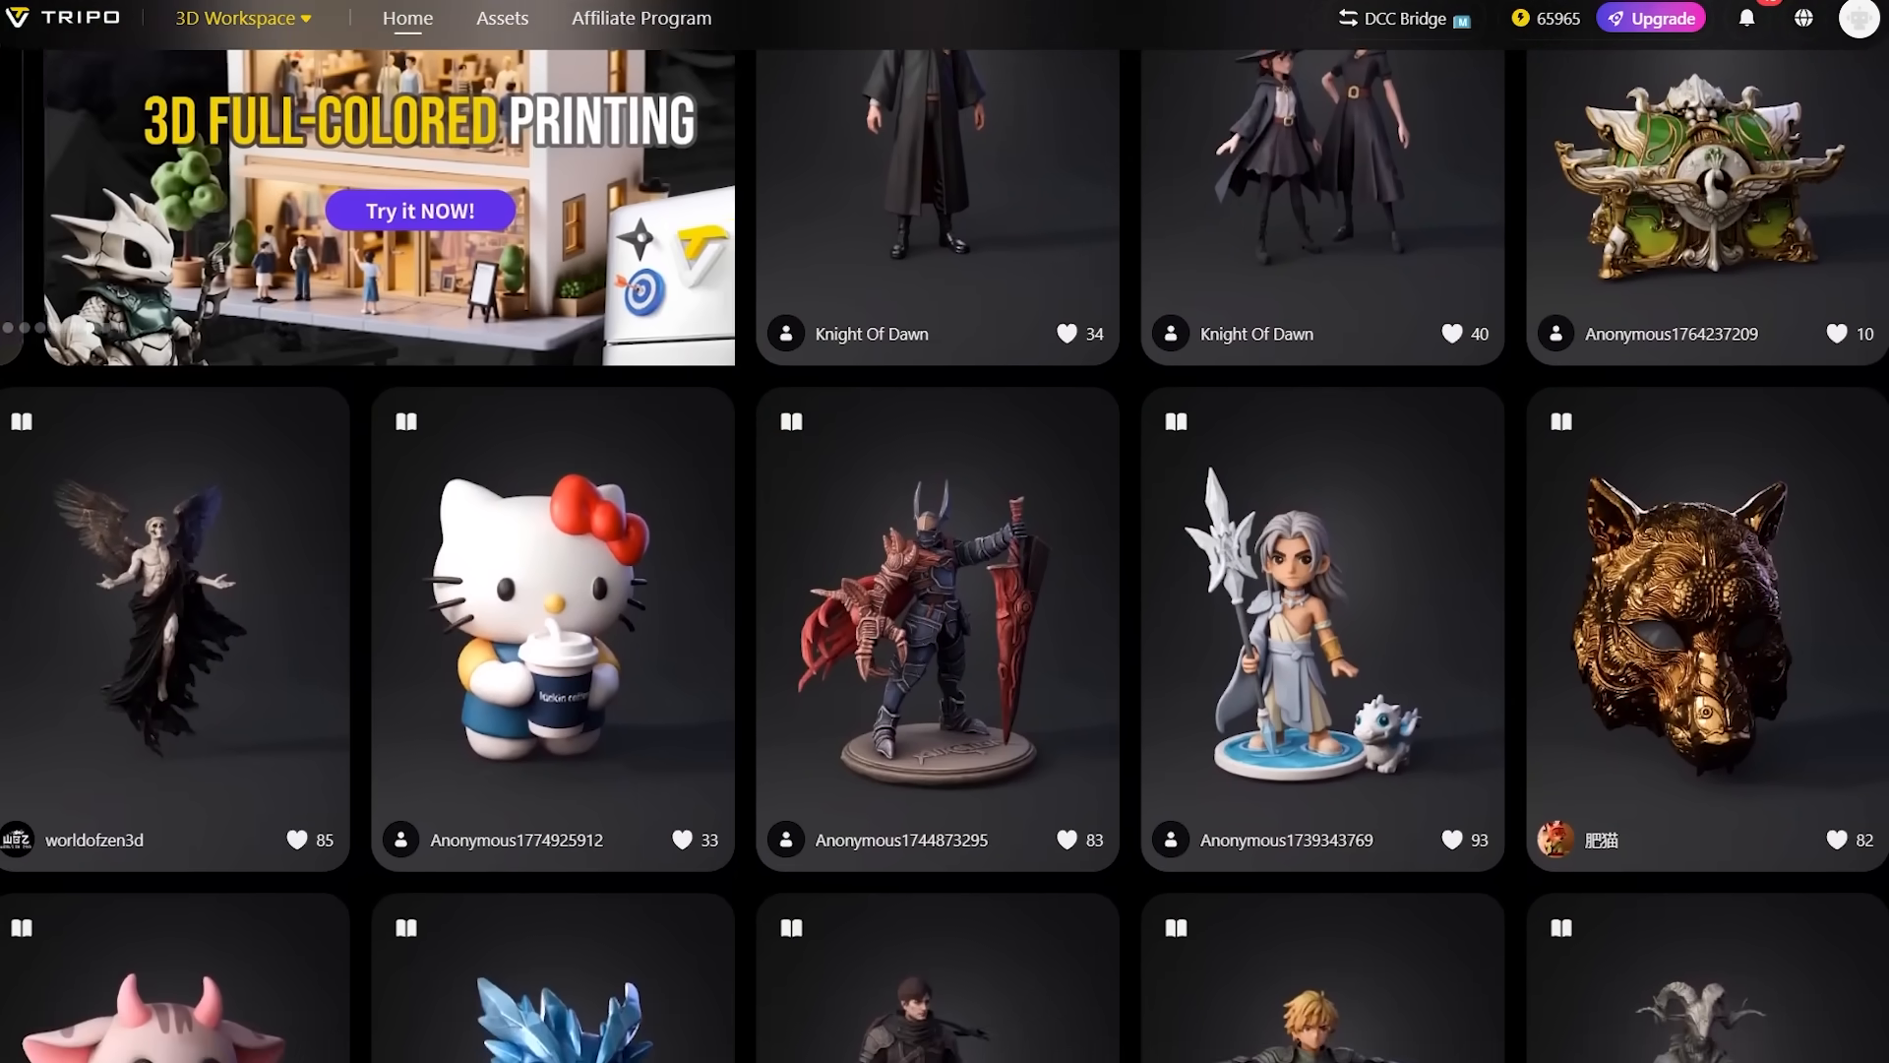
scroll(945, 556, "down", 1)
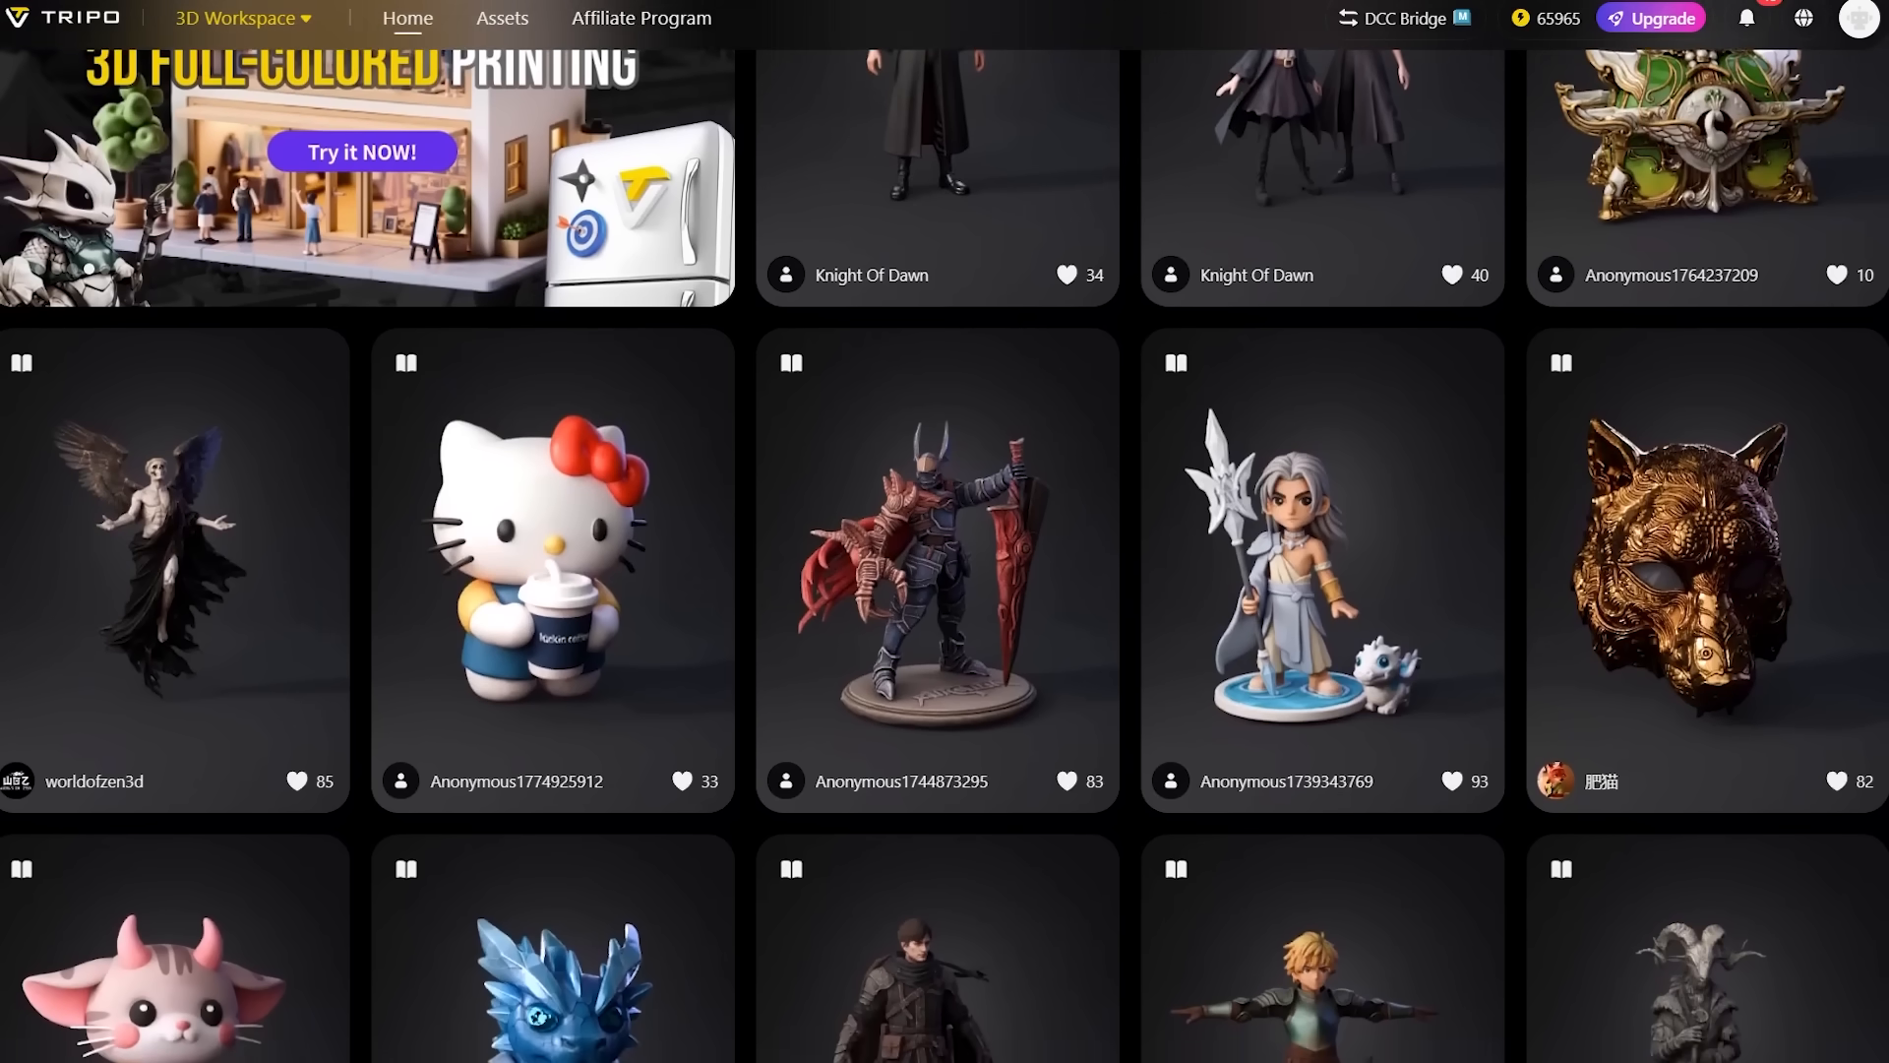
scroll(944, 556, "down", 1)
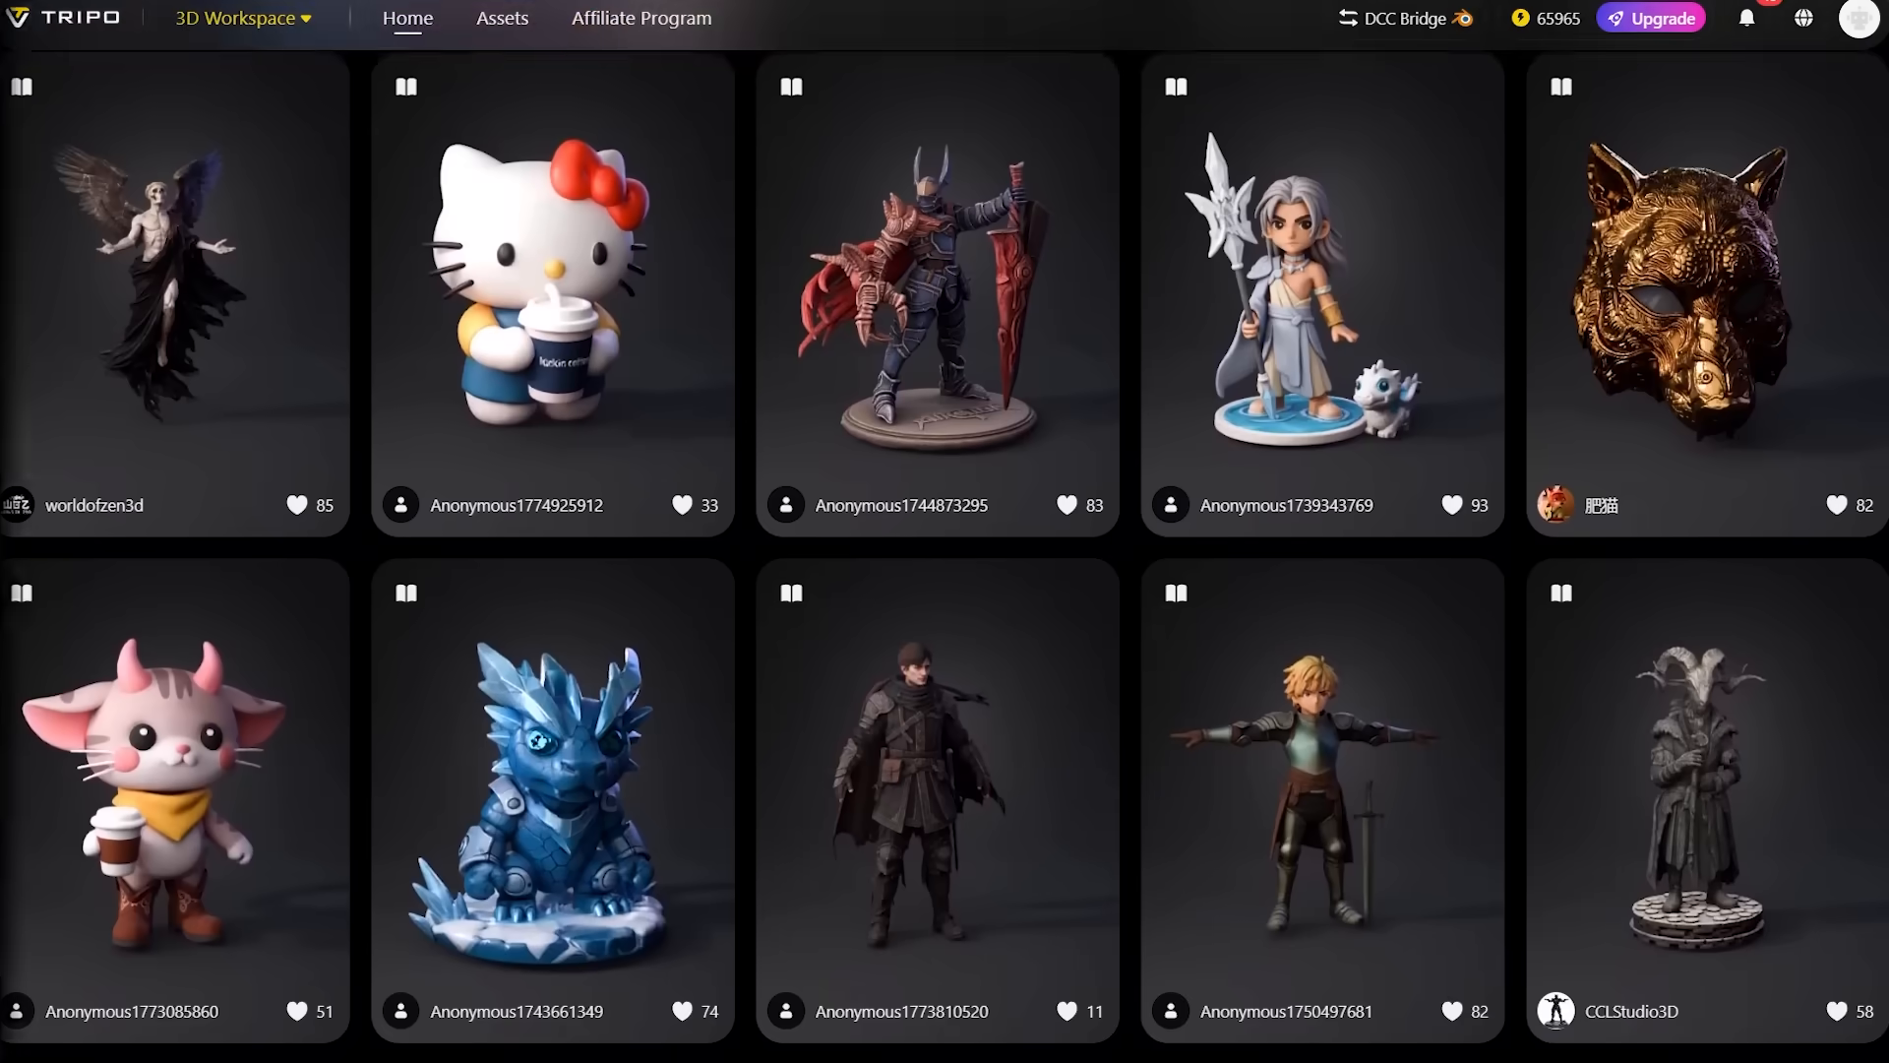
scroll(945, 556, "down", 1)
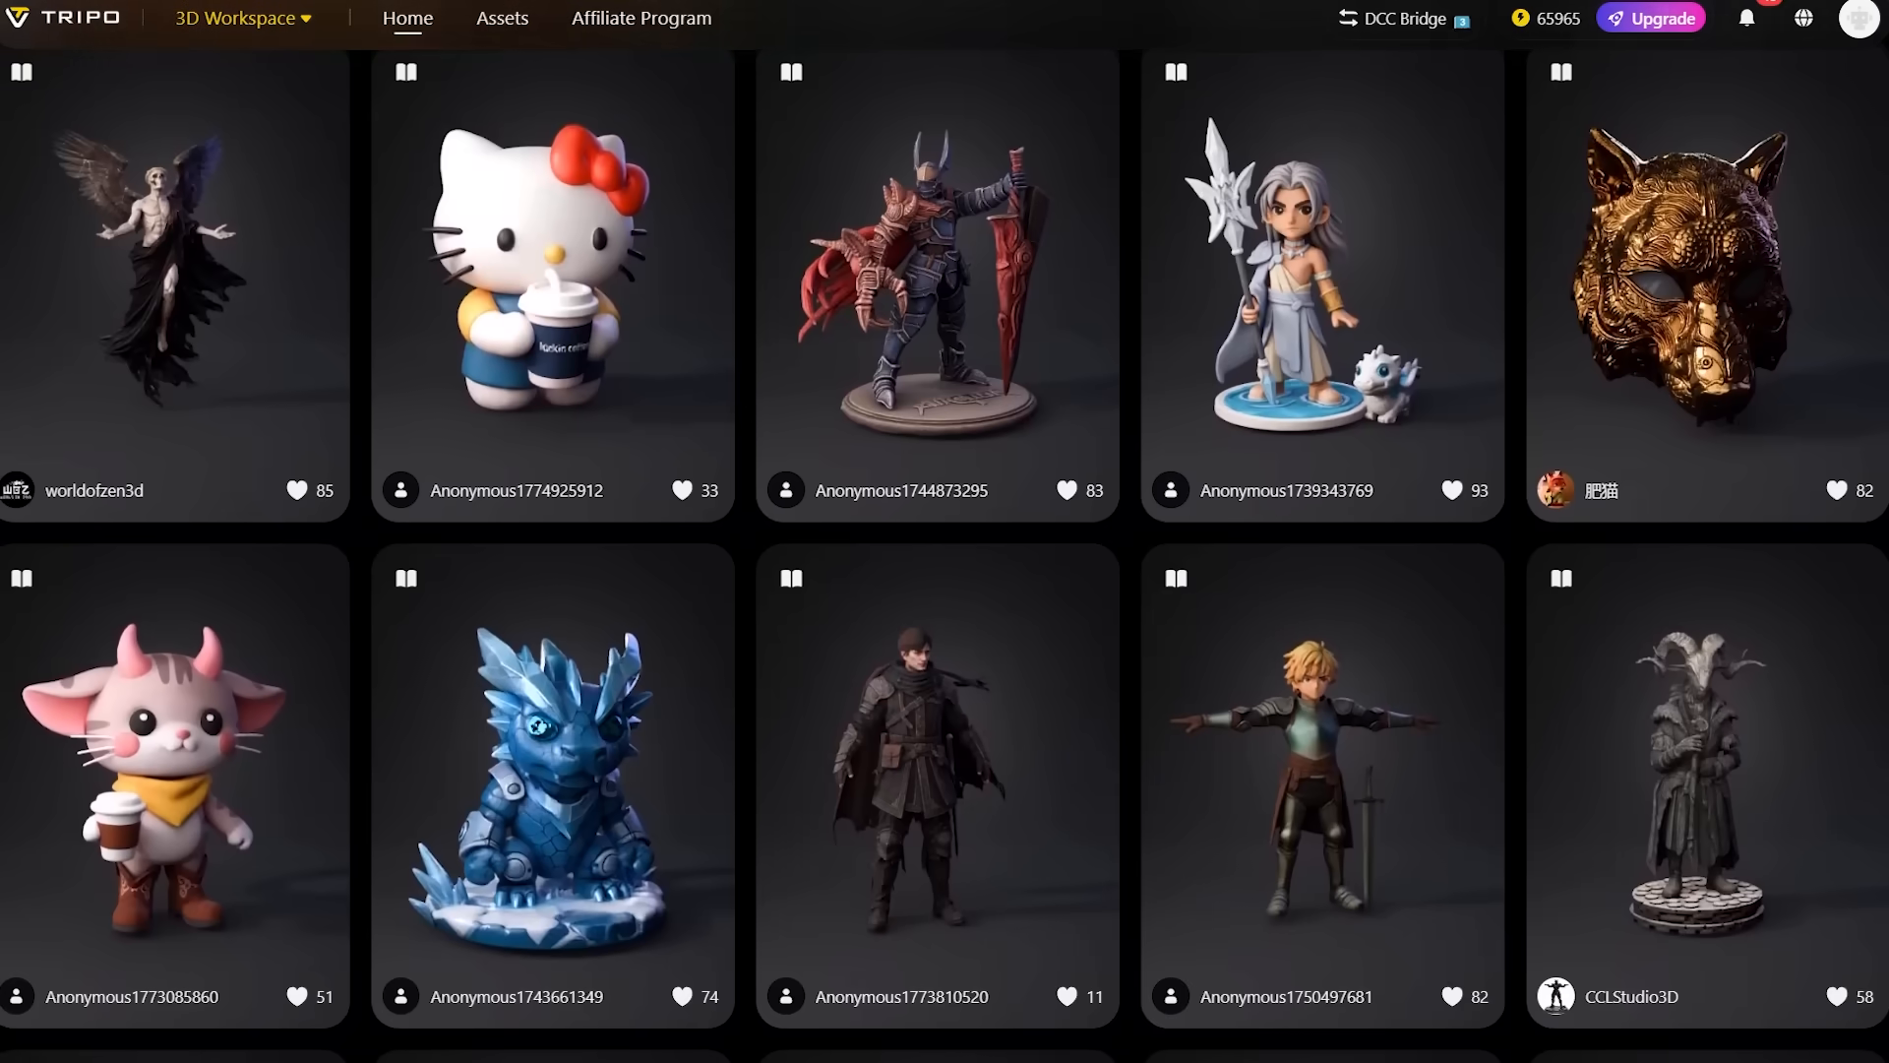